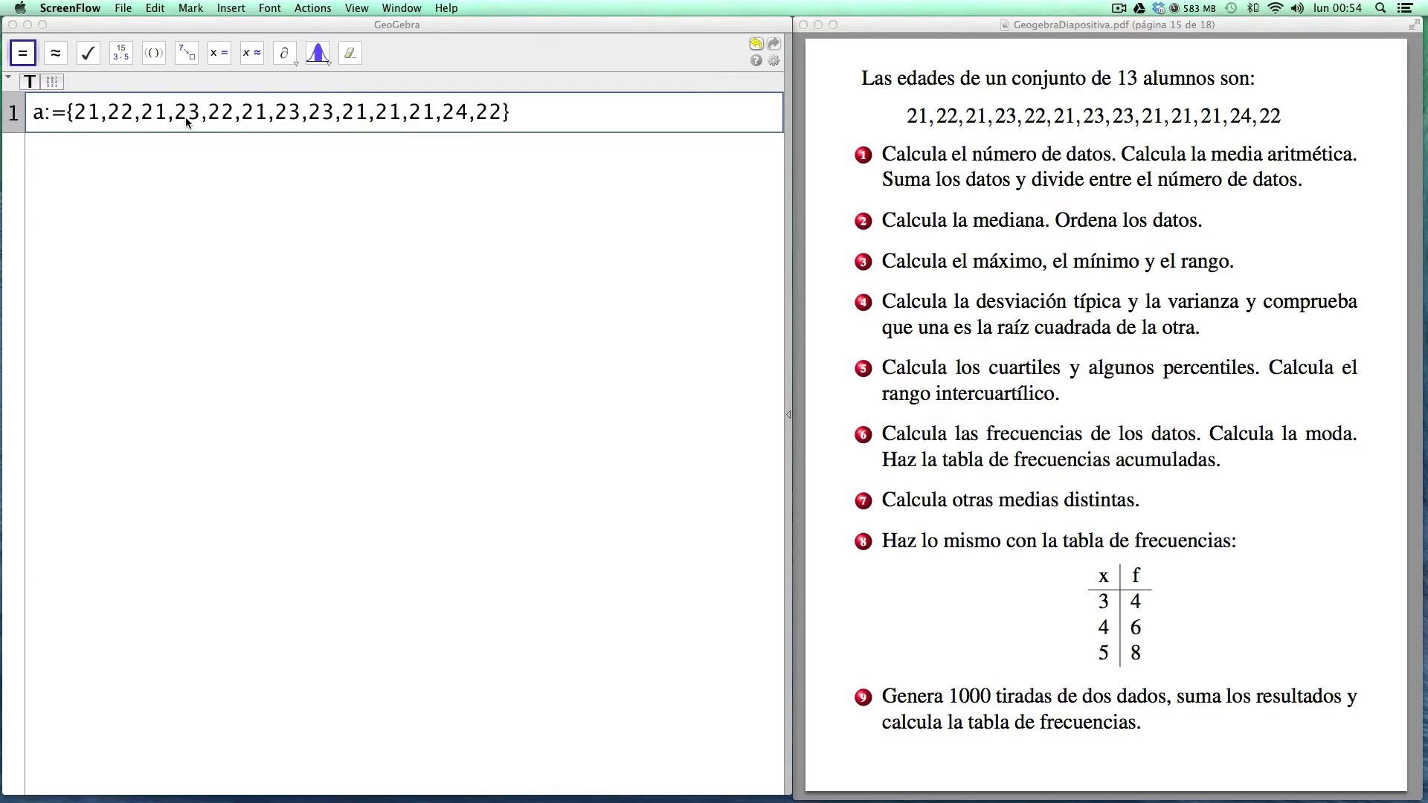
- Evaluate the definition of the age list a and compute its number of data values with Longitud[a]
{"action": "left_click", "coordinate": [523, 110]}
{"action": "key", "text": "Return"}
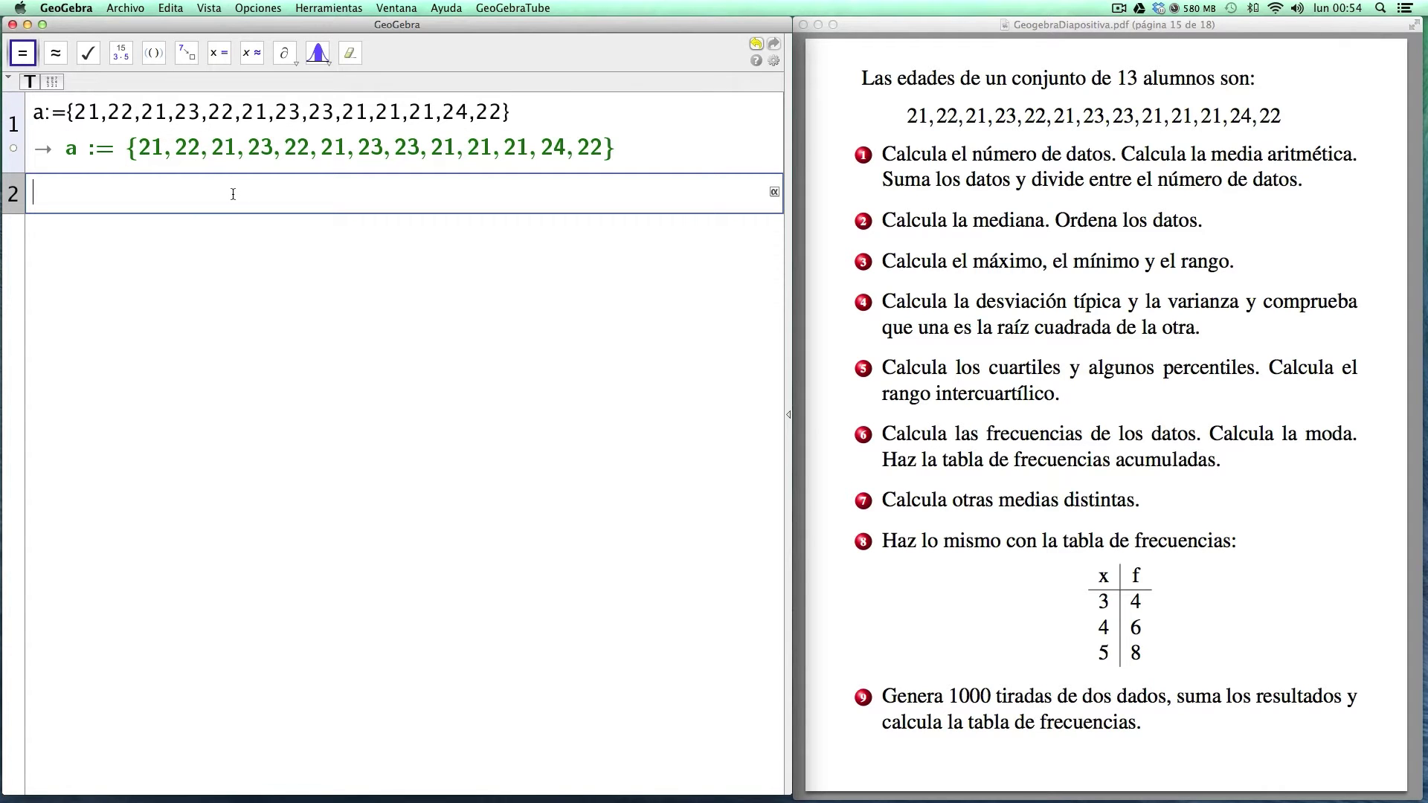
{"action": "type", "text": "lo"}
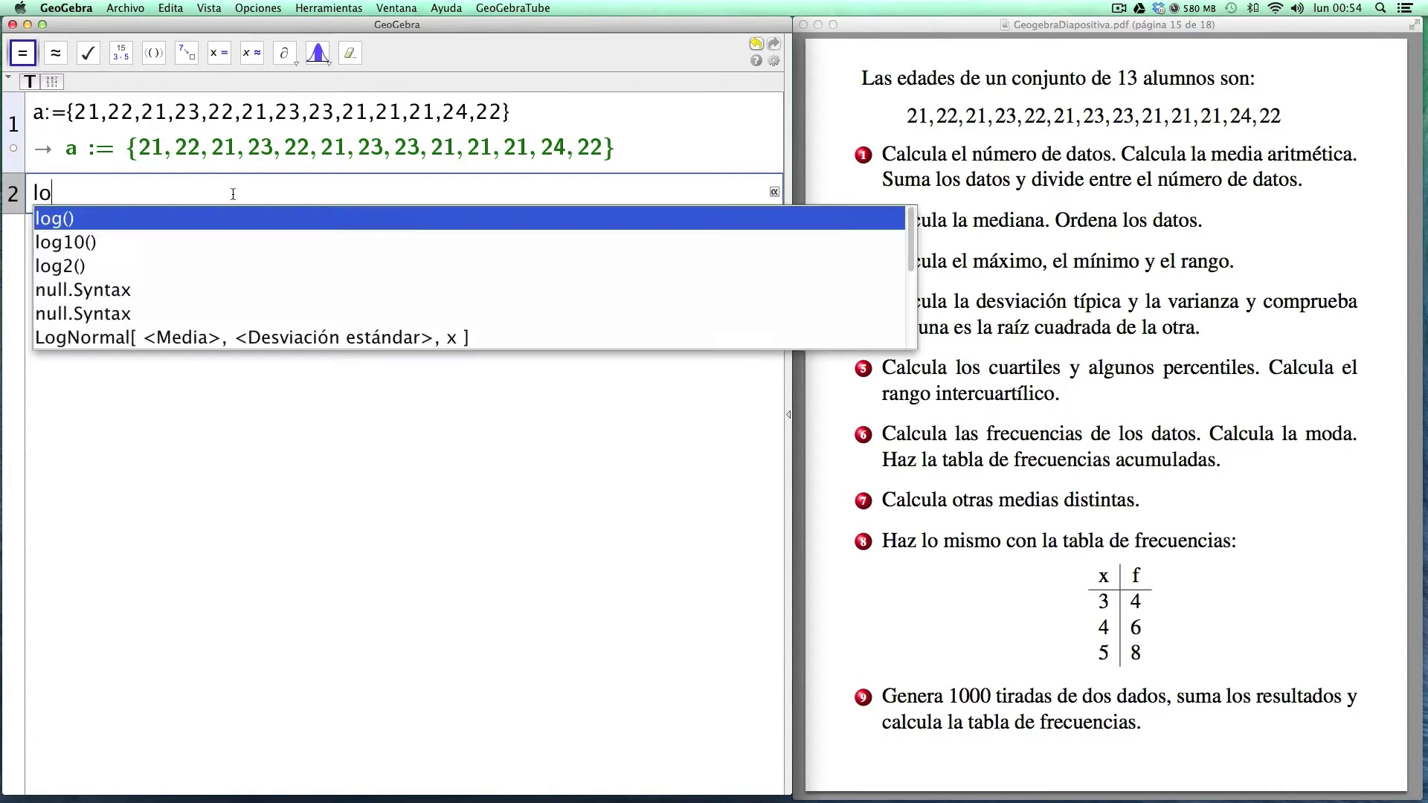
{"action": "type", "text": "ngitud"}
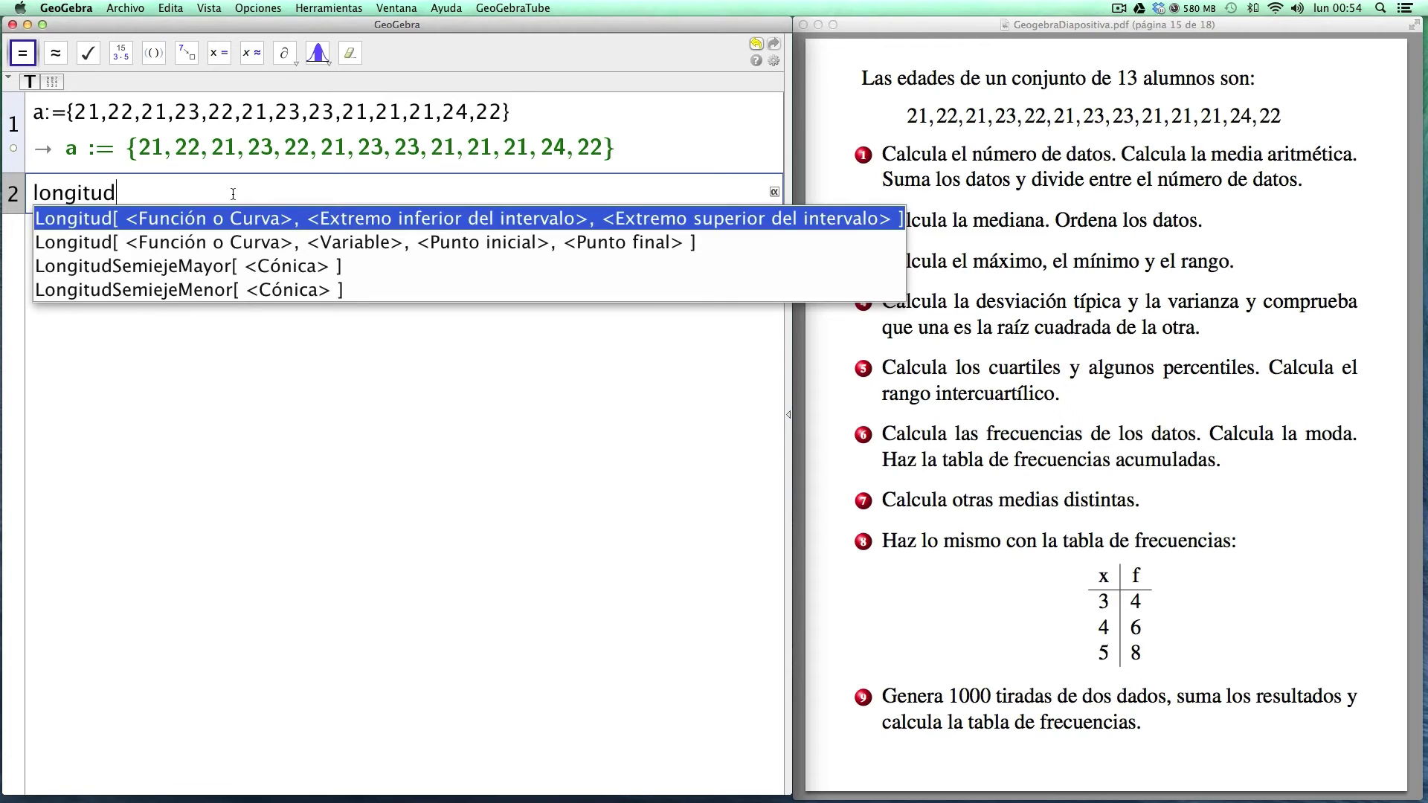
{"action": "type", "text": "[a]"}
{"action": "key", "text": "Return"}
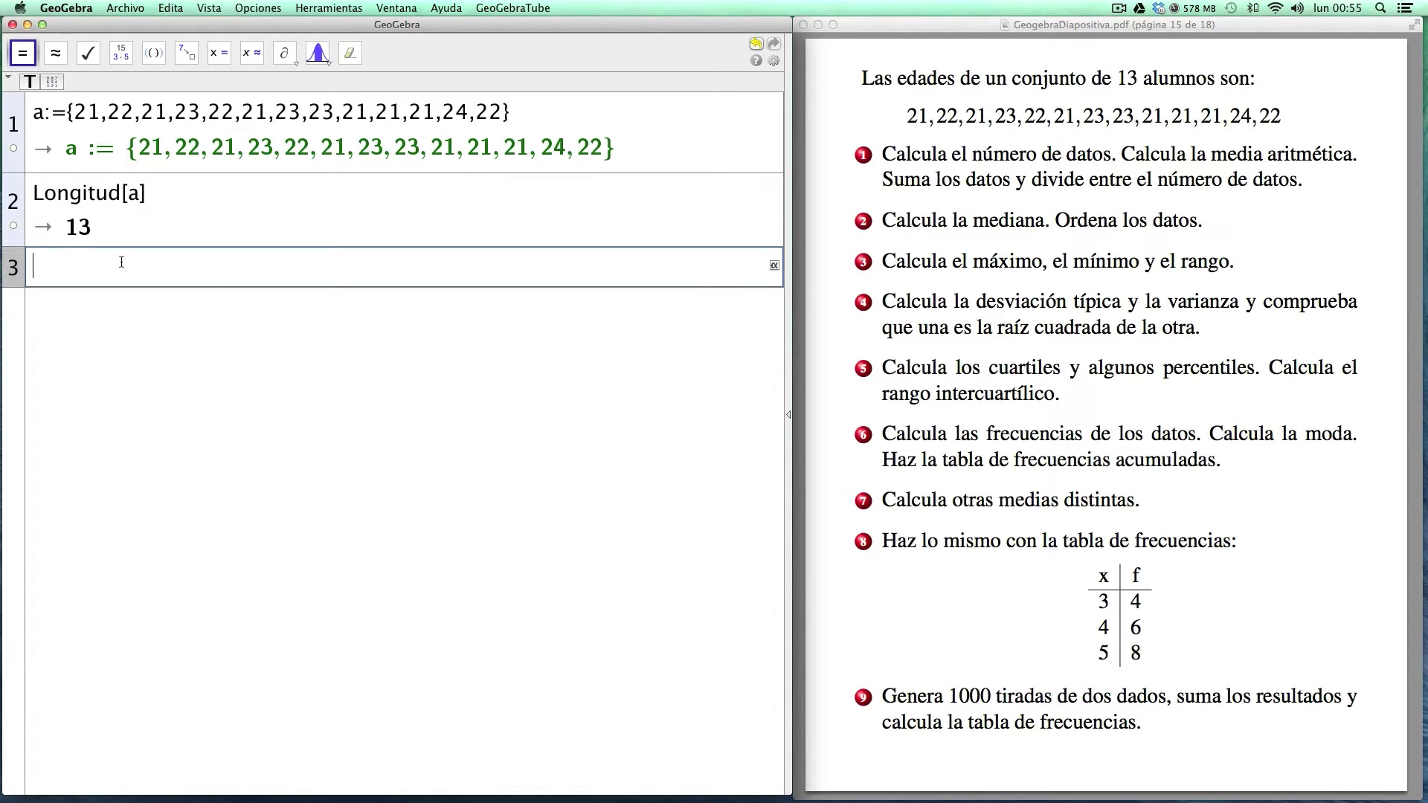
- Compute the arithmetic mean of the age list with Media[a]
{"action": "type", "text": "Me"}
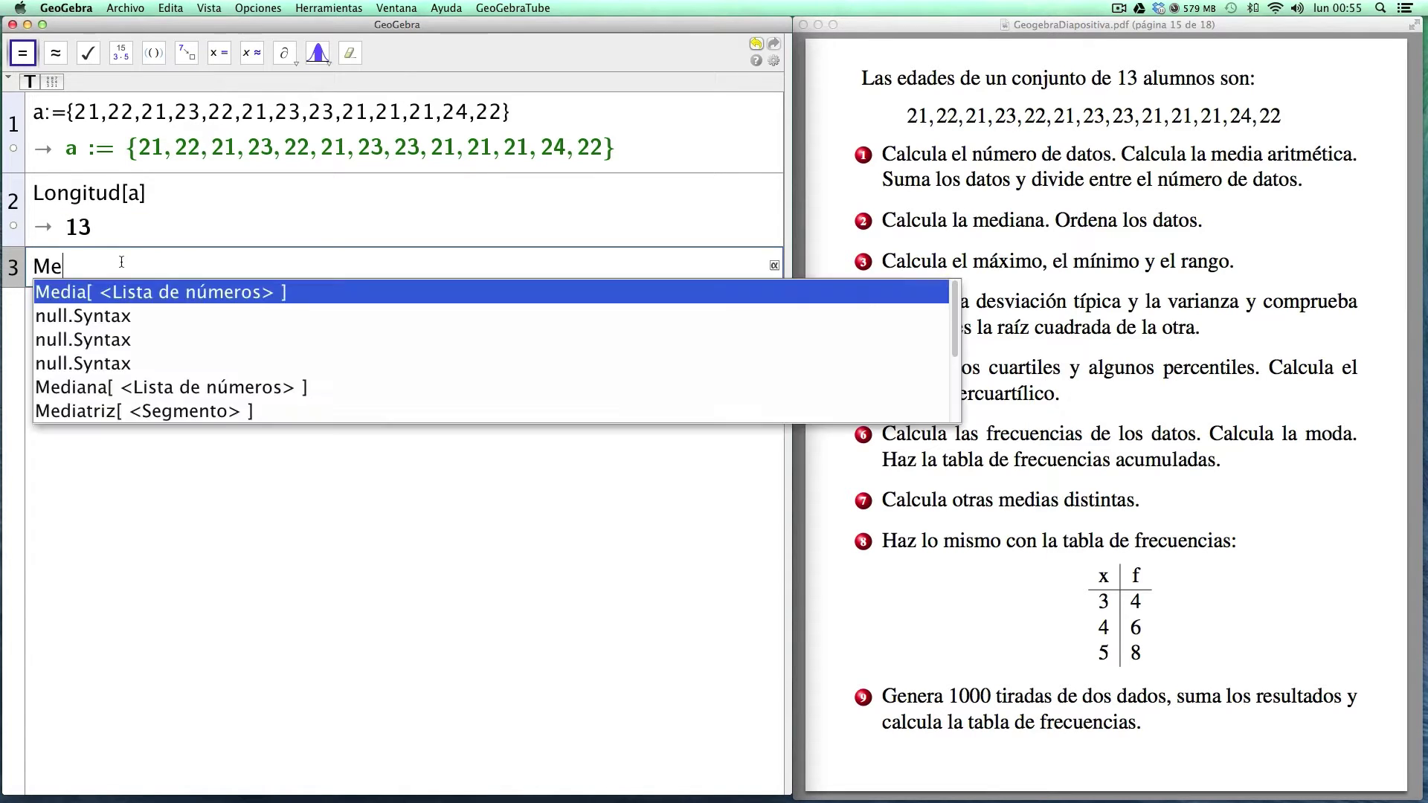
{"action": "type", "text": "dia[a]"}
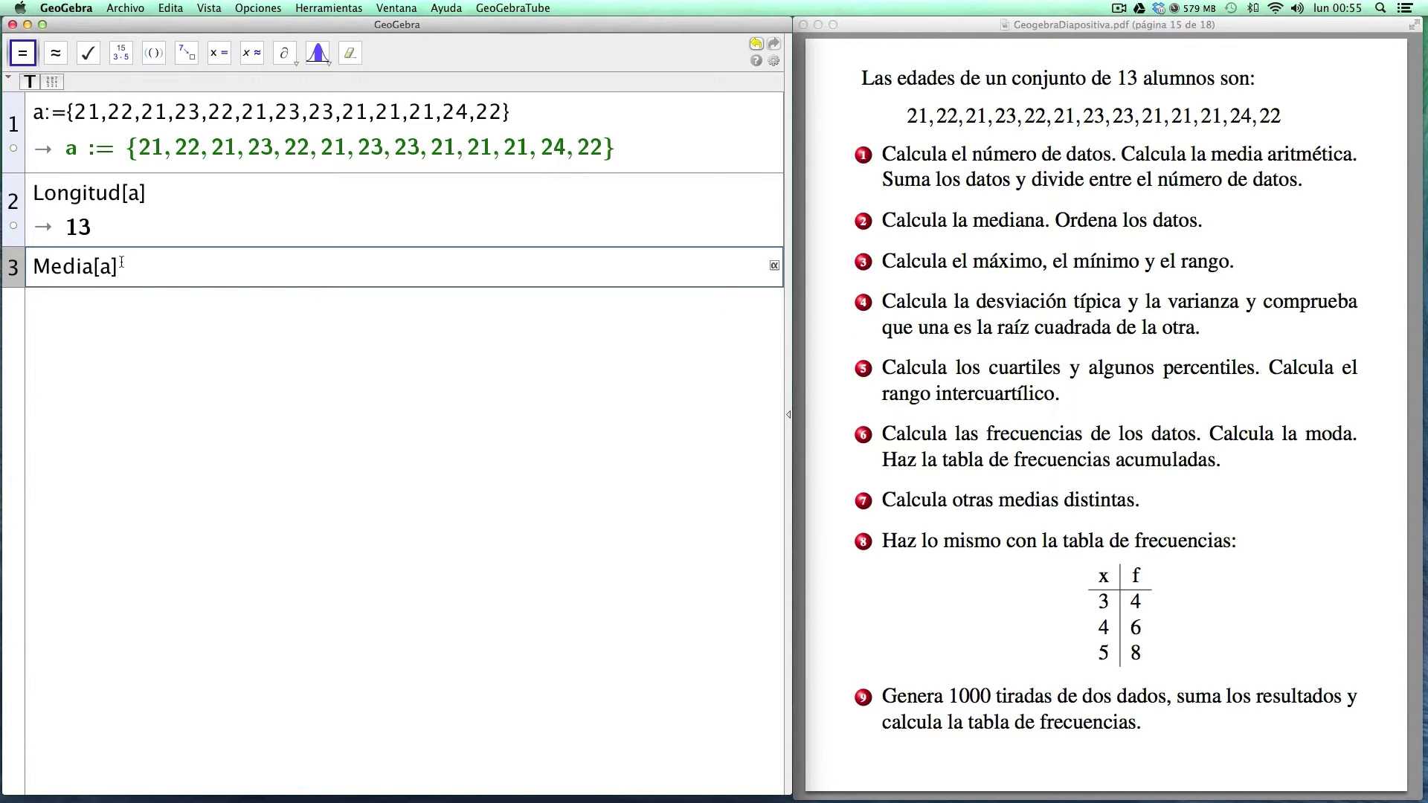
{"action": "key", "text": "Return"}
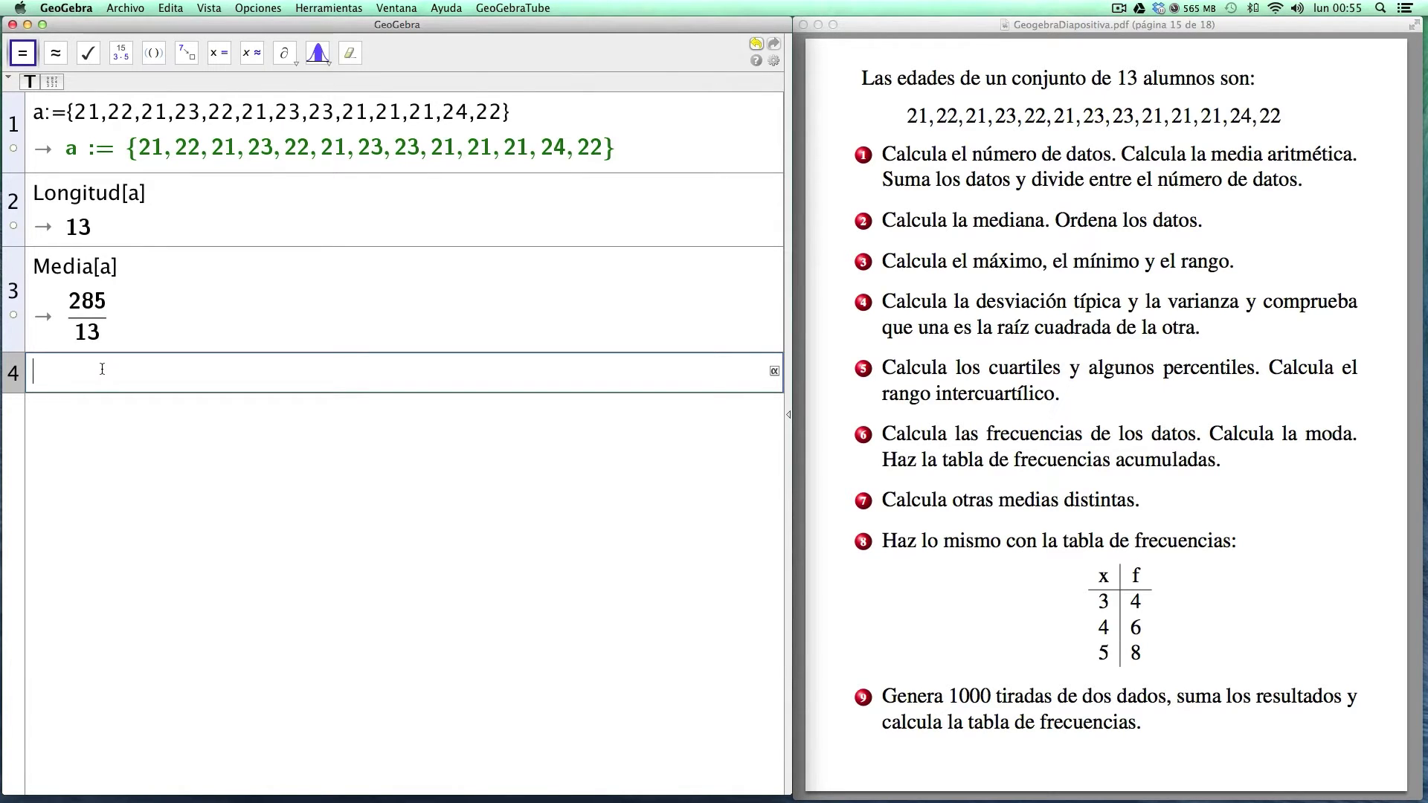
- Compute the mean again as the sum divided by the number of data, using Suma[a]/Longitud[a]
{"action": "type", "text": "Suma[a]/lo"}
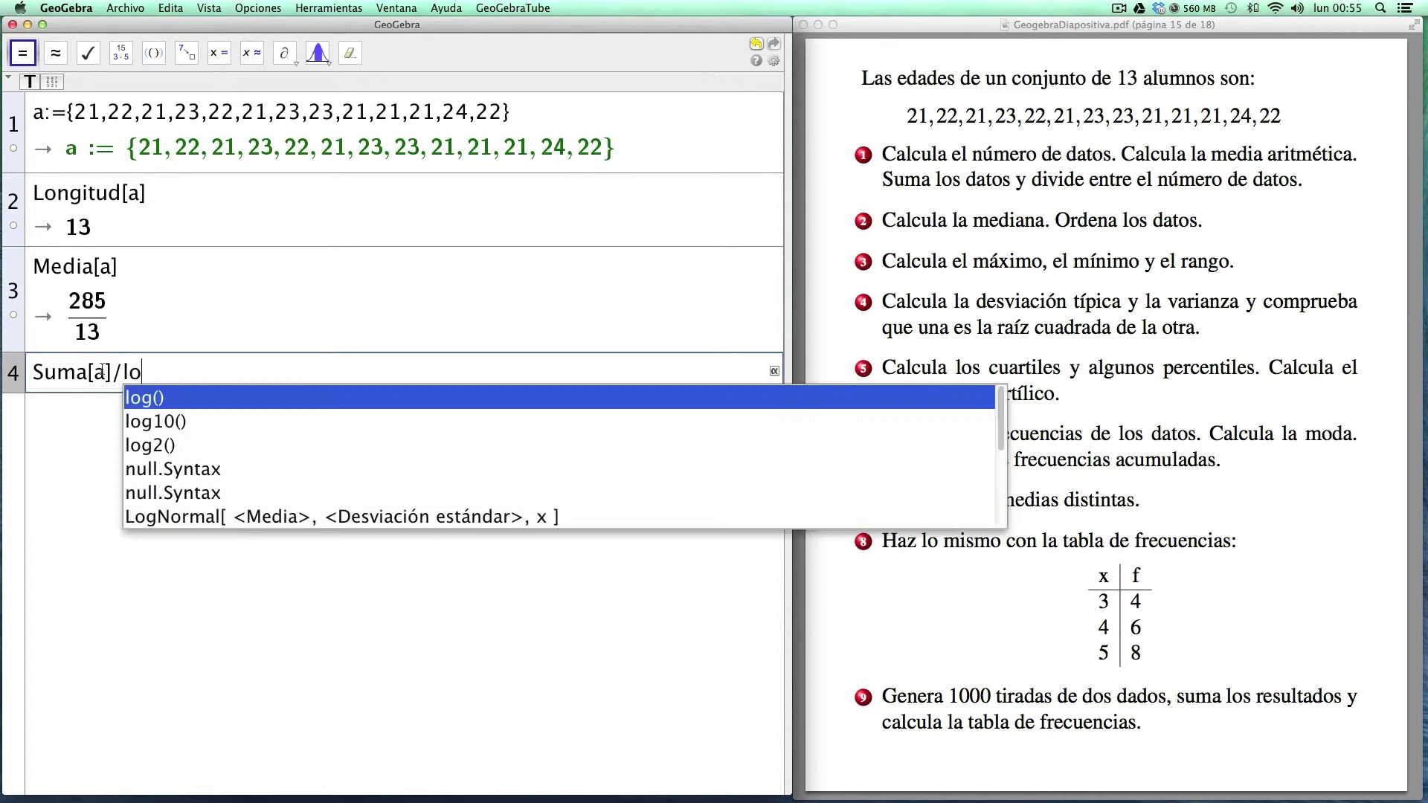
{"action": "type", "text": "ngi"}
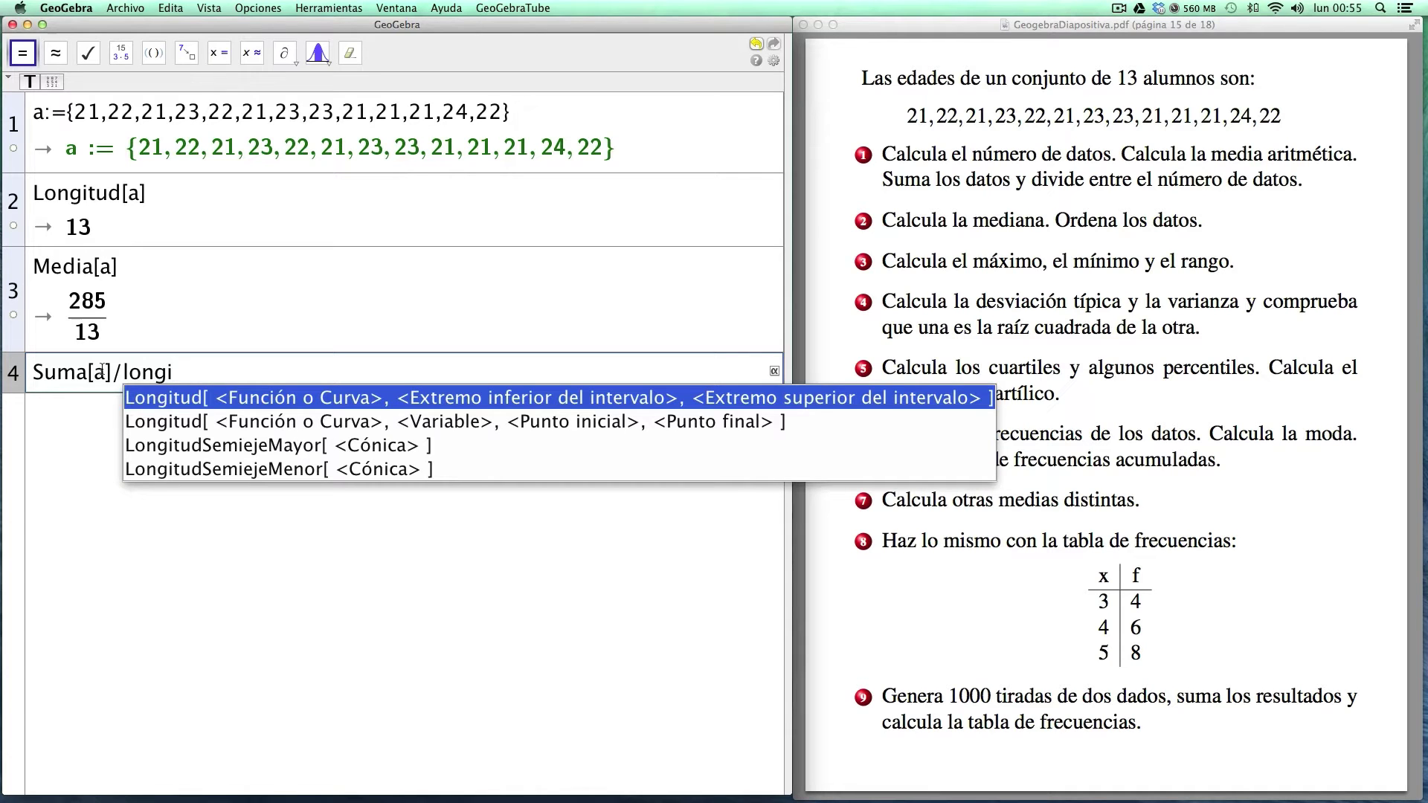
{"action": "type", "text": "tud"}
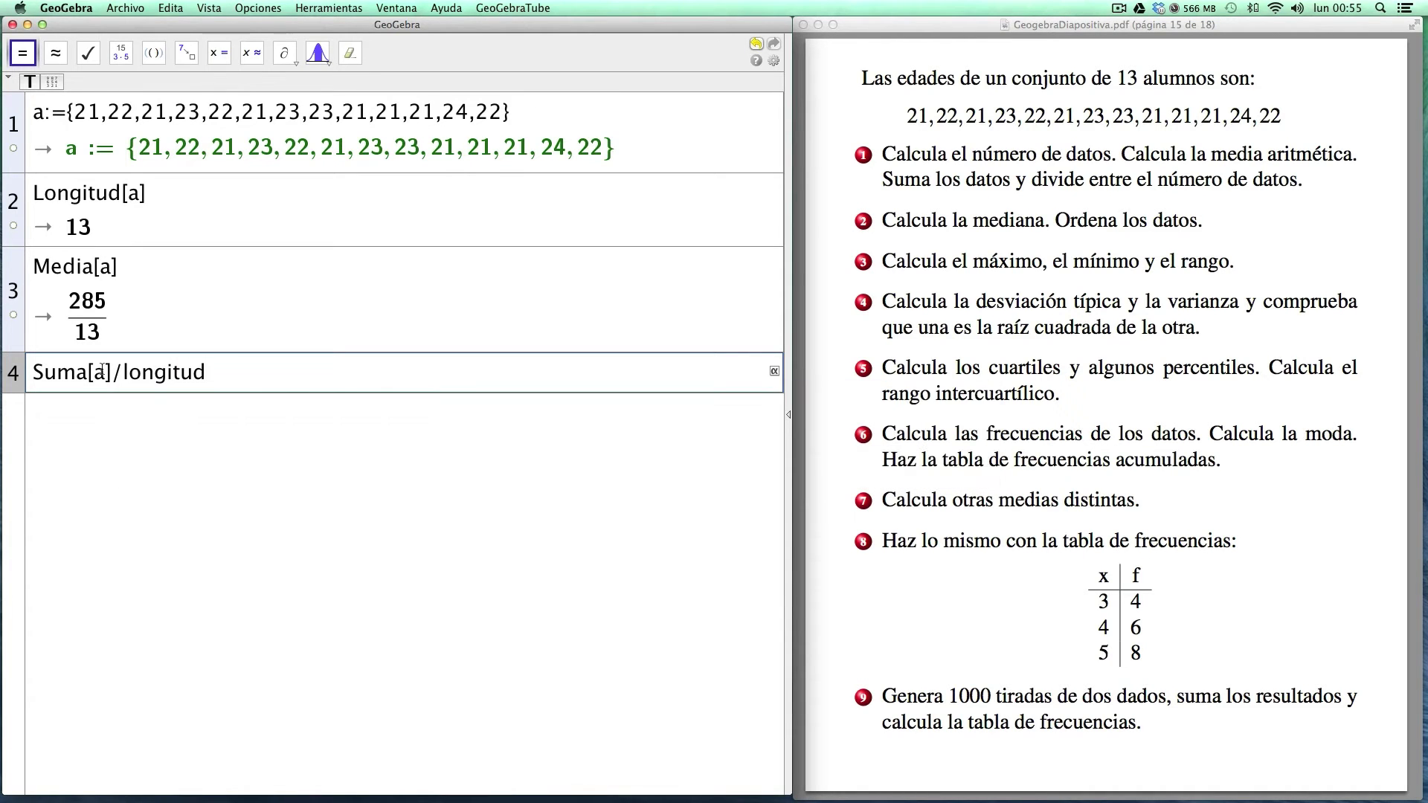
{"action": "type", "text": "[a]"}
{"action": "key", "text": "Return"}
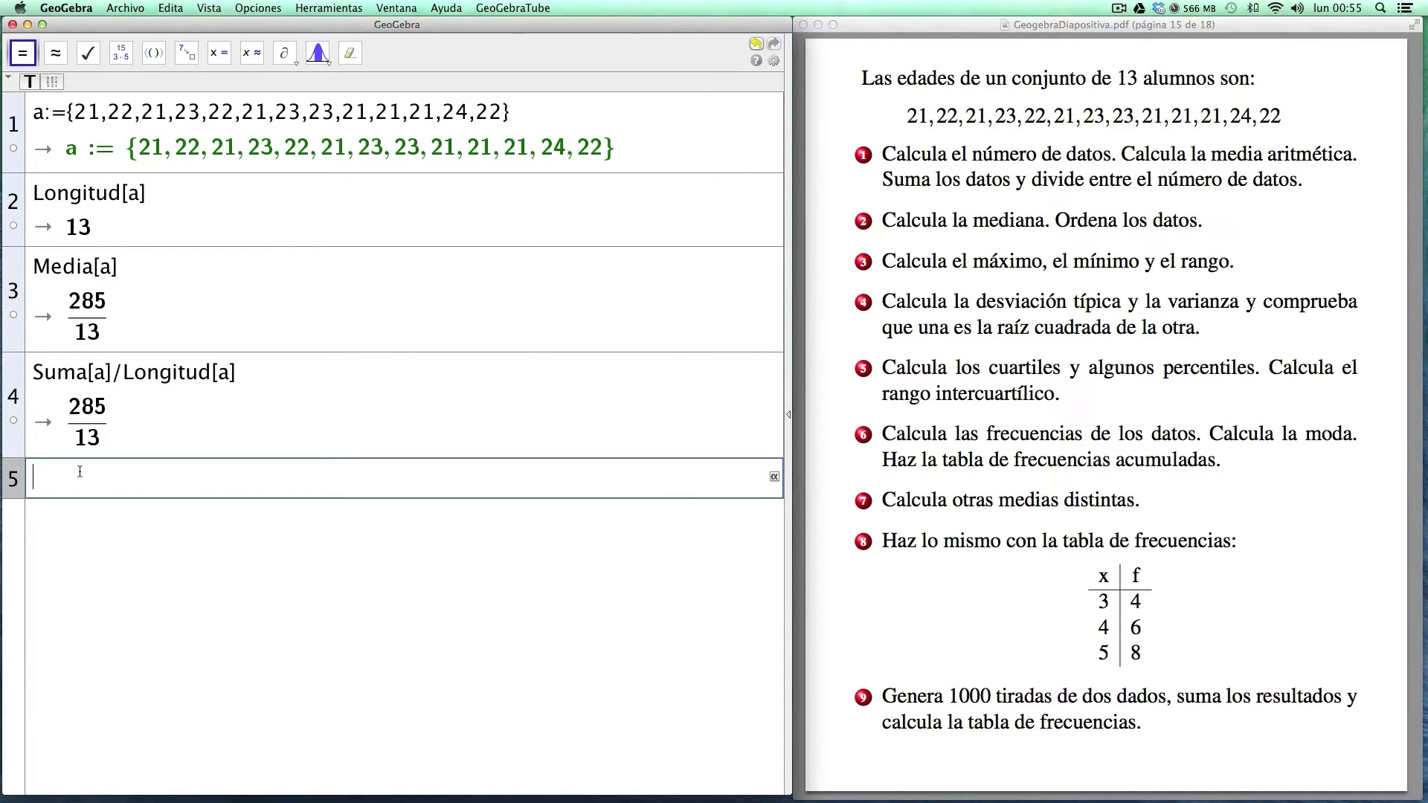
- Compute the median of the age list with Mediana[a] and sort its data with Ordena[a]
{"action": "type", "text": "Mediana[a]"}
{"action": "key", "text": "Return"}
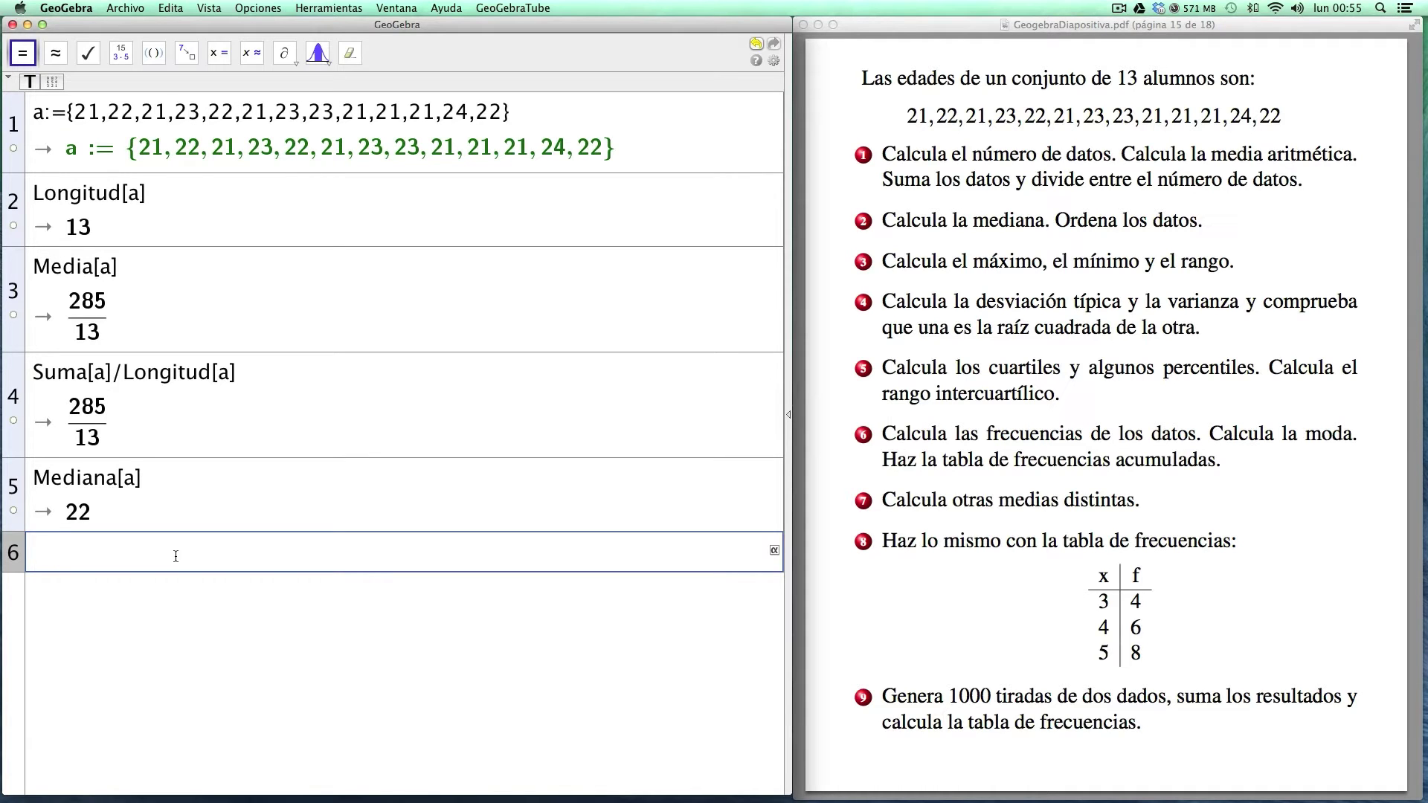
{"action": "type", "text": "Ordena"}
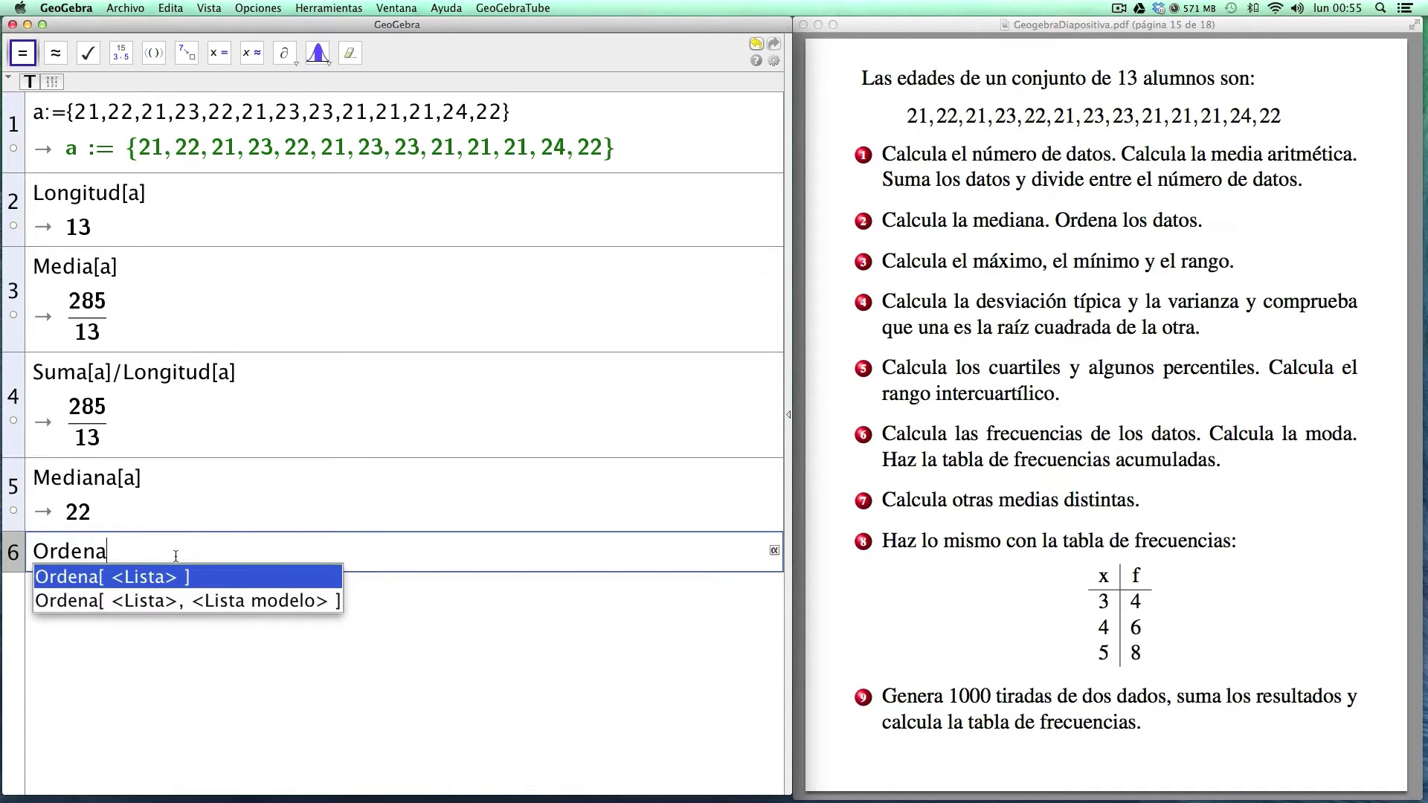
{"action": "type", "text": "[a]"}
{"action": "key", "text": "Return"}
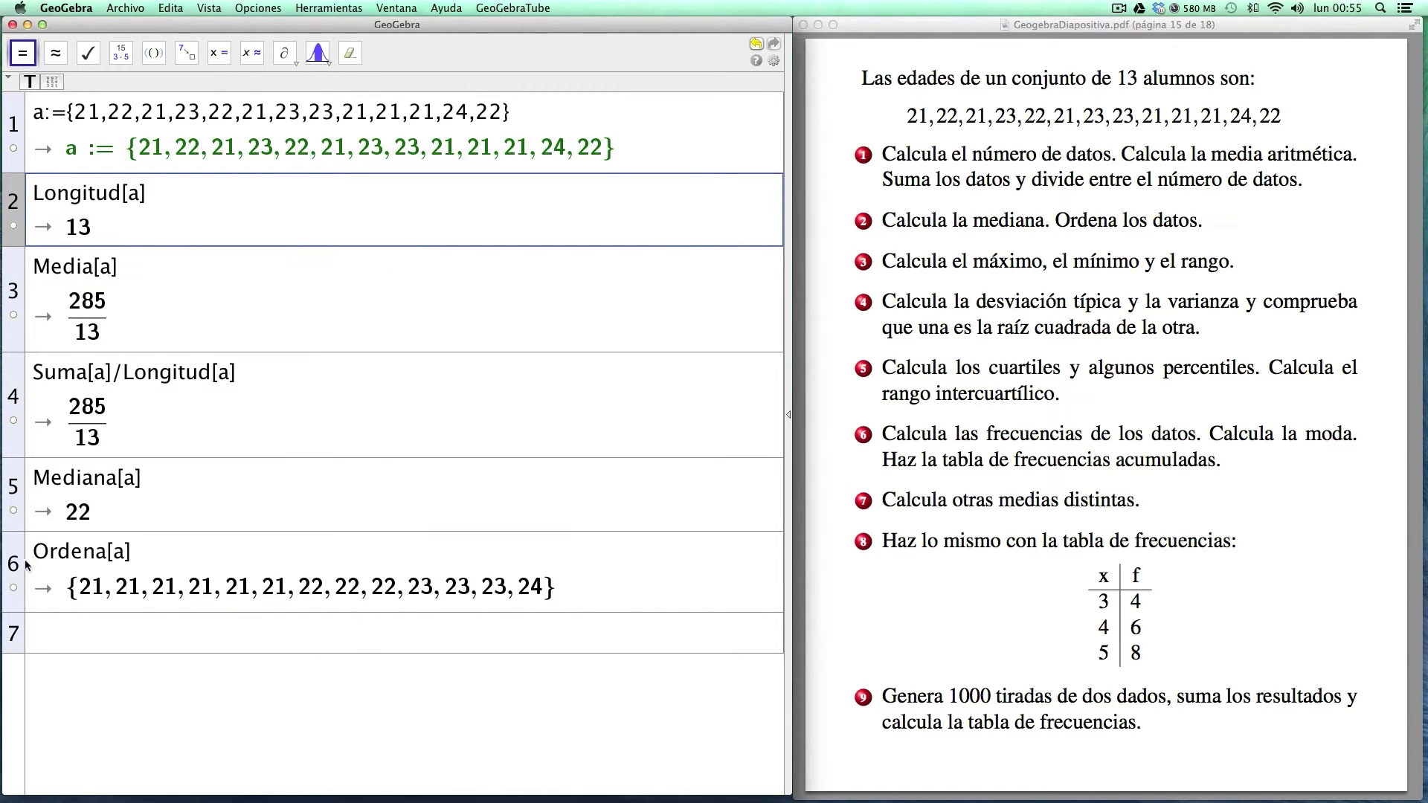
- Delete all calculation rows below the list definition and compute the maximum of the data with Máximo[a]
{"action": "key", "text": "Delete"}
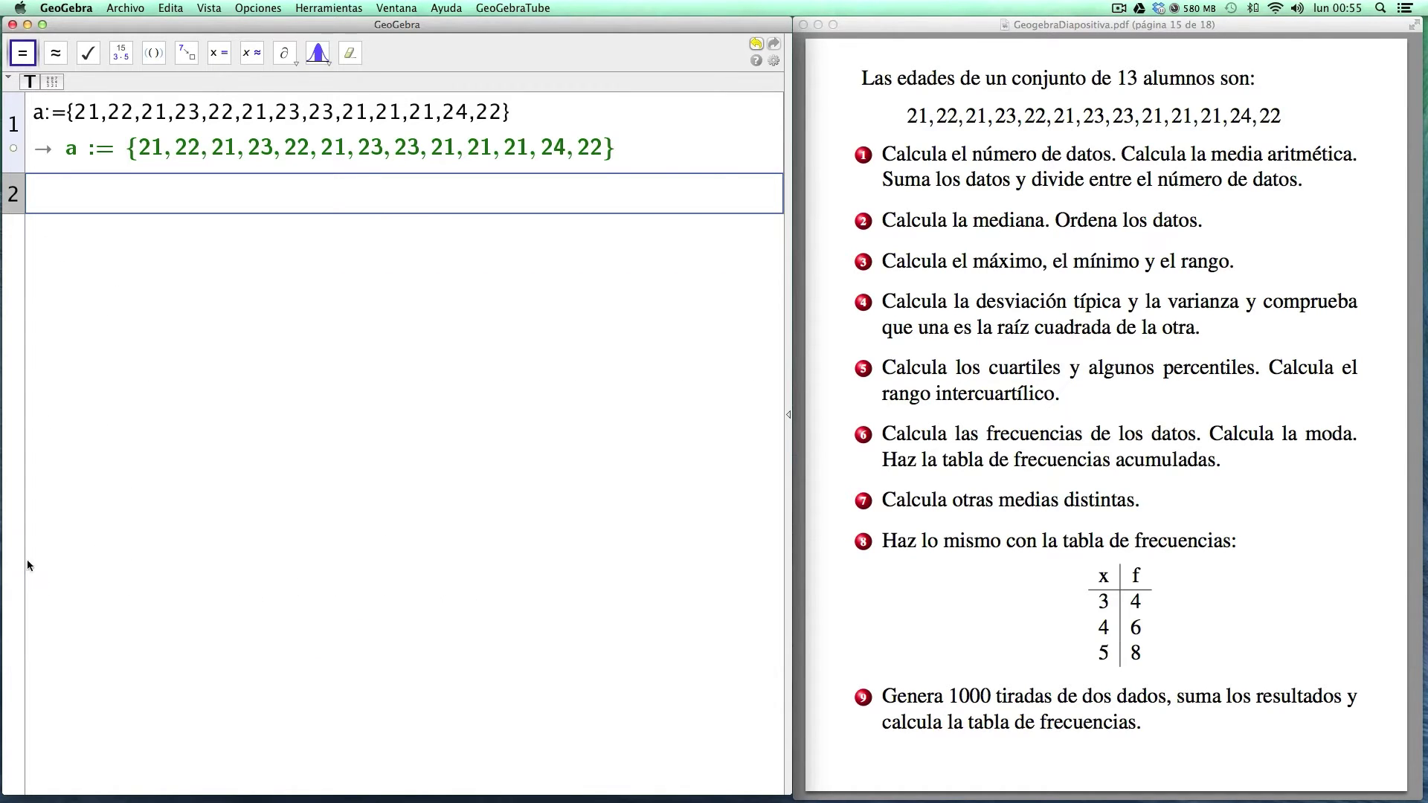
{"action": "left_click", "coordinate": [51, 187]}
{"action": "type", "text": "Máxi"}
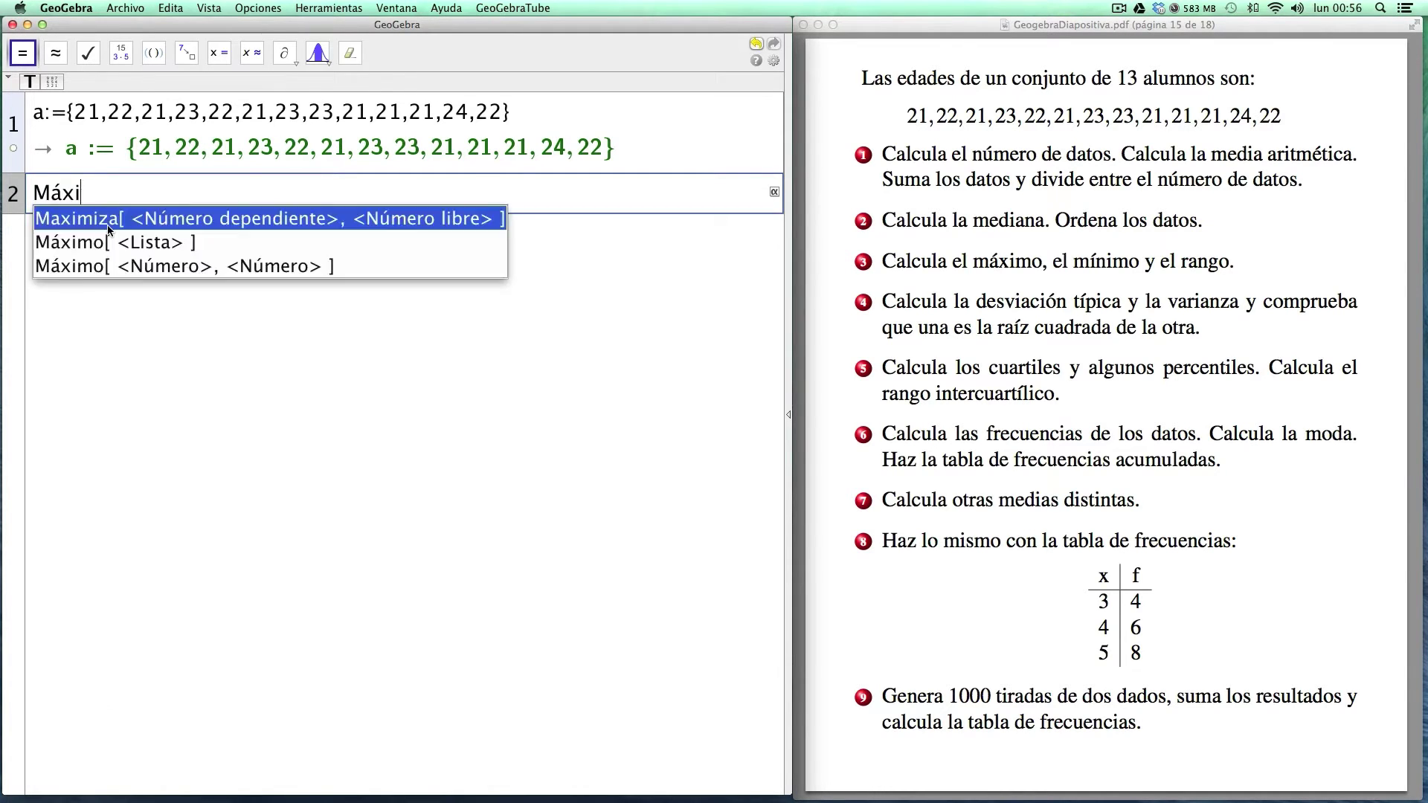
{"action": "type", "text": "mo["}
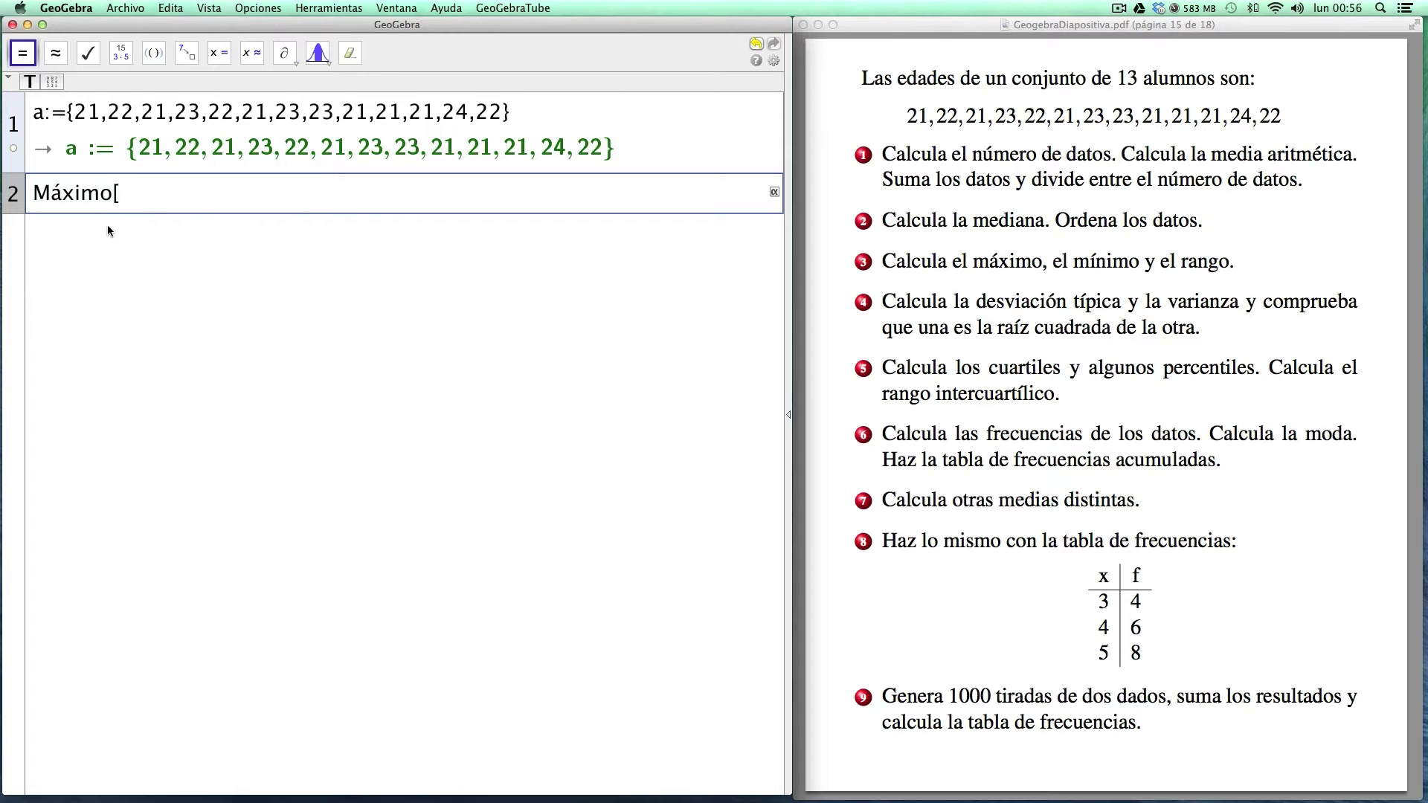
{"action": "type", "text": "a"}
{"action": "key", "text": "Return"}
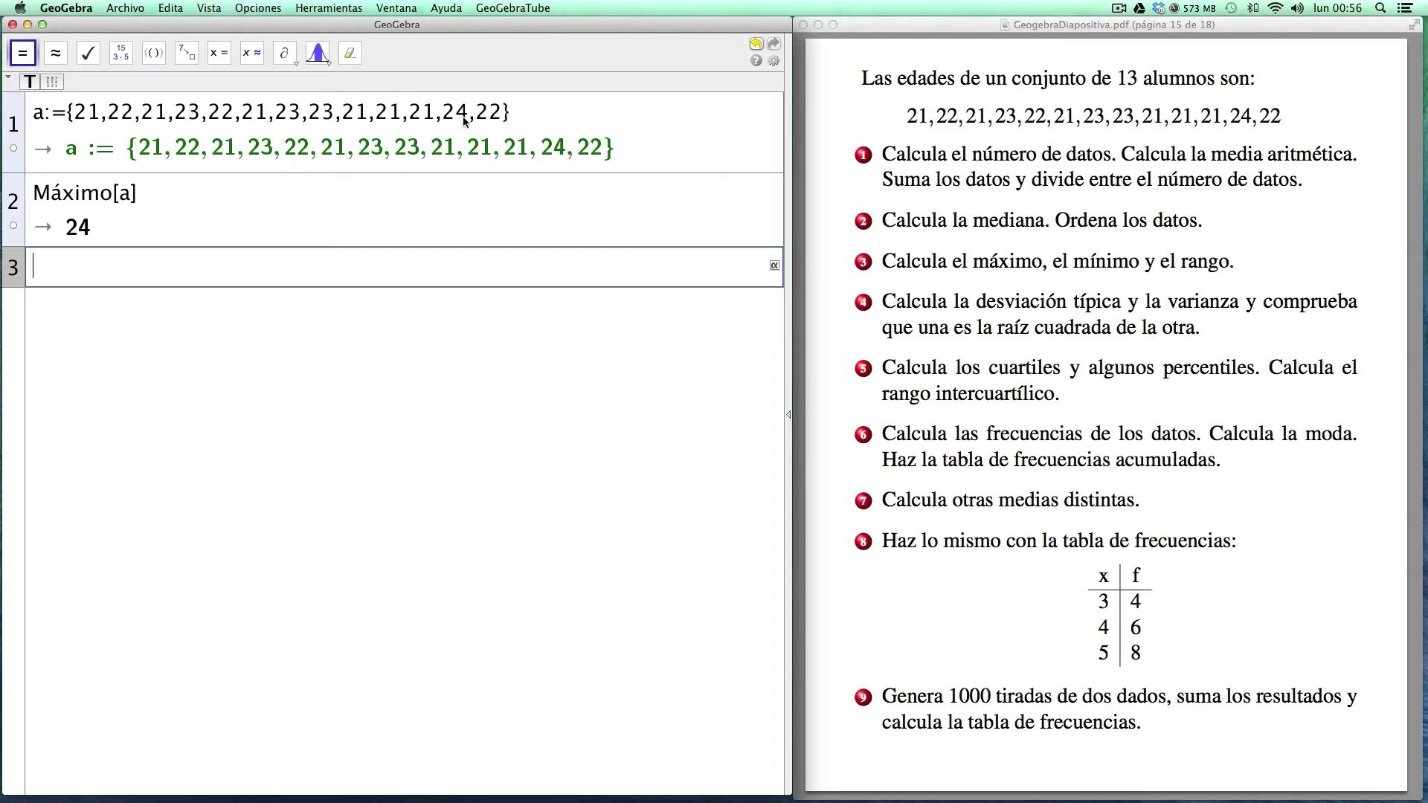
- Compute the minimum of the age list with Mínimo[a]
{"action": "type", "text": "Mínimo"}
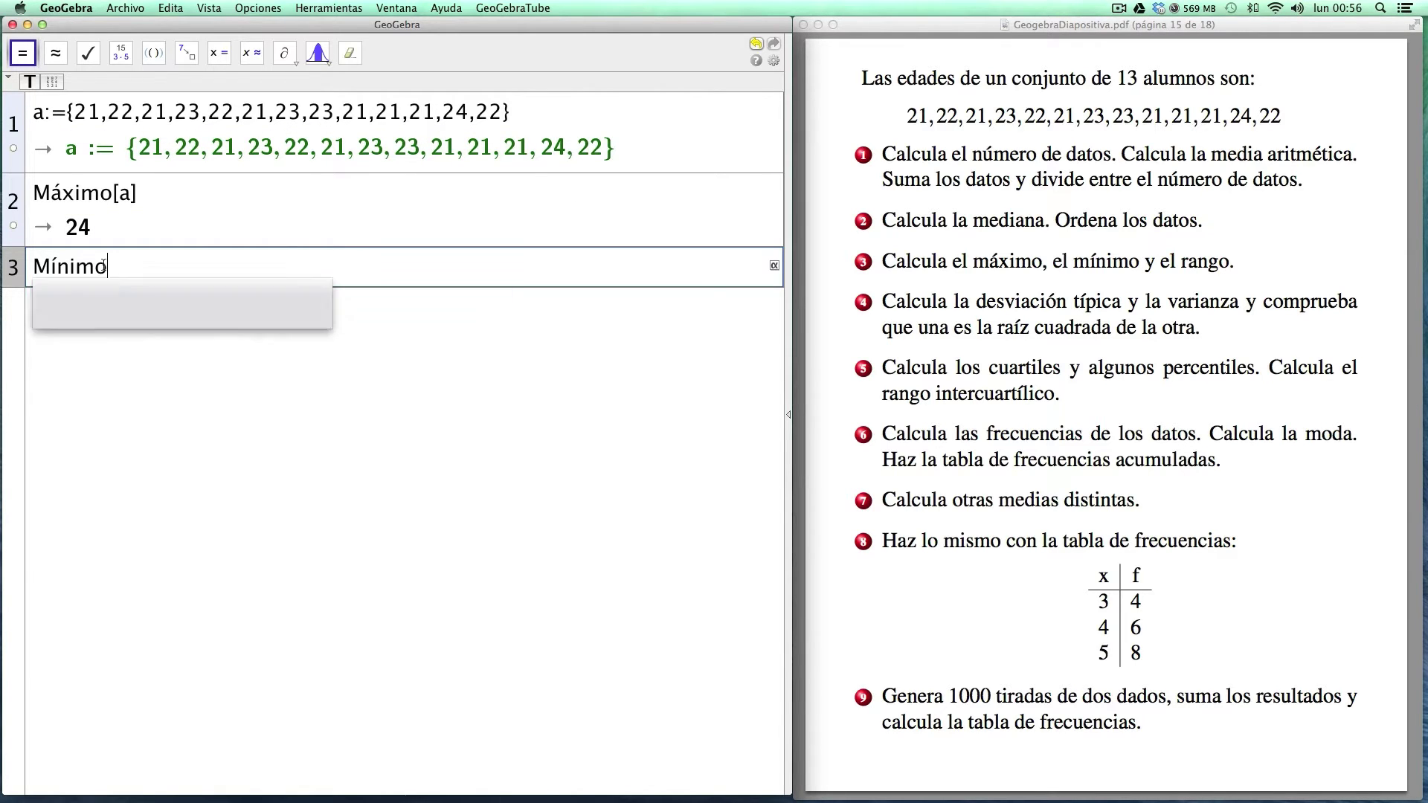
{"action": "type", "text": "[a]"}
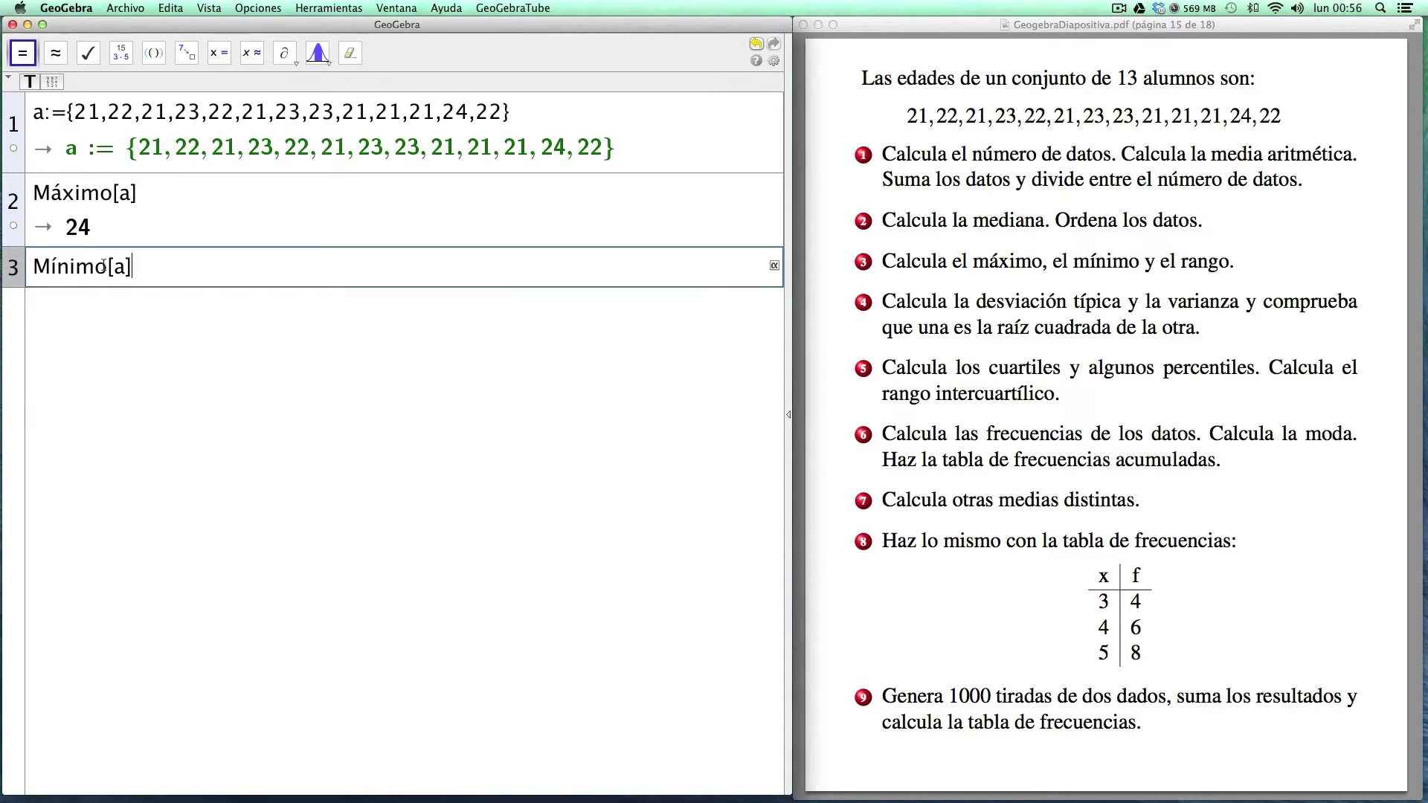
{"action": "key", "text": "Return"}
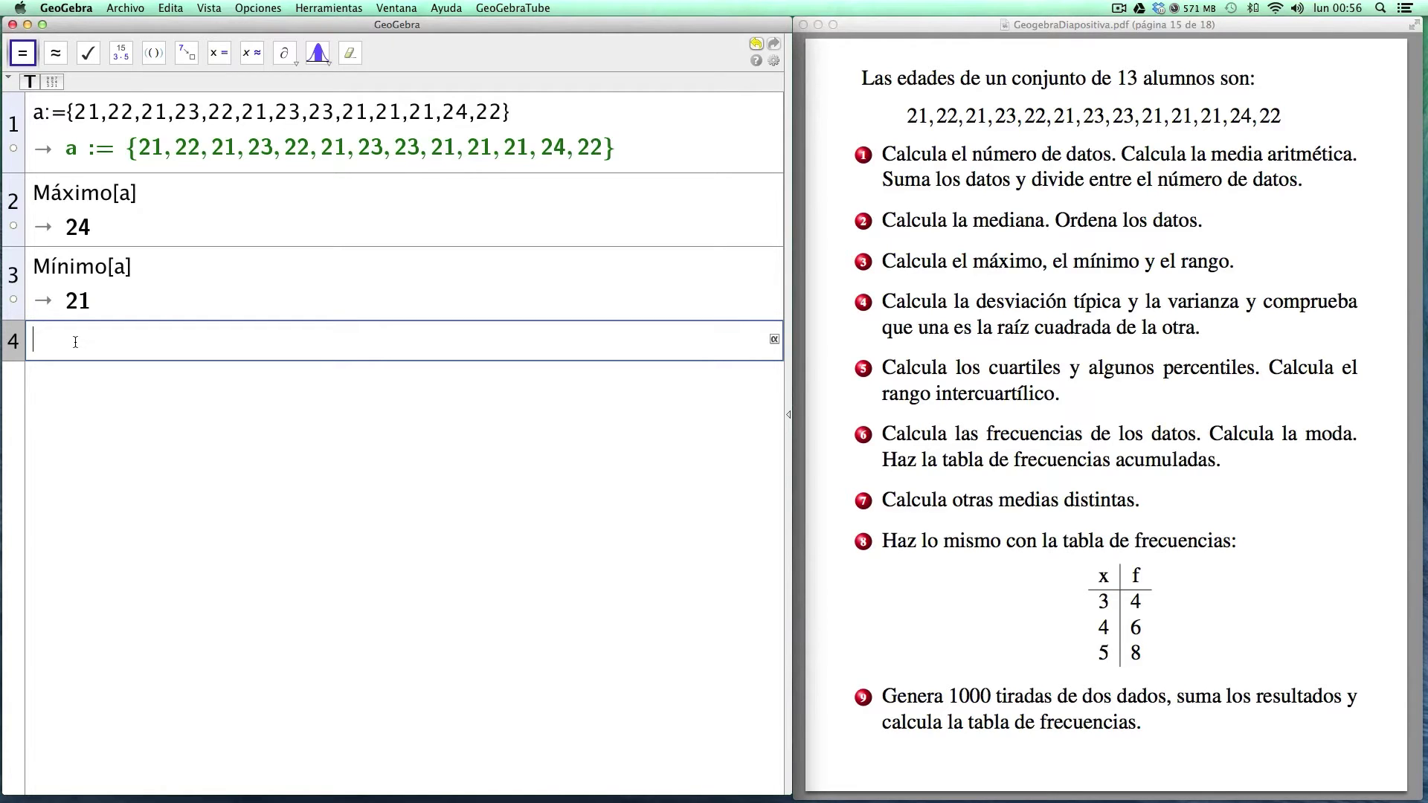
- Compute the standard deviation of the age list with DE[a] and its variance with Varianza[a]
{"action": "type", "text": "DE"}
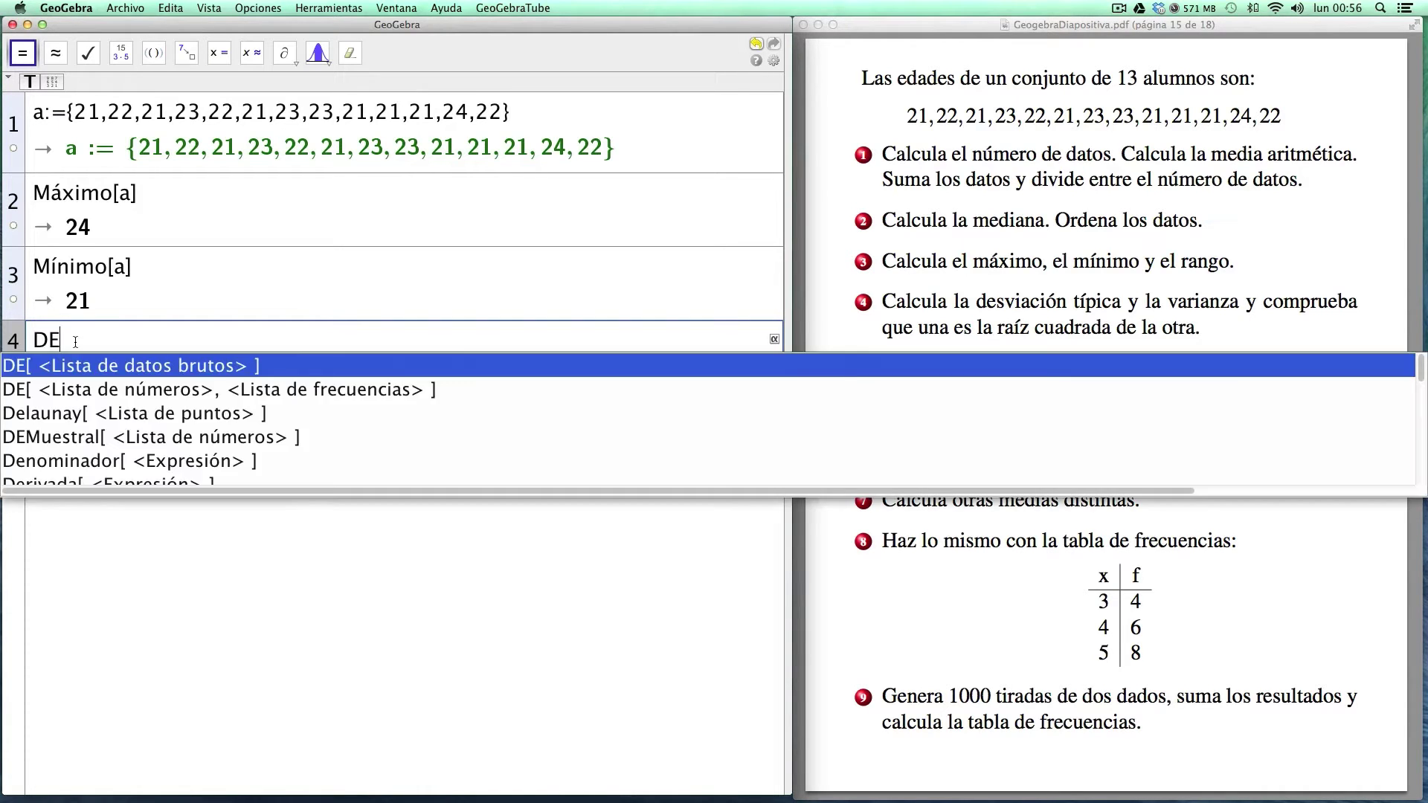
{"action": "key", "text": "Escape"}
{"action": "type", "text": "["}
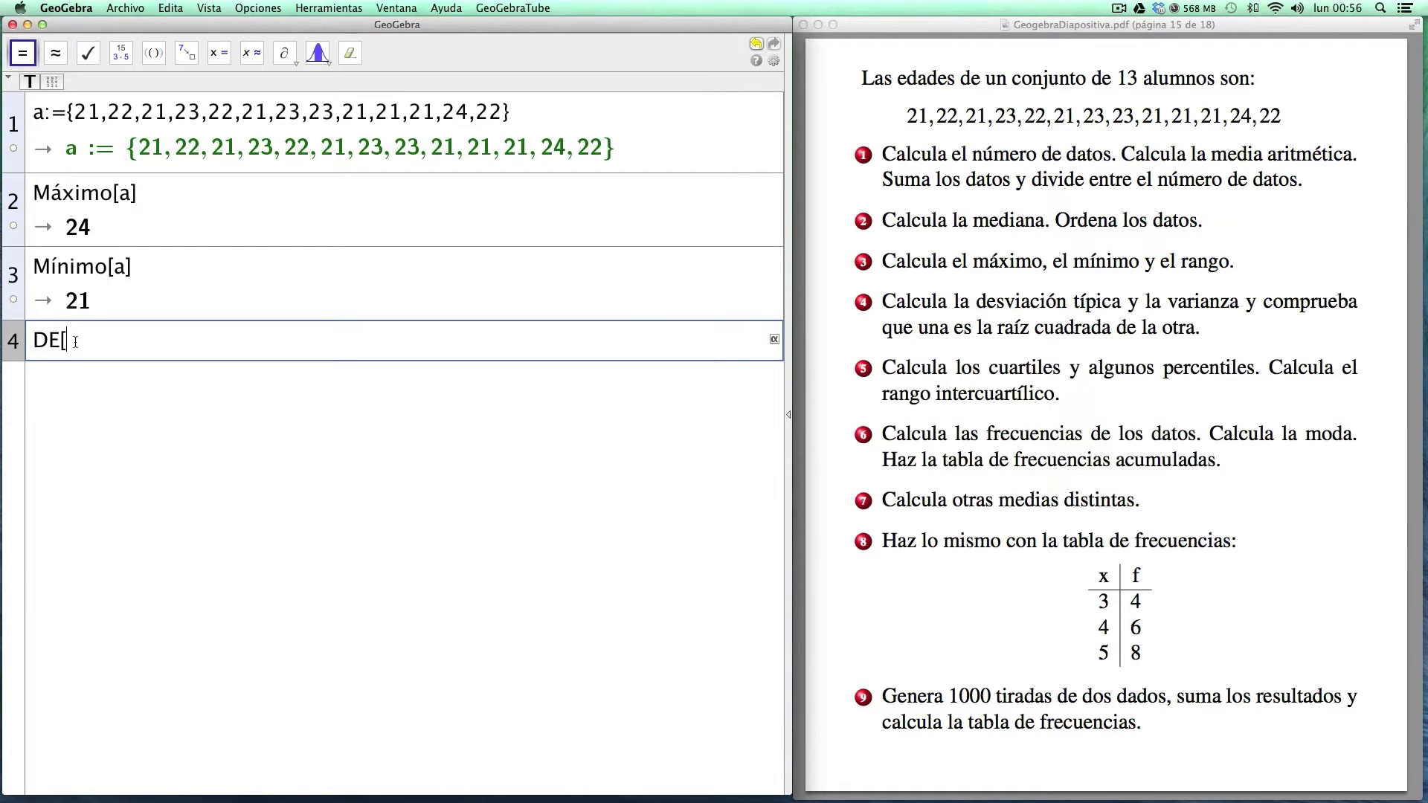
{"action": "type", "text": "a]"}
{"action": "key", "text": "Return"}
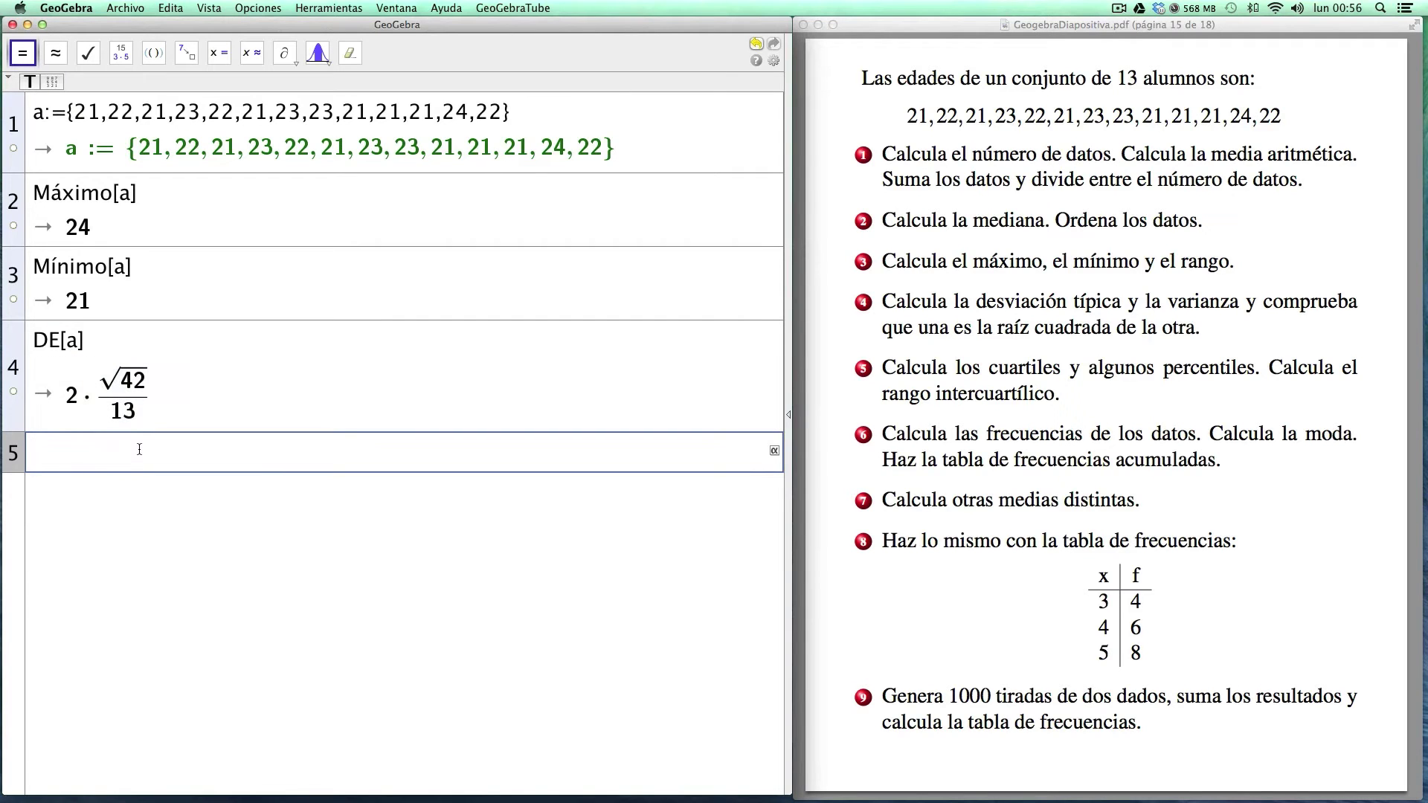
{"action": "type", "text": "Varianza[a]"}
{"action": "key", "text": "Return"}
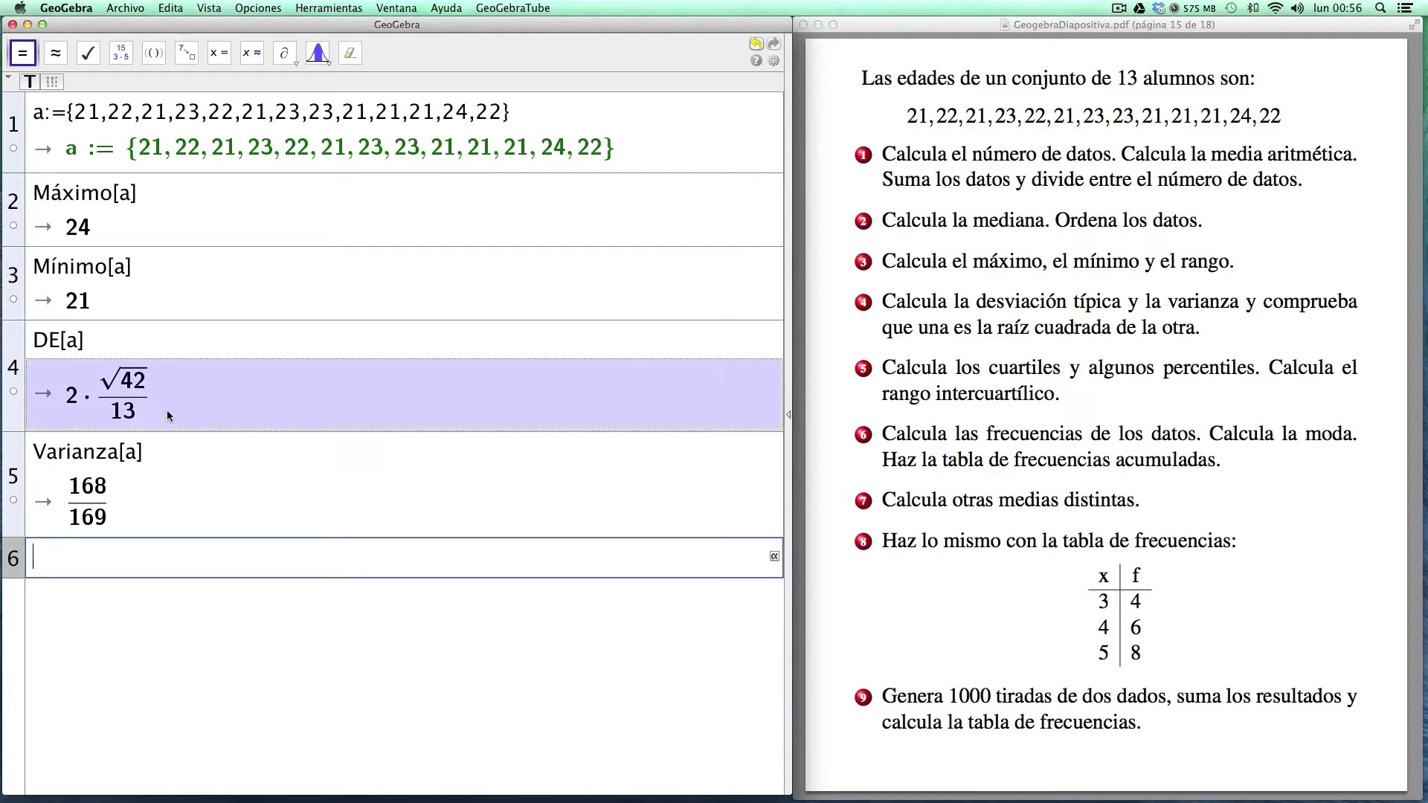
- Change the standard deviation entry to DE[a]^2 and re-evaluate it for comparison with the variance
{"action": "left_click", "coordinate": [89, 336]}
{"action": "type", "text": "^2"}
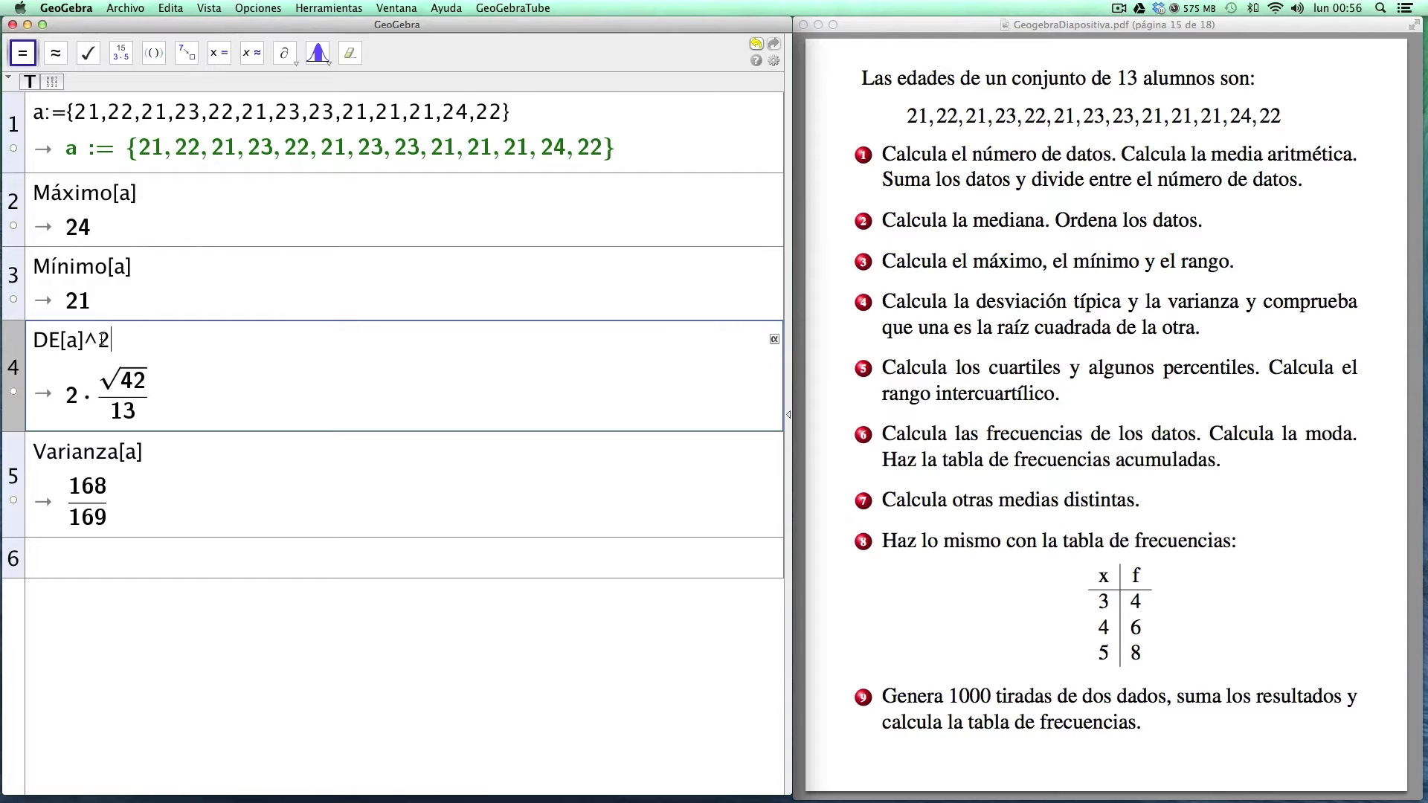
{"action": "key", "text": "Return"}
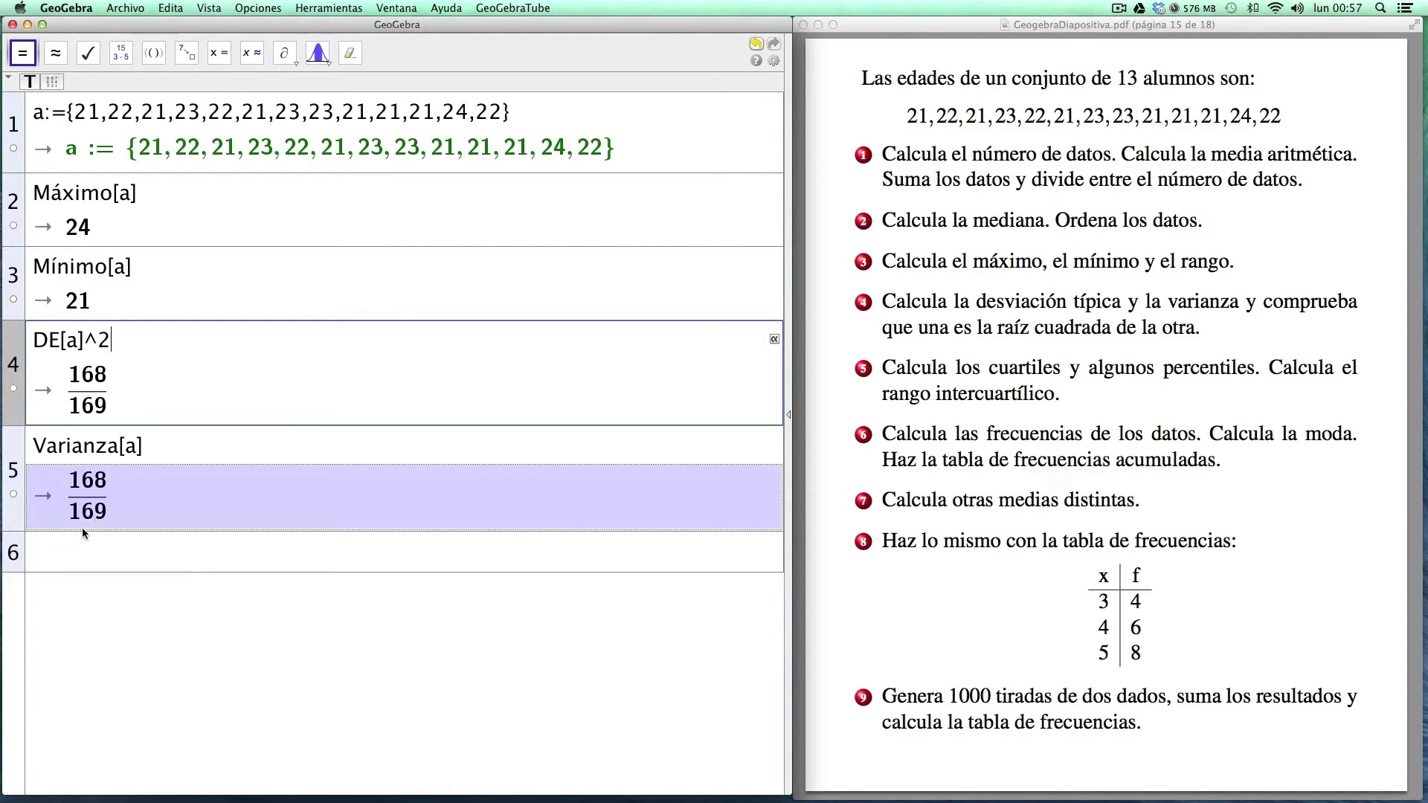
- Clear the maximum, minimum, deviation and variance rows and compute the first quartile with Q1[a]
{"action": "left_click", "coordinate": [9, 222]}
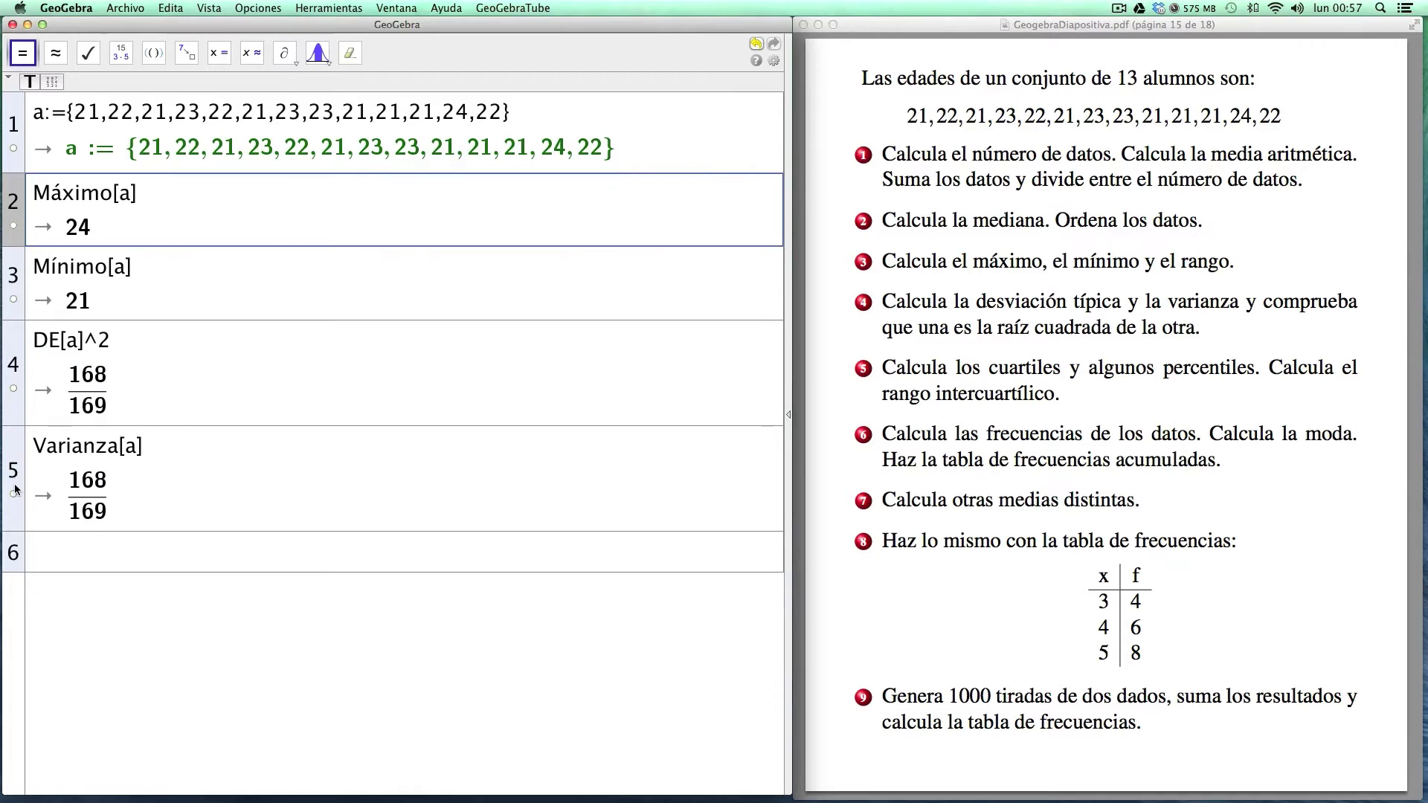
{"action": "key", "text": "Delete"}
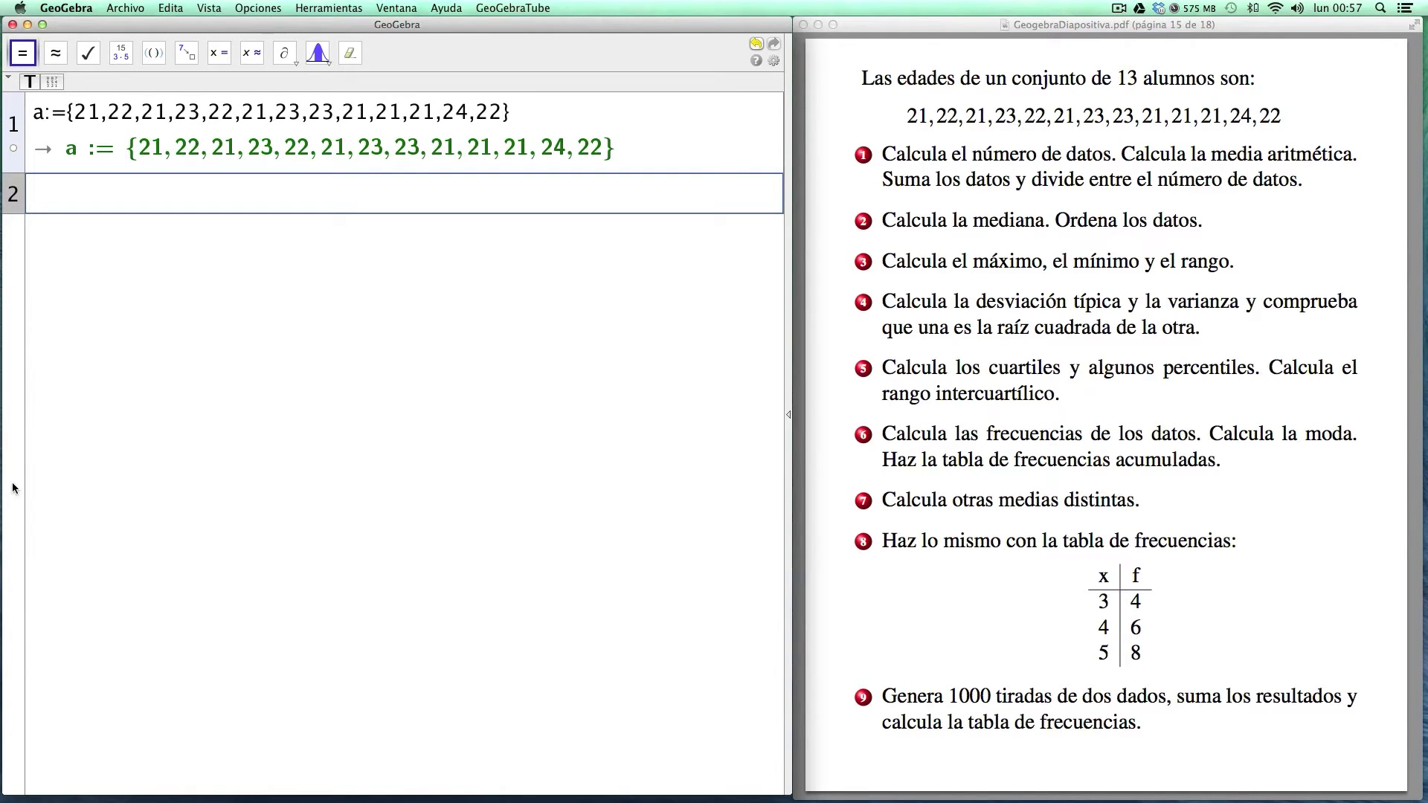
{"action": "left_click", "coordinate": [43, 195]}
{"action": "type", "text": "Q1[a]"}
{"action": "key", "text": "Return"}
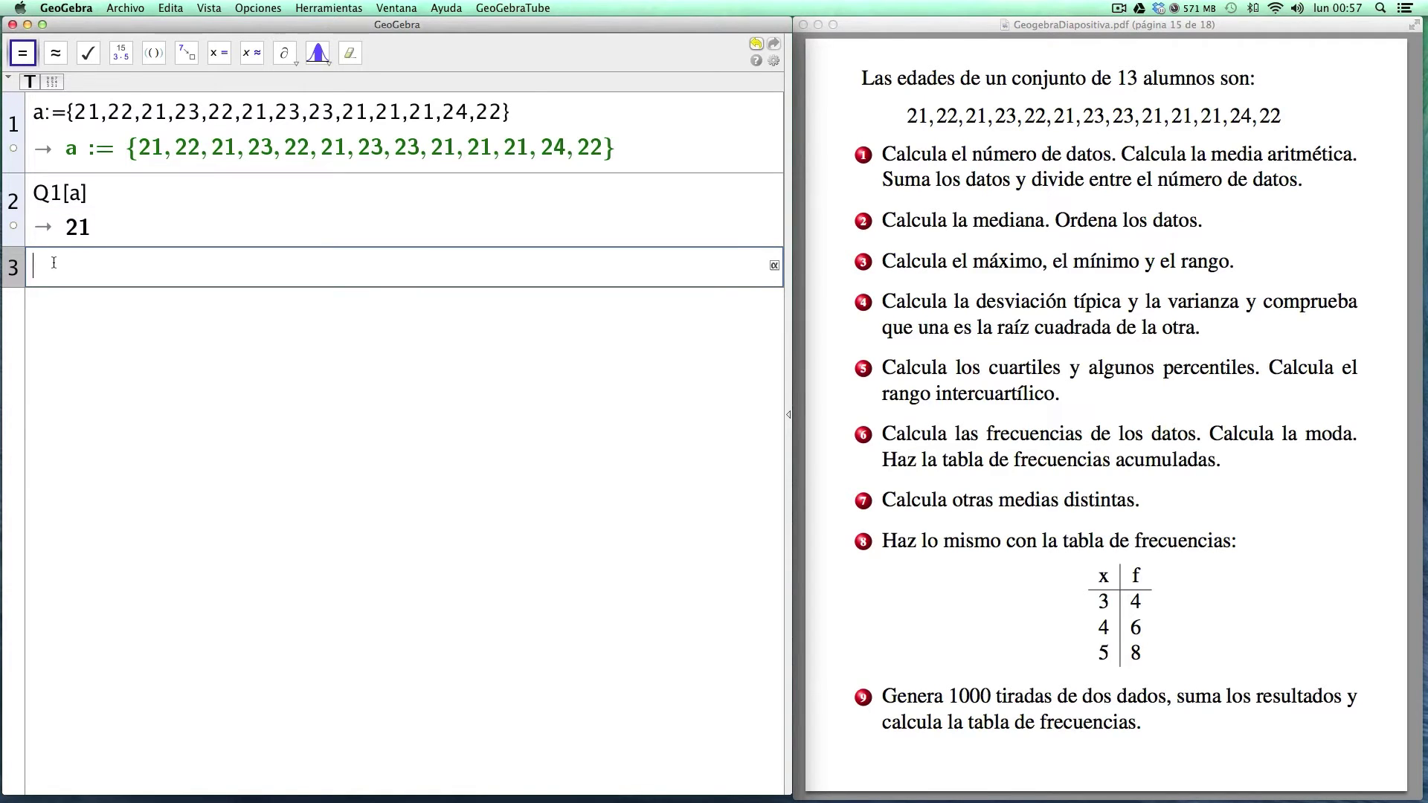
- Compute the third quartile of the age list with Q3[a]
{"action": "type", "text": "Q3"}
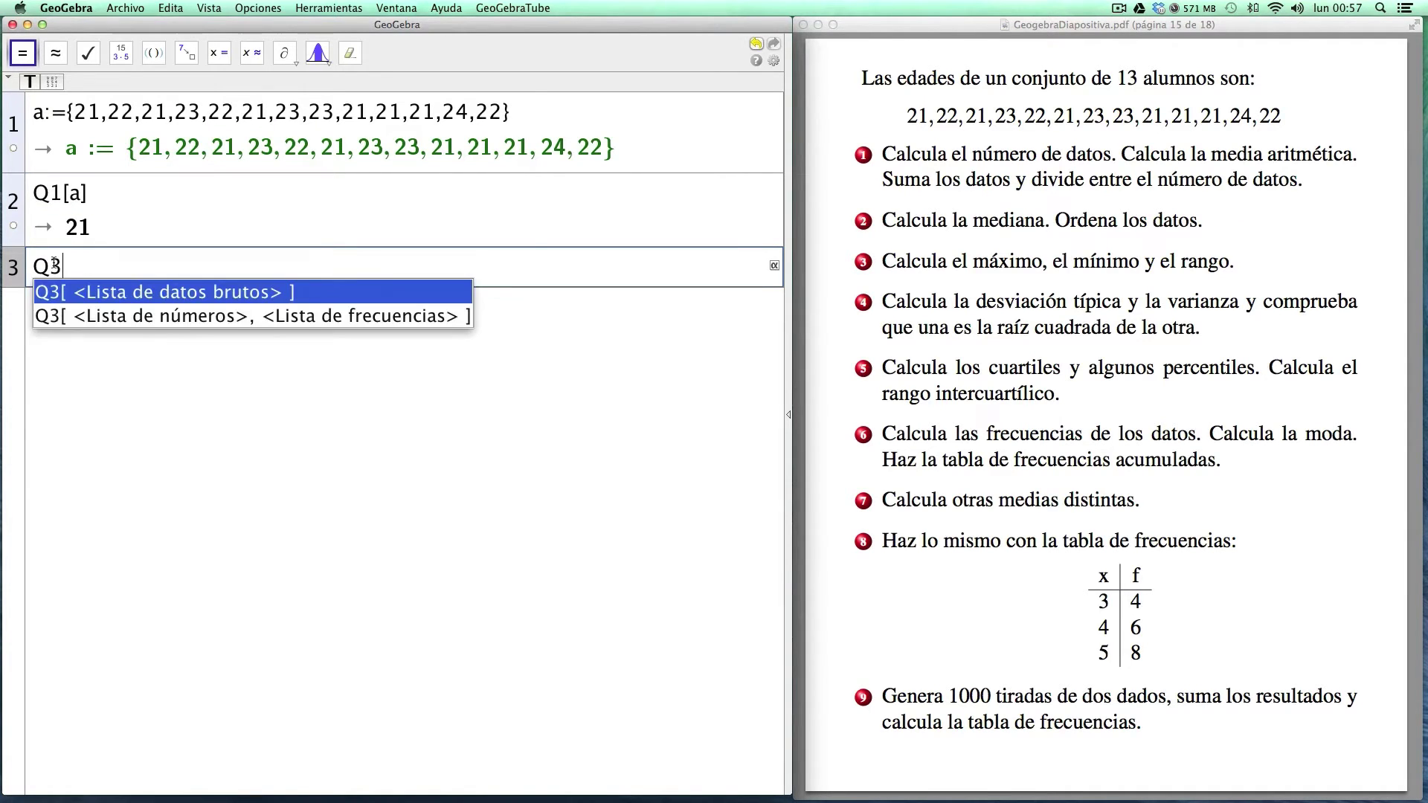
{"action": "type", "text": "[a]"}
{"action": "key", "text": "Return"}
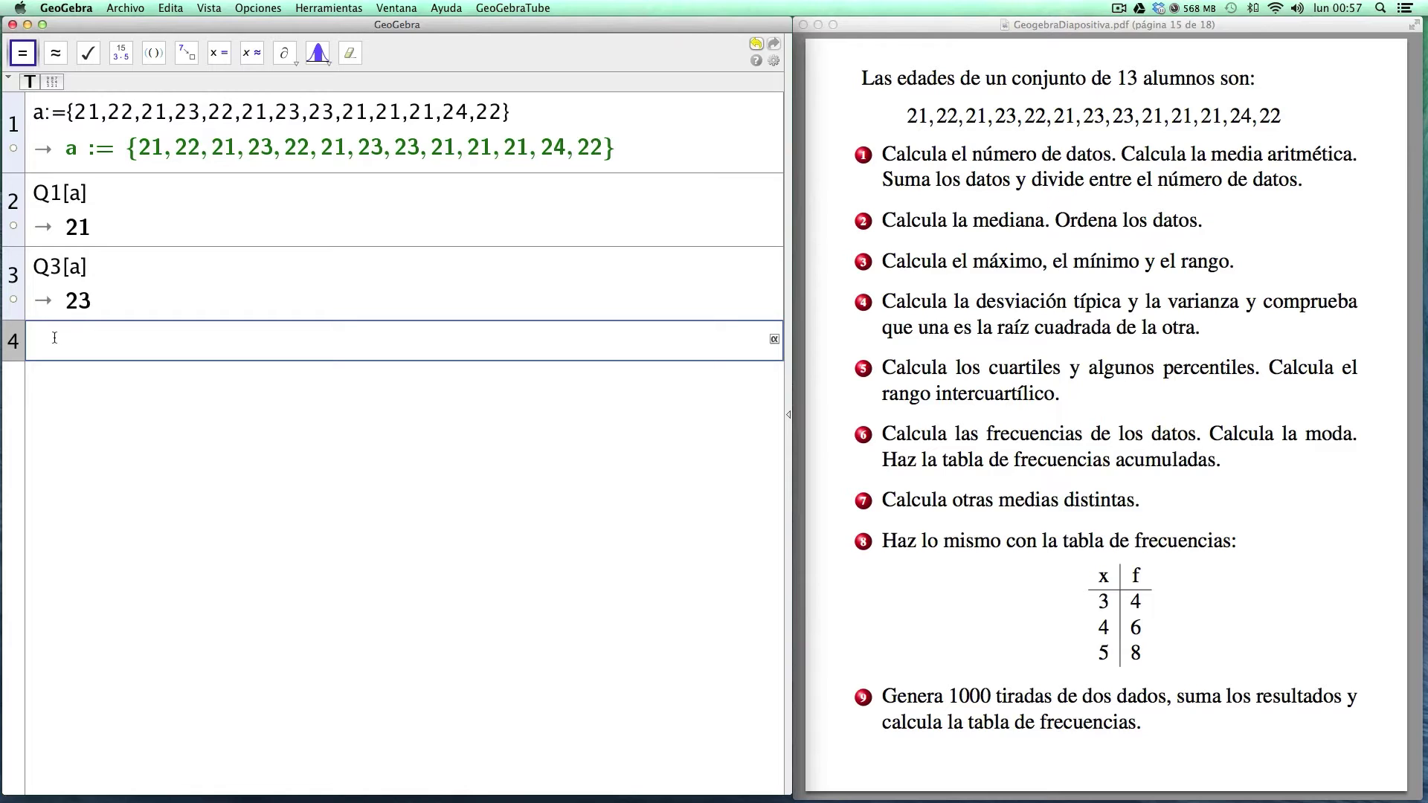
- Compute the 76th percentile of the age list with Percentil[a,0.76]
{"action": "type", "text": "Percen"}
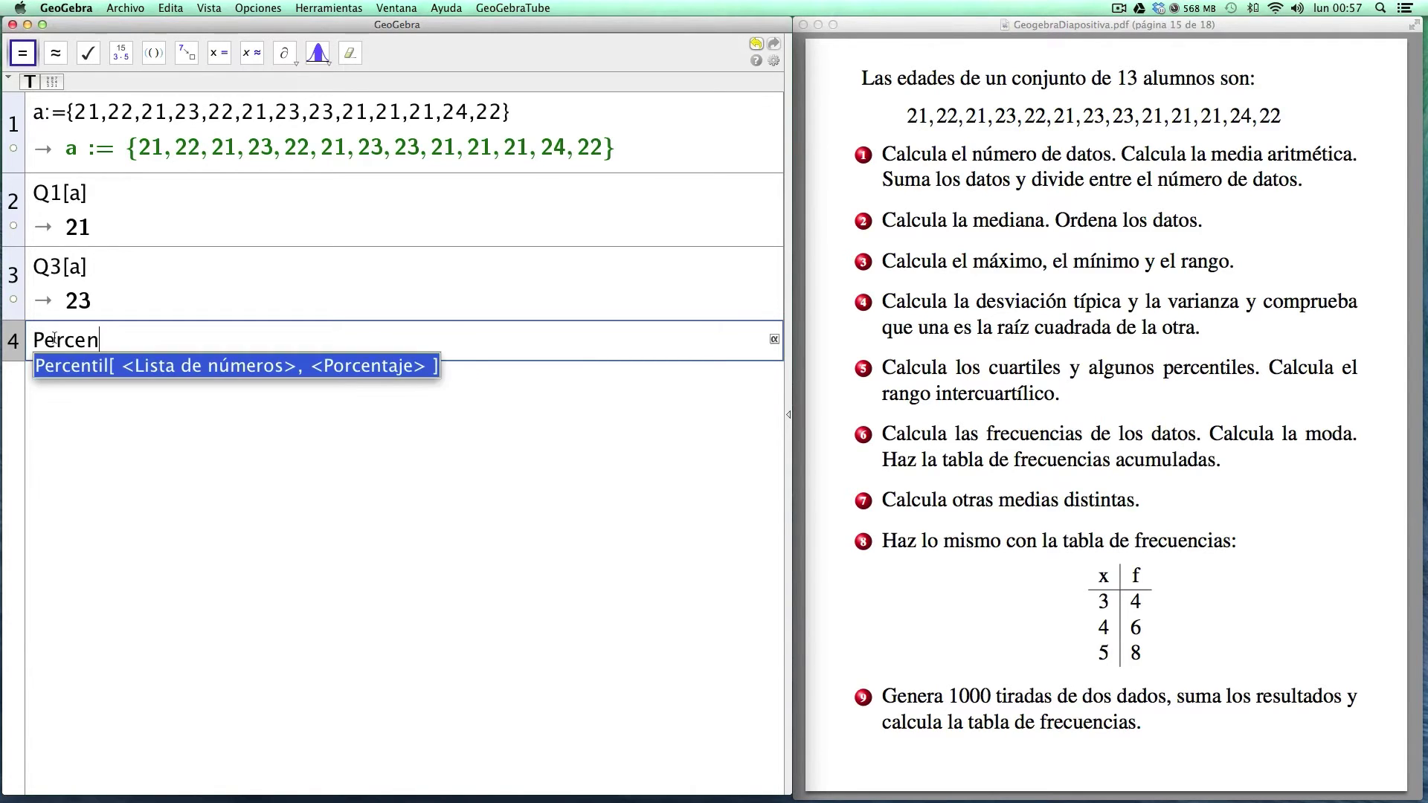
{"action": "key", "text": "Return"}
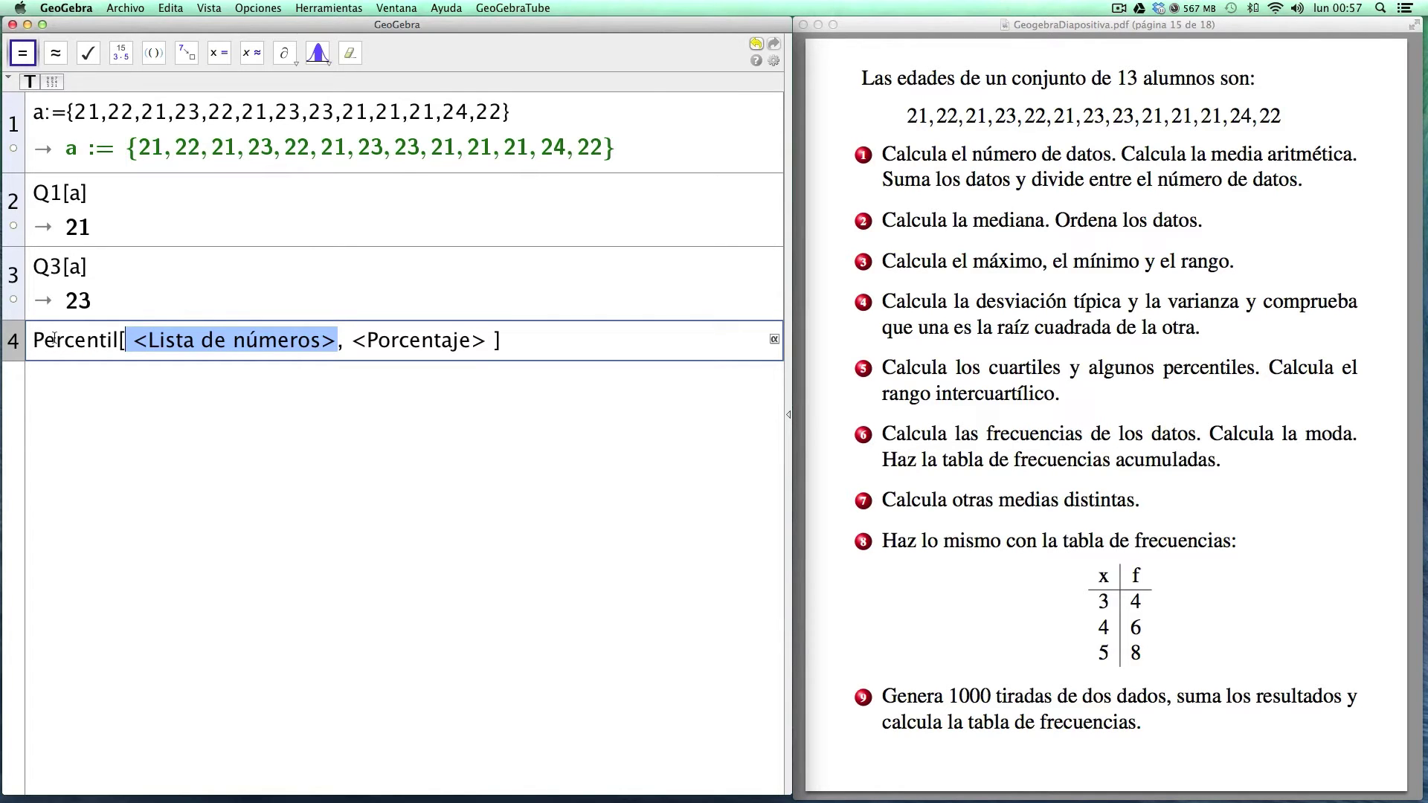
{"action": "type", "text": "a"}
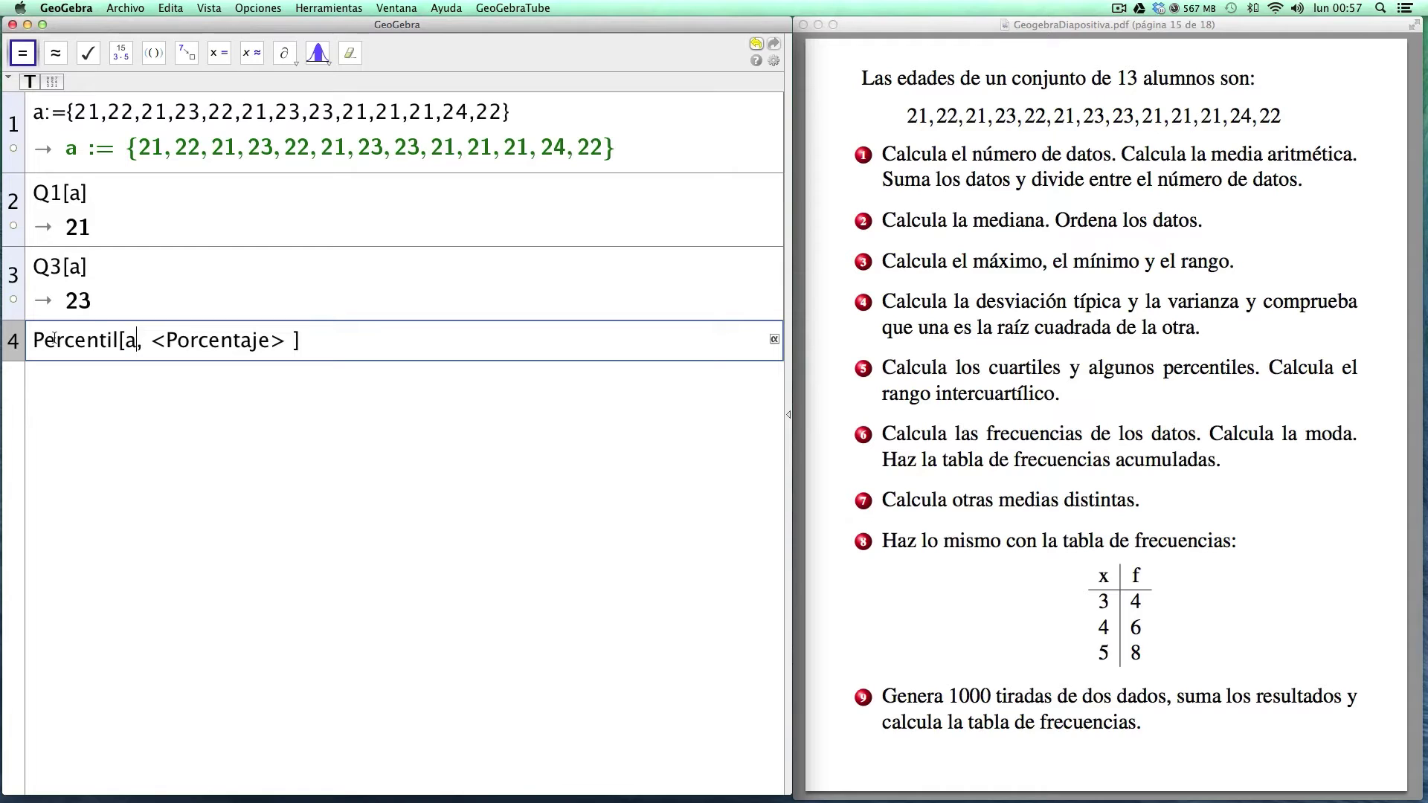
{"action": "key", "text": "Tab"}
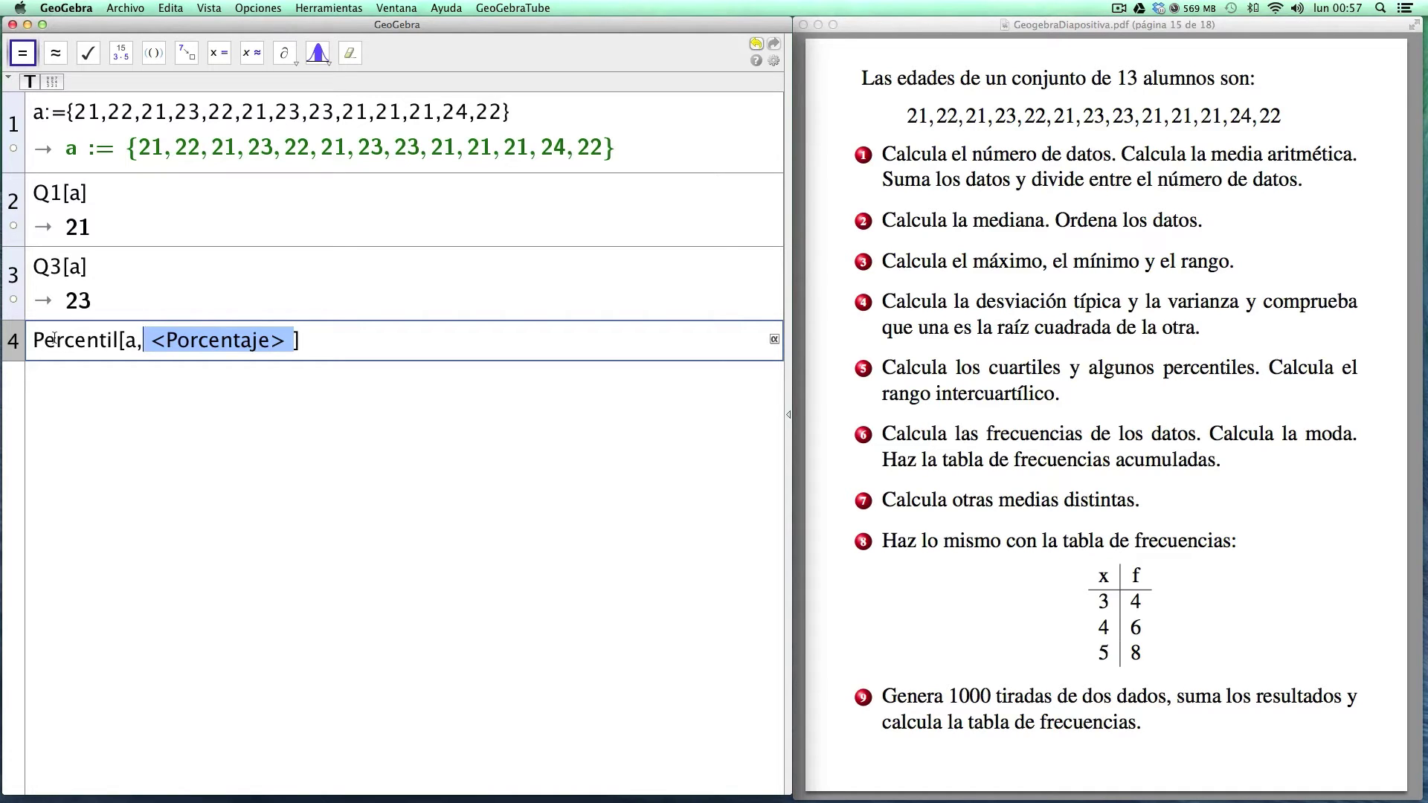
{"action": "type", "text": "0.76"}
{"action": "key", "text": "Return"}
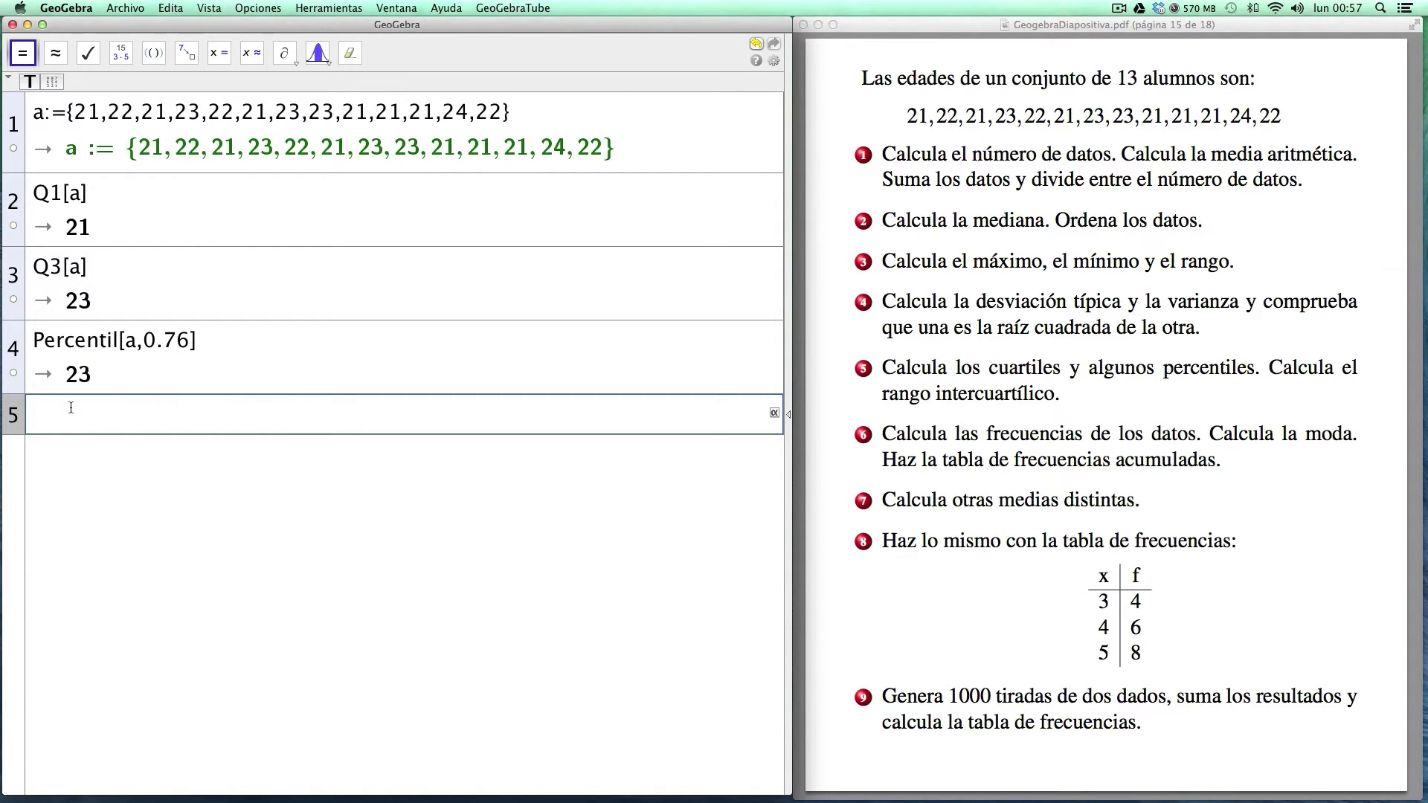
- Build the frequency table of the ages with TablaDeFrecuencias[a] and compute their mode with Moda[a]
{"action": "type", "text": "Tabladefr"}
{"action": "key", "text": "Return"}
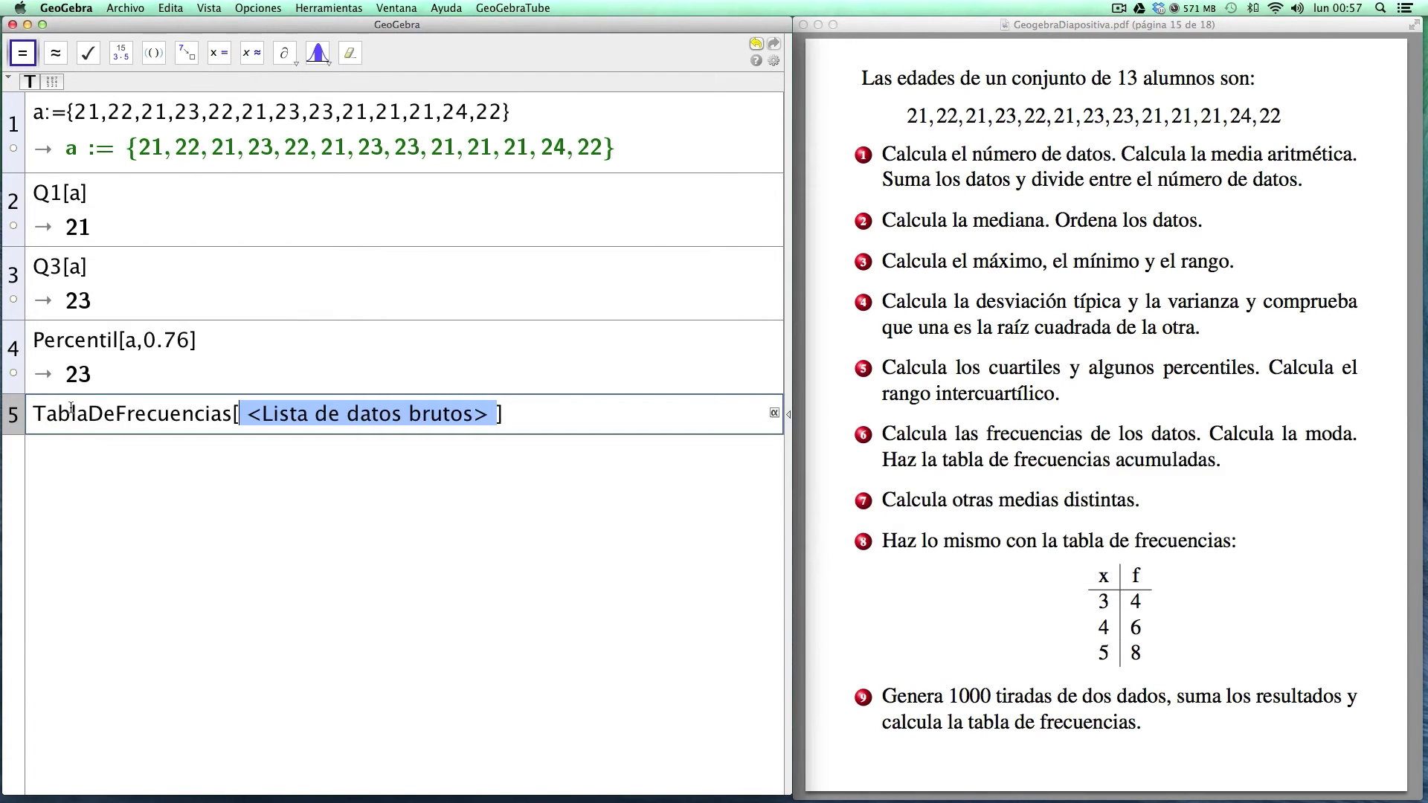
{"action": "type", "text": "ablaDeFrecuencias[a"}
{"action": "key", "text": "Return"}
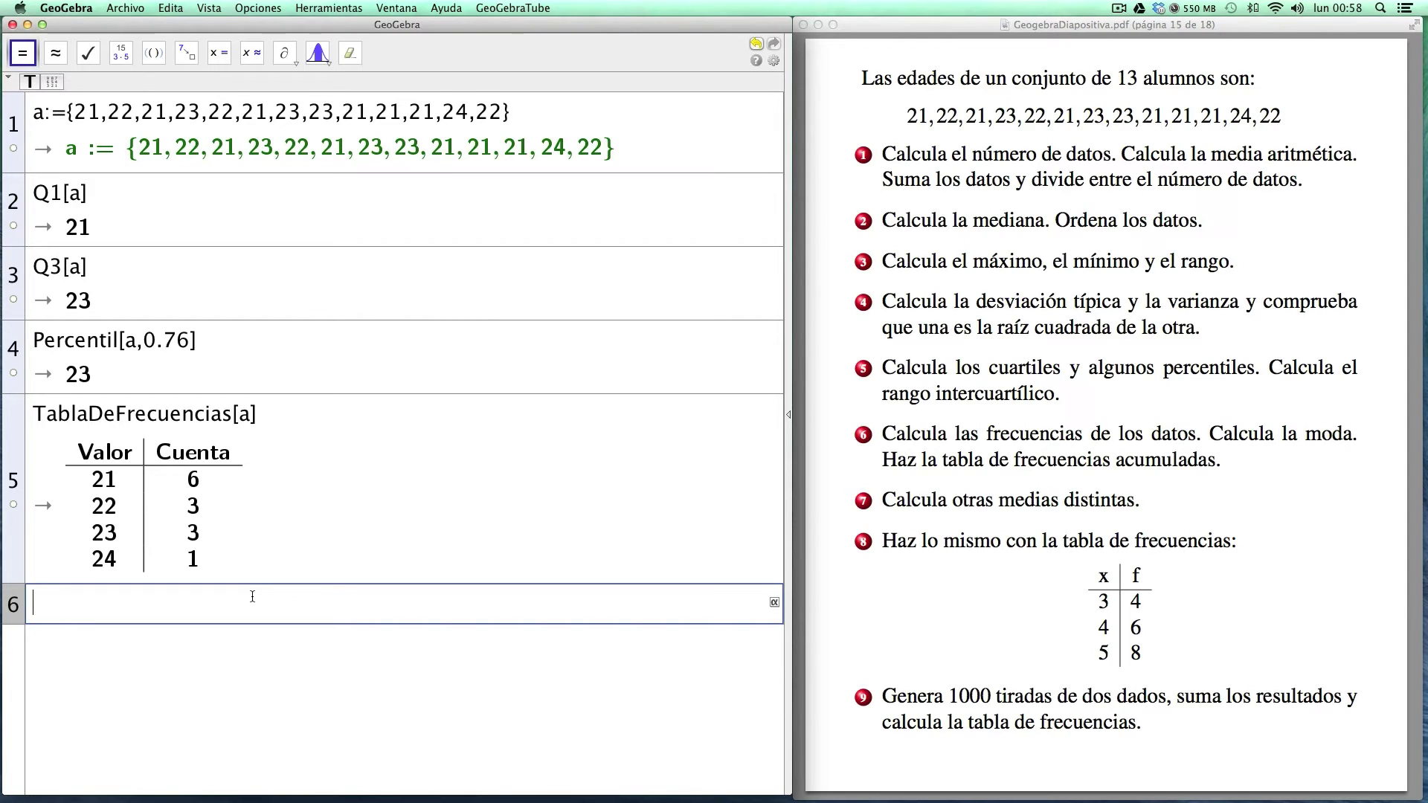
{"action": "type", "text": "Moda[a]"}
{"action": "key", "text": "Return"}
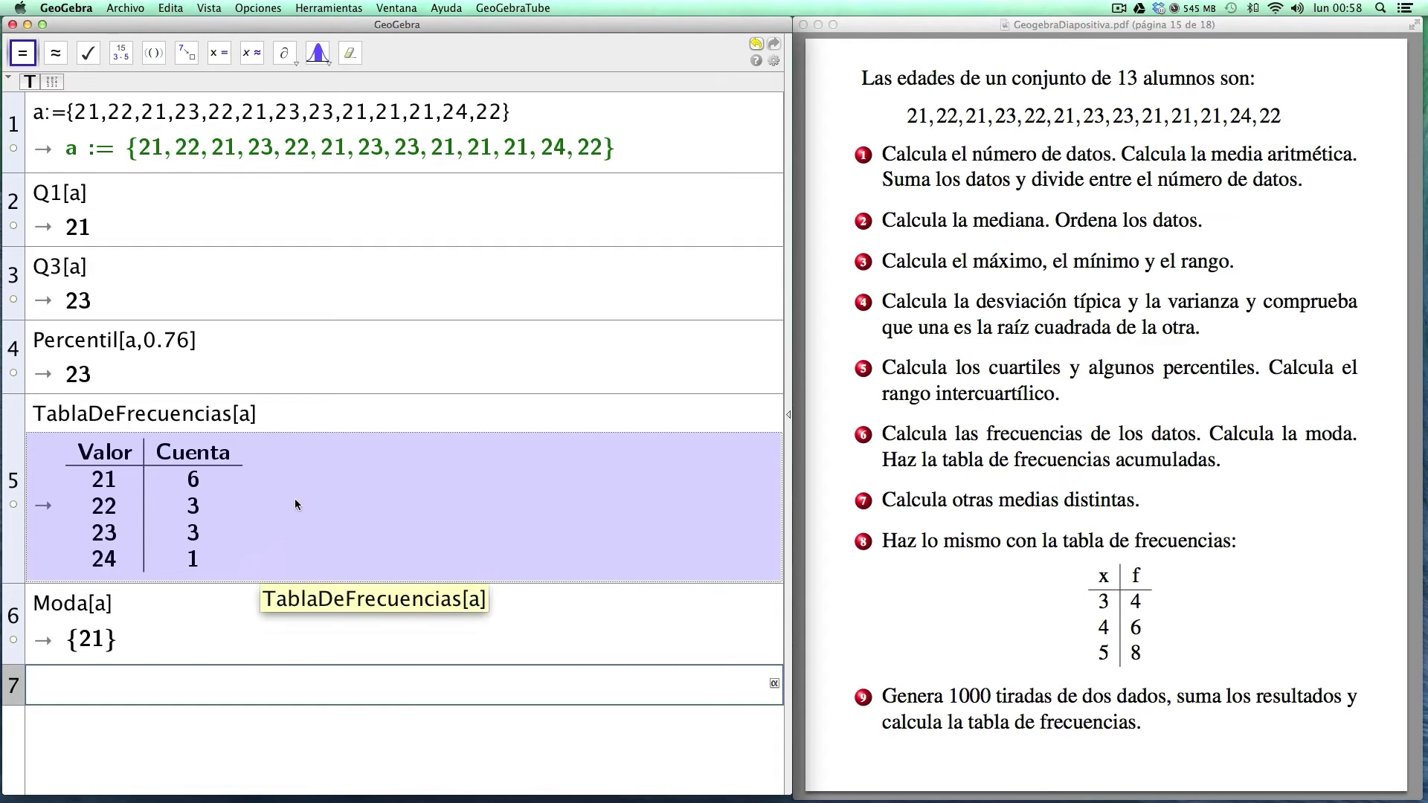
- Make the age frequency table cumulative by changing its entry to TablaDeFrecuencias[true,a]
{"action": "left_click", "coordinate": [244, 419]}
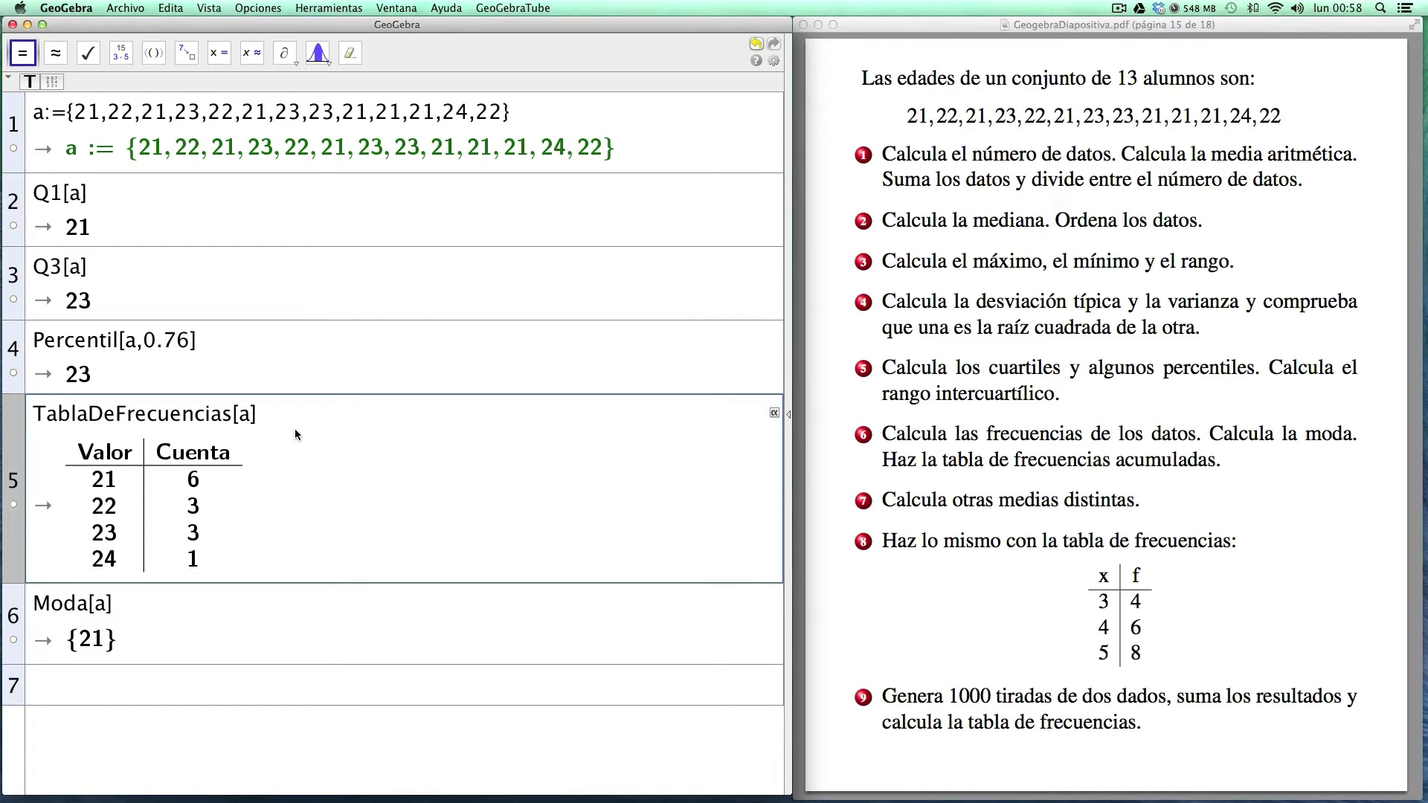
{"action": "type", "text": "true,"}
{"action": "key", "text": "Return"}
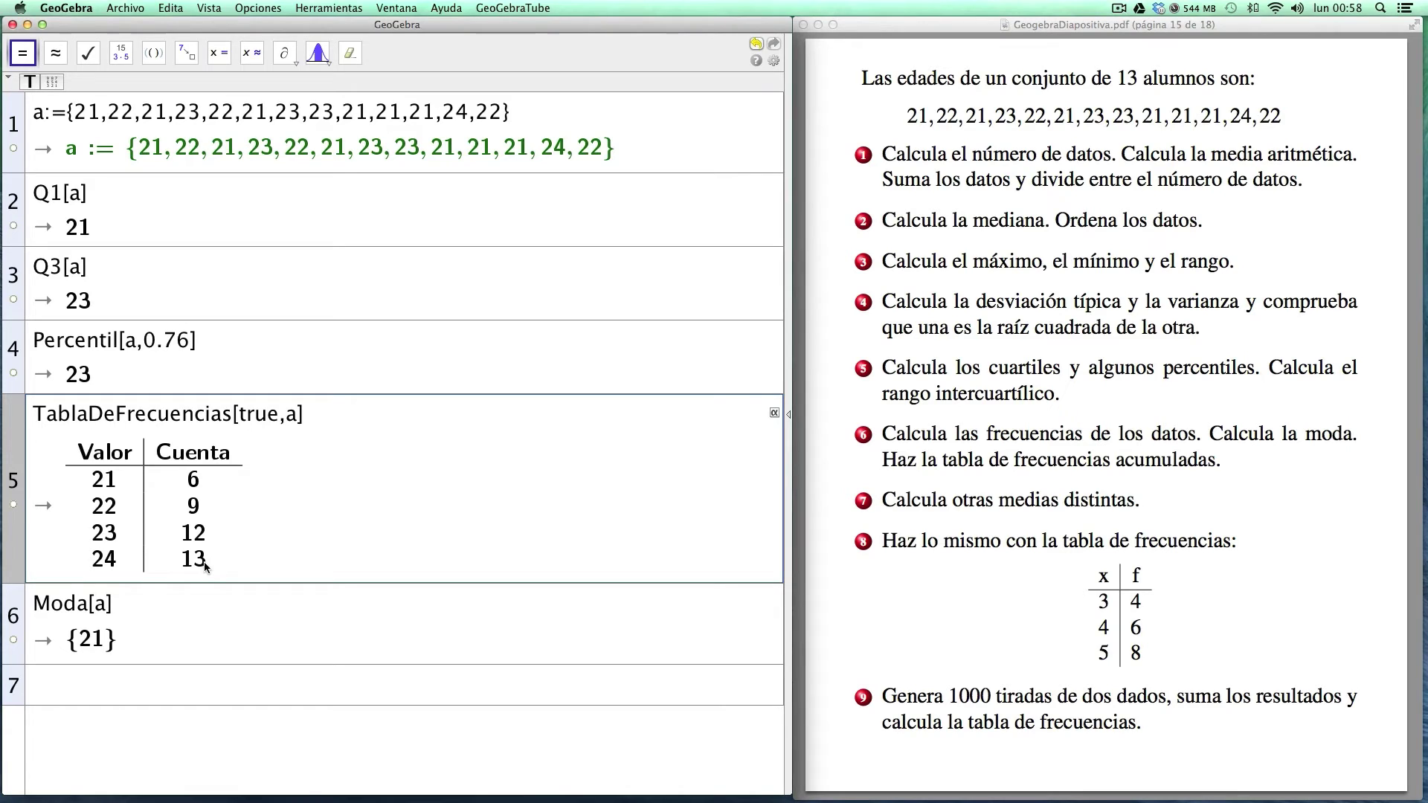
- Delete the quartile, percentile, frequency table and mode rows, keeping only the age list definition
{"action": "left_click", "coordinate": [14, 205]}
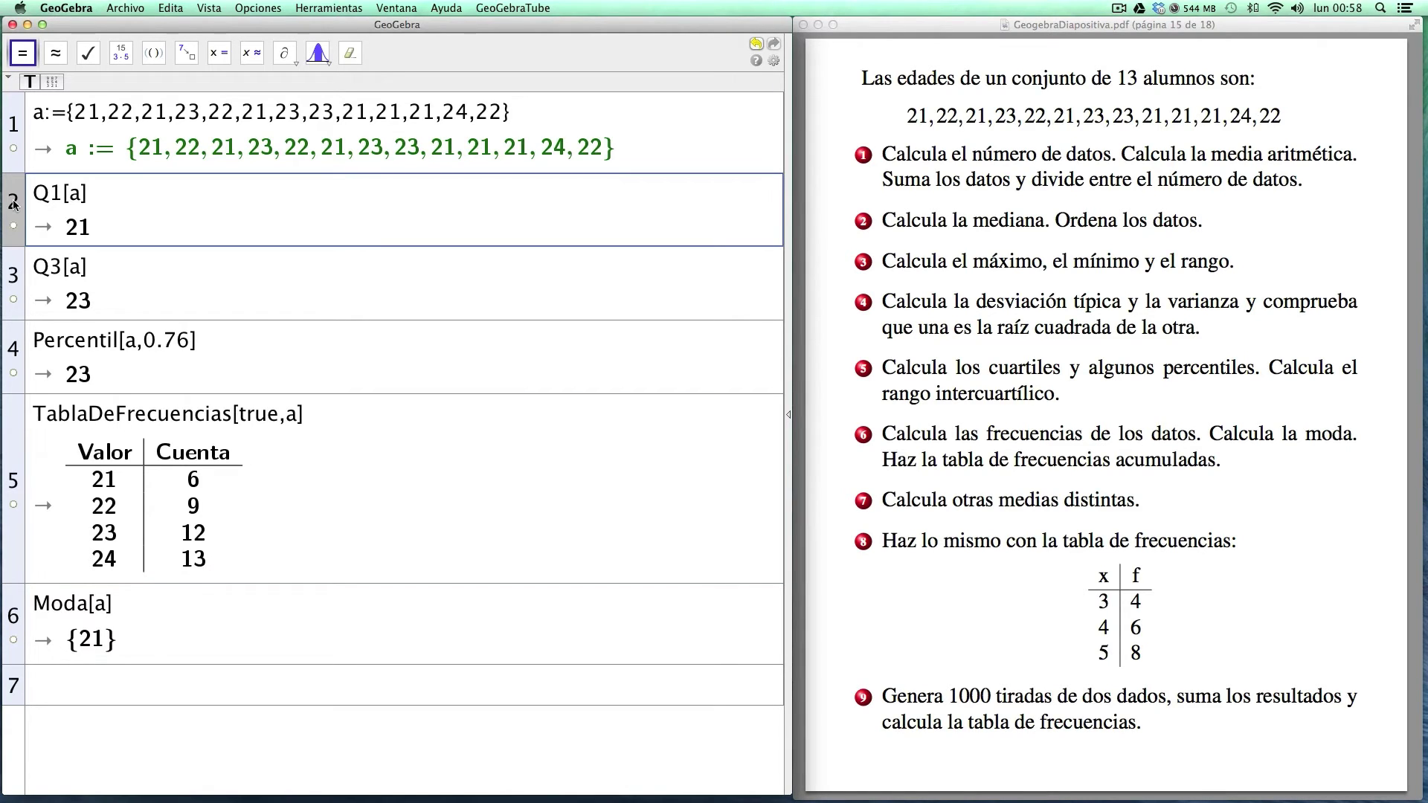
{"action": "left_click", "coordinate": [12, 591], "text": "shift"}
{"action": "key", "text": "Delete"}
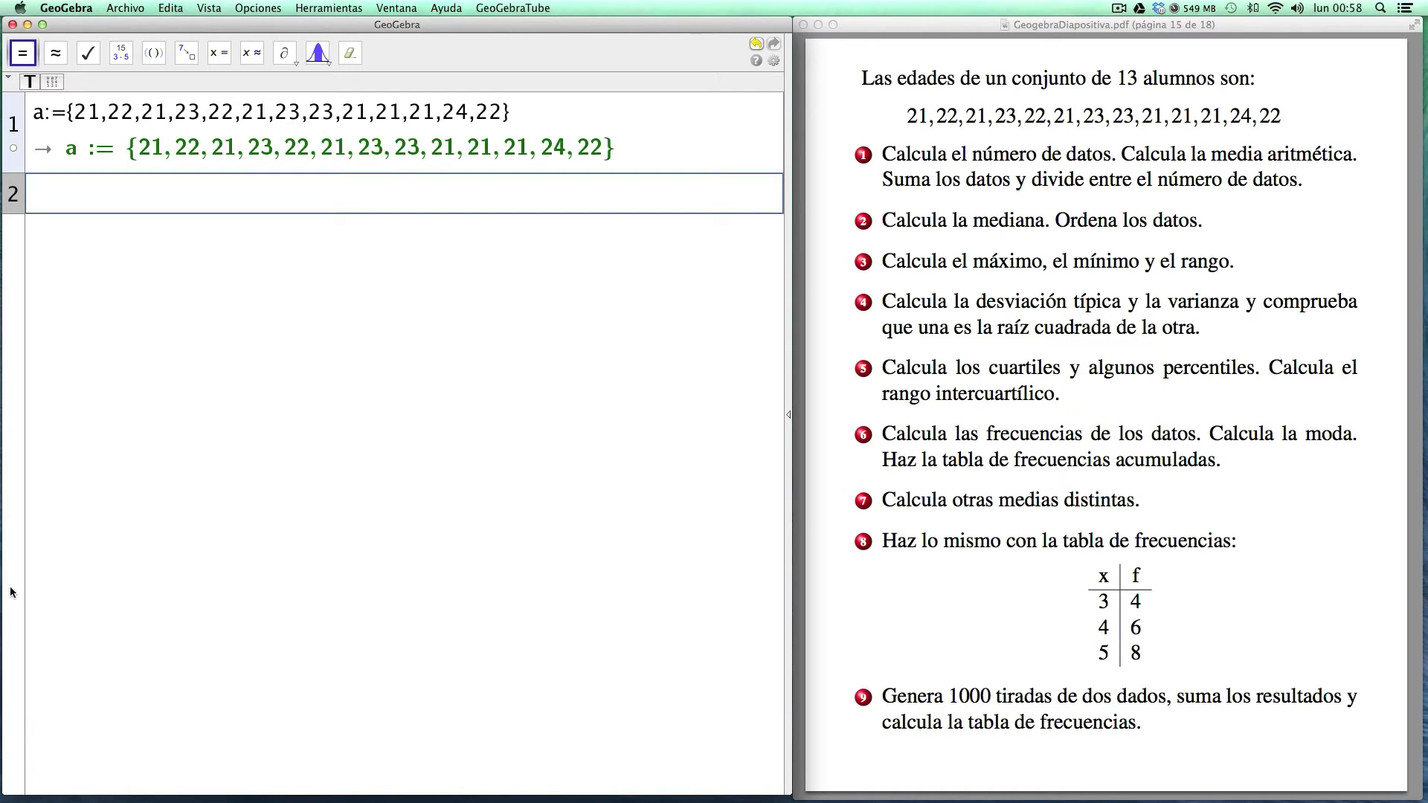
- Compute the harmonic mean of the age list with MediaArmónica[a]
{"action": "left_click", "coordinate": [47, 186]}
{"action": "type", "text": "MediaArmó"}
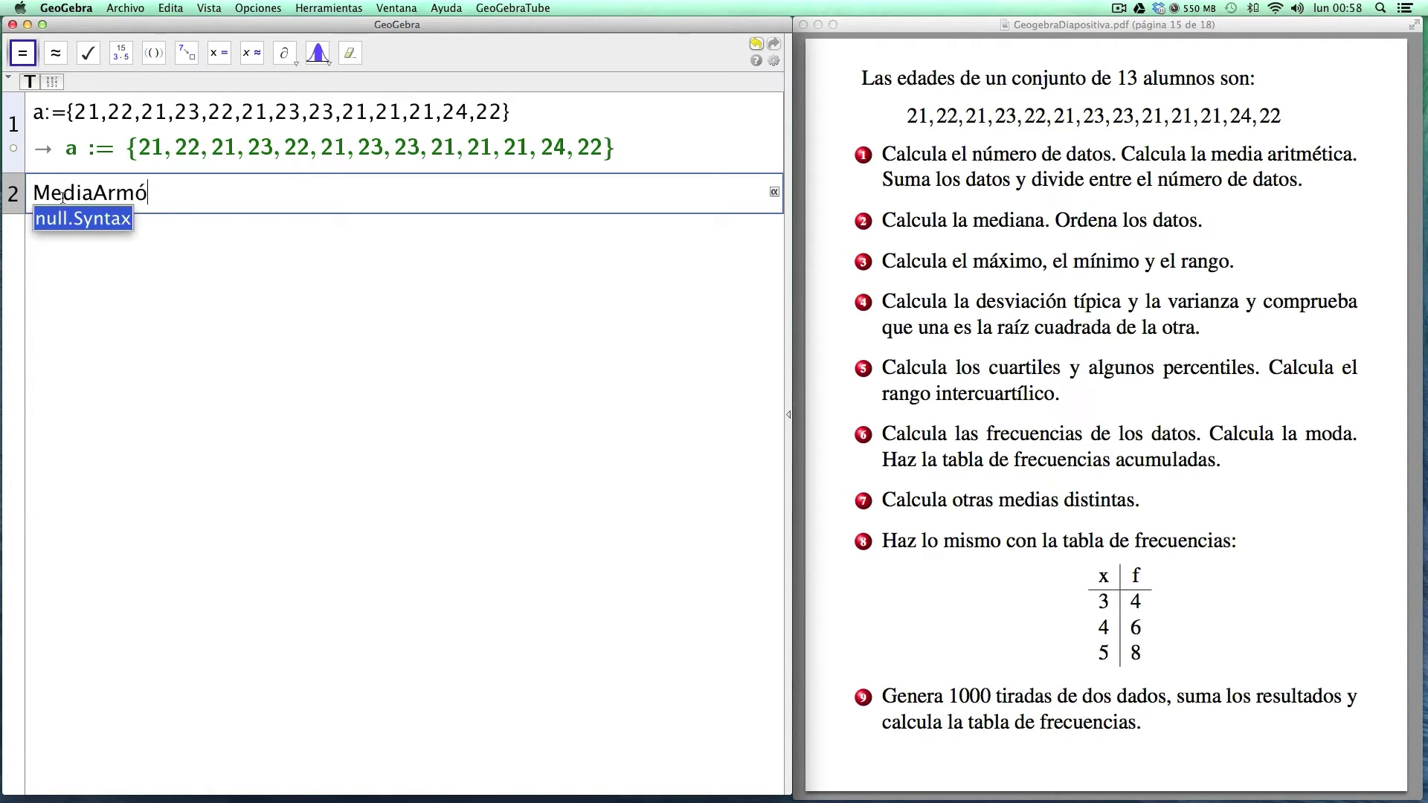
{"action": "type", "text": "nica["}
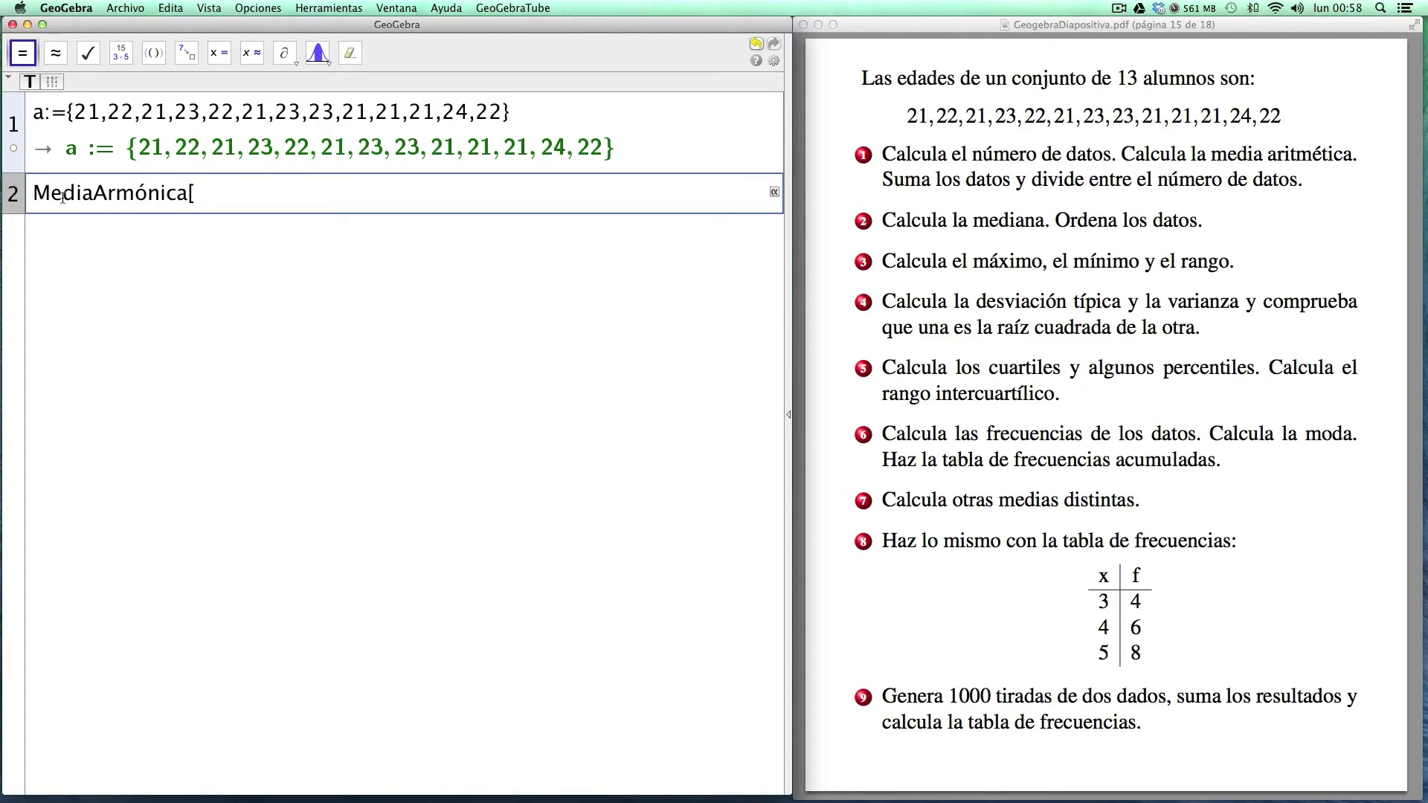
{"action": "type", "text": "a]"}
{"action": "key", "text": "Return"}
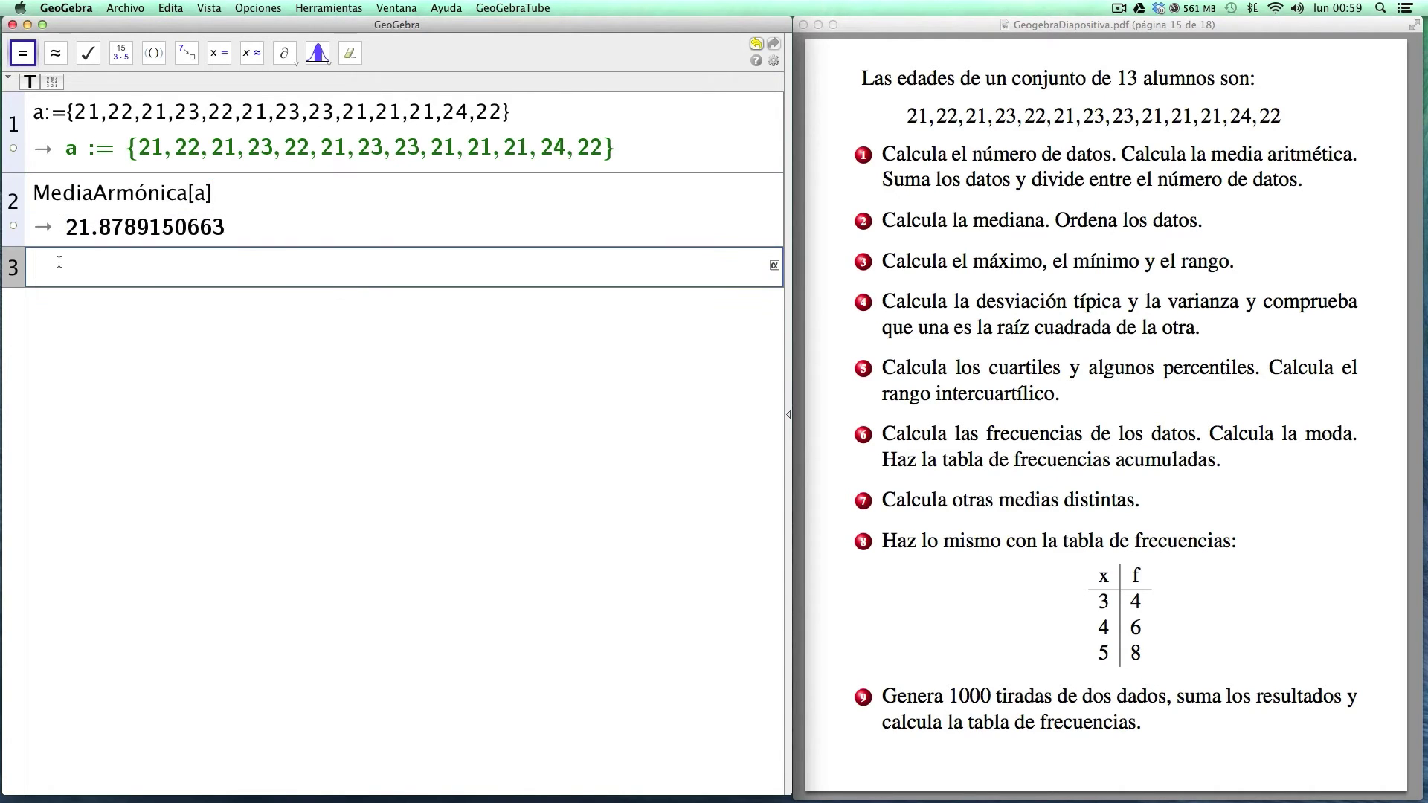
- Compute the quadratic mean of the age list with MediaCuadrática[a]
{"action": "type", "text": "MediaCuadr"}
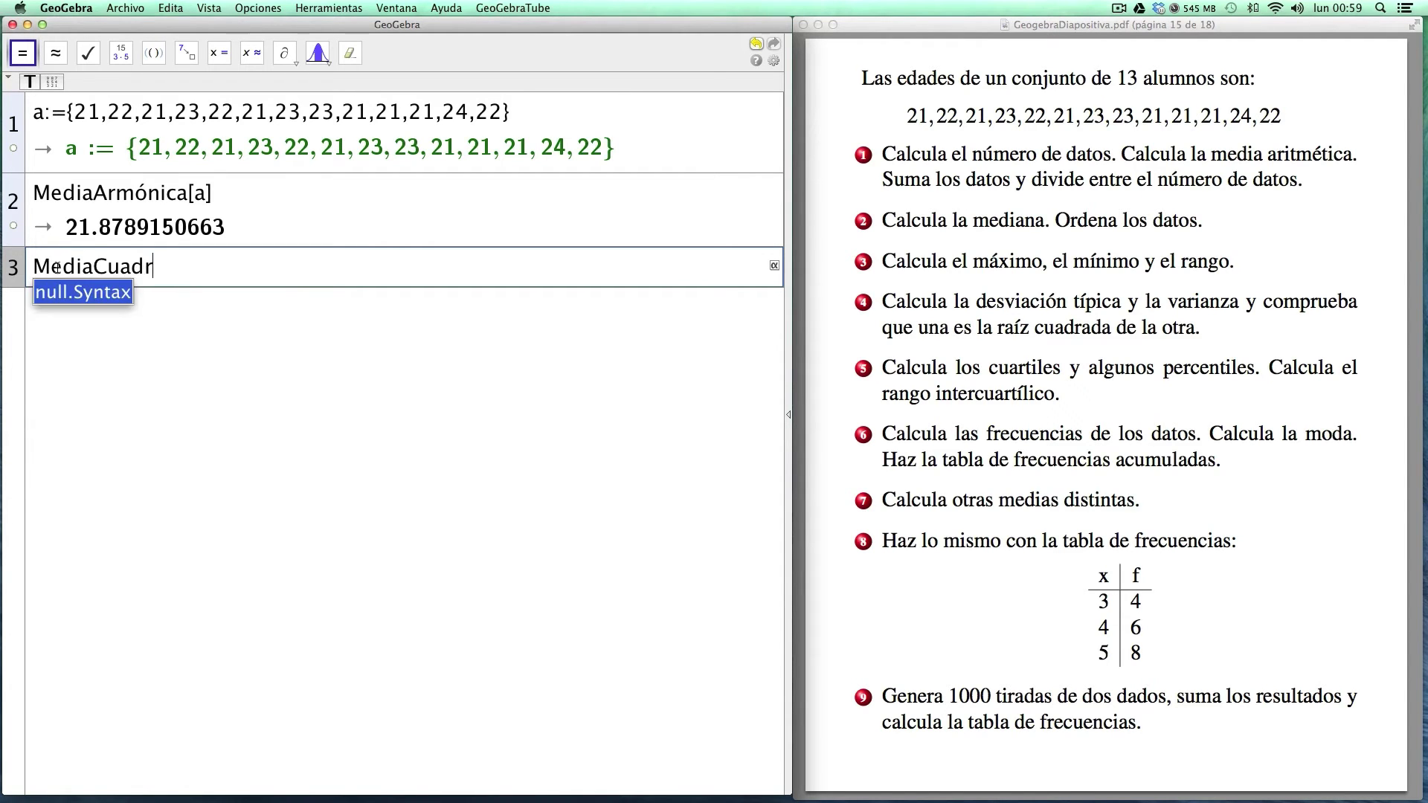
{"action": "type", "text": "ática["}
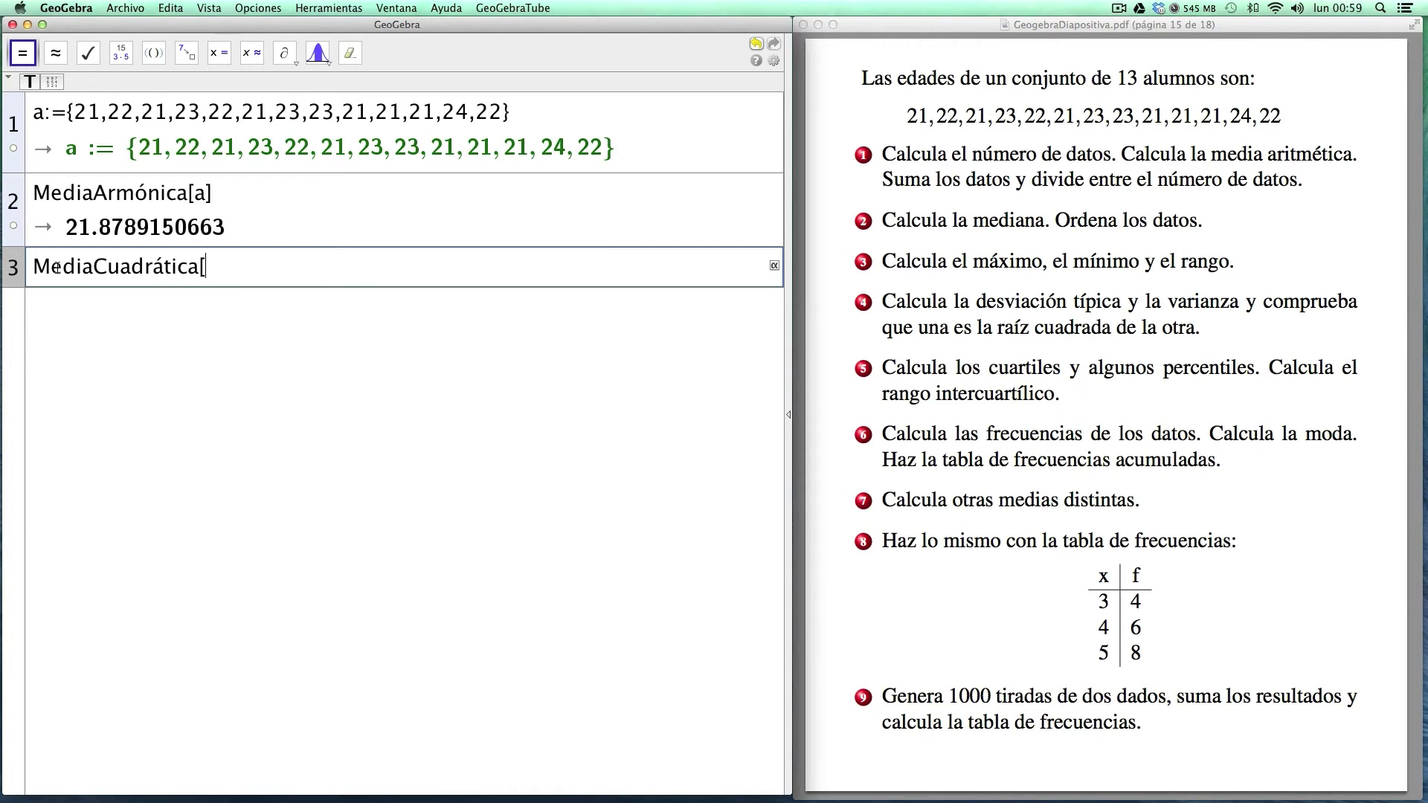
{"action": "type", "text": "a]"}
{"action": "key", "text": "Return"}
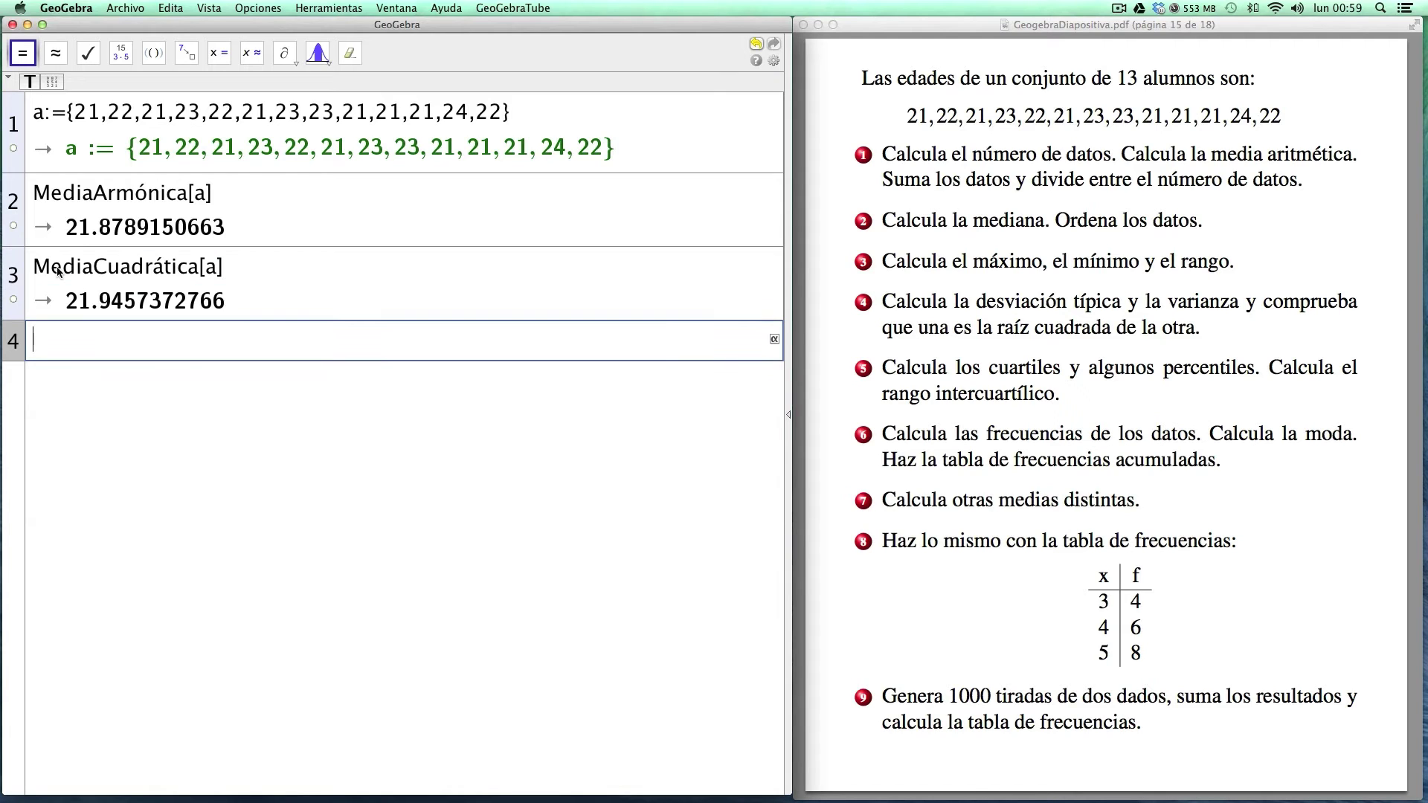
- Compute the geometric mean of the age list with MediaGeométrica[a]
{"action": "type", "text": "MediaA"}
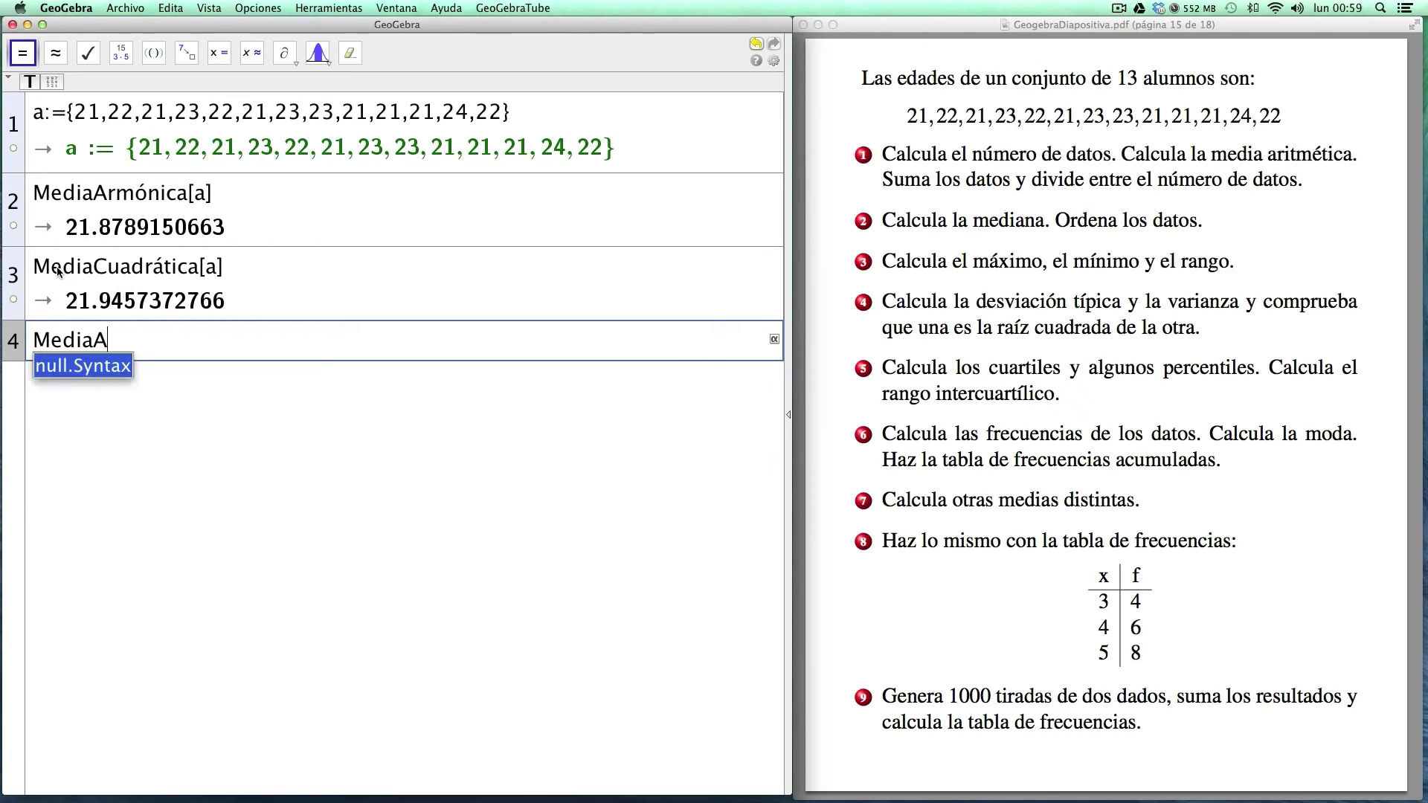
{"action": "key", "text": "BackSpace"}
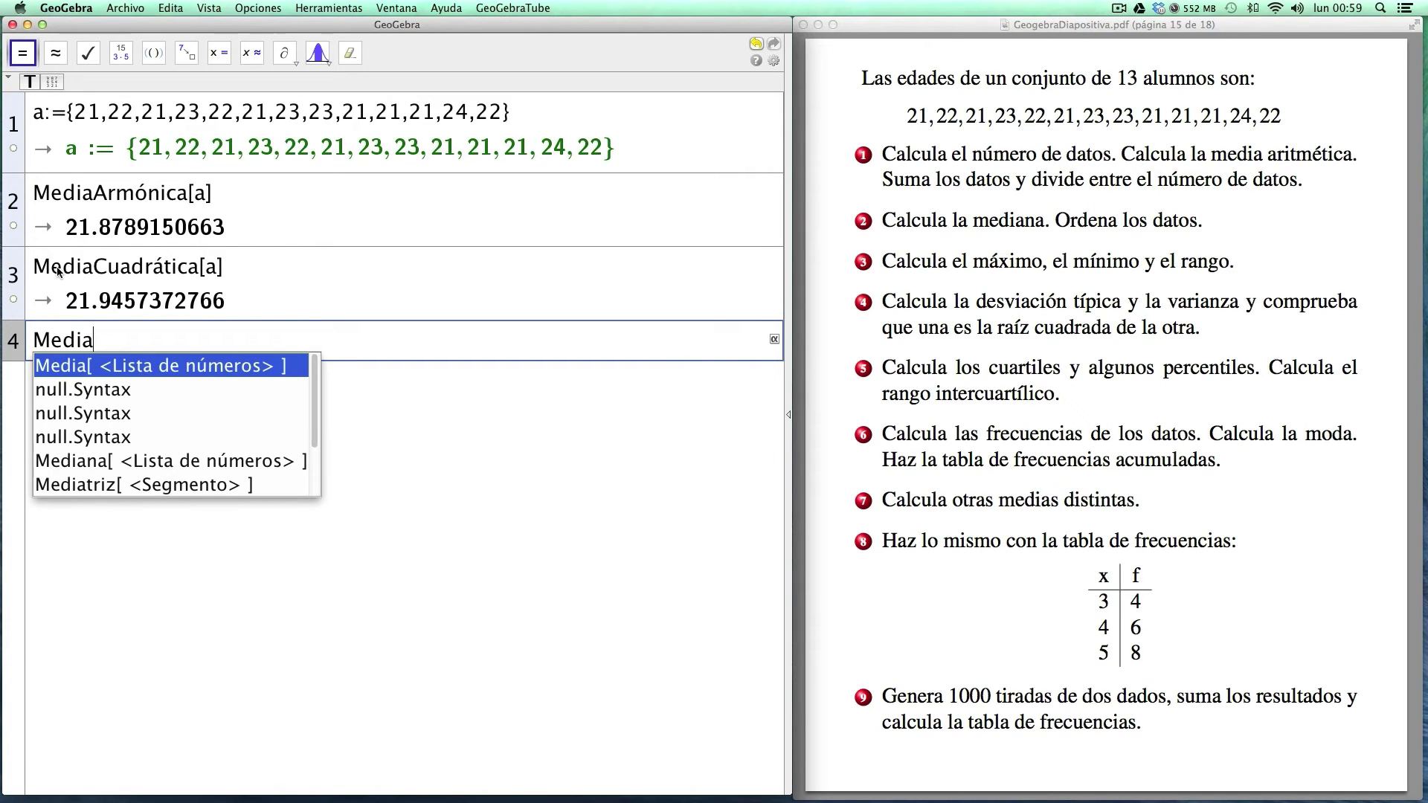
{"action": "type", "text": "Ge"}
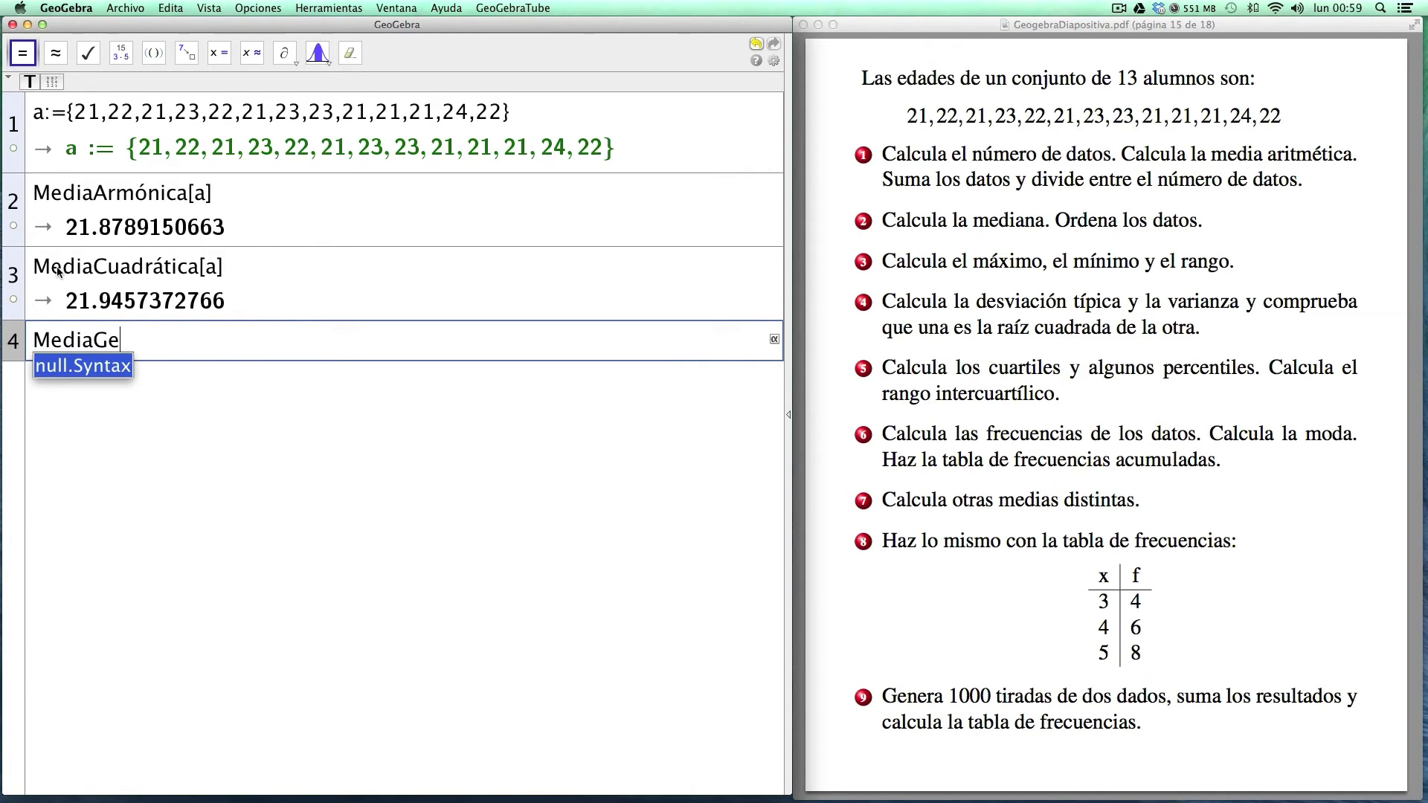
{"action": "type", "text": "ométrica[a]"}
{"action": "key", "text": "Return"}
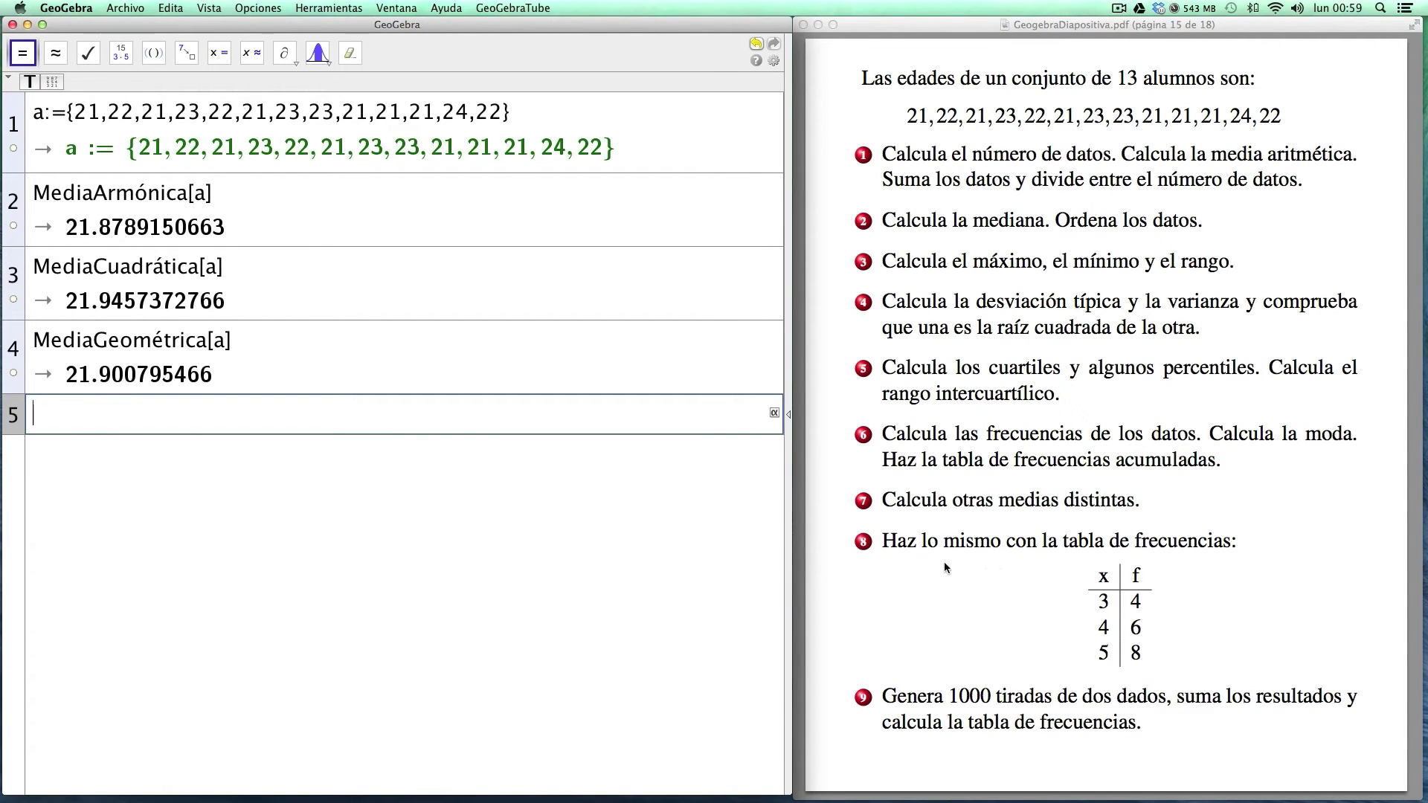
- Compute the mean of the exercise's x/f frequency table with Media[{3,4,5},{4,6,8}]
{"action": "type", "text": "Media"}
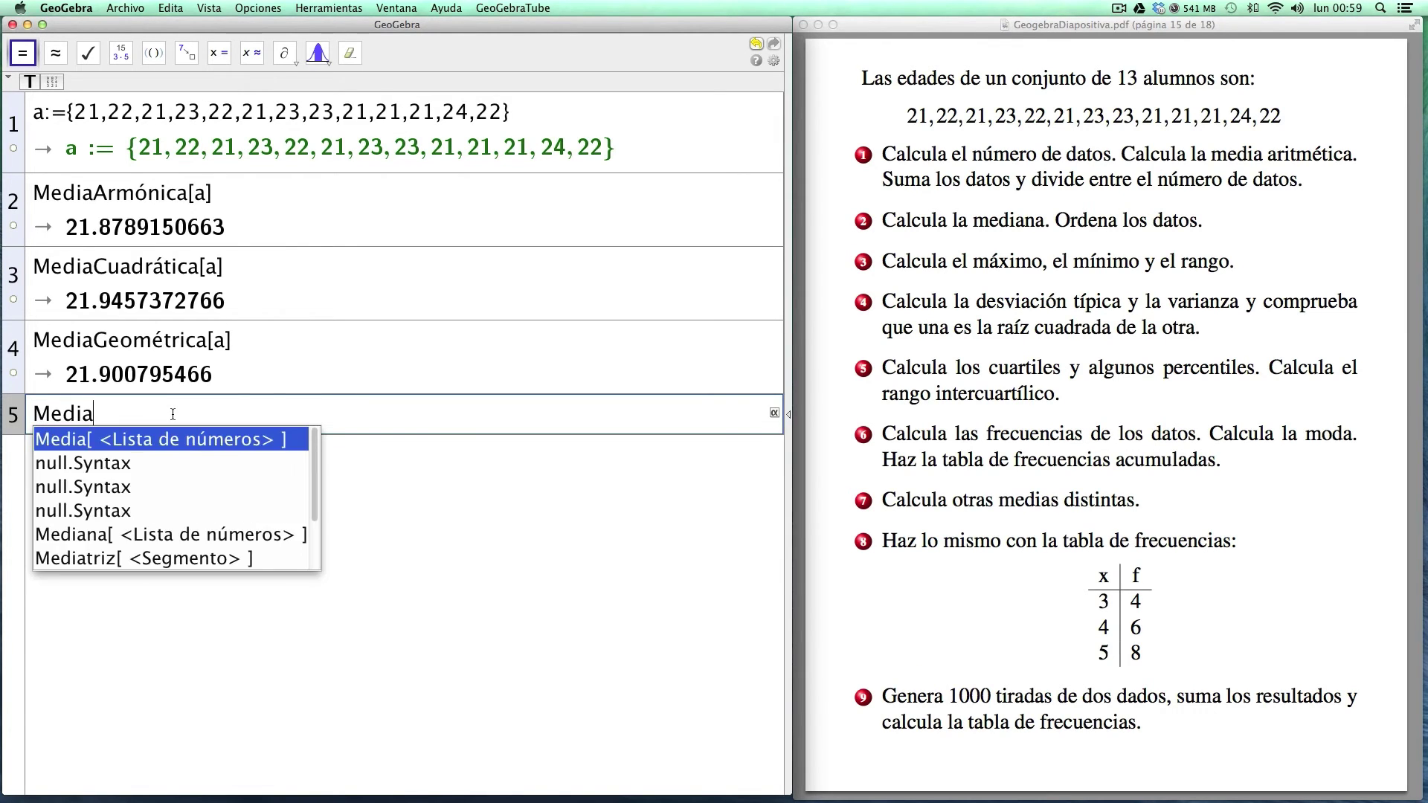
{"action": "type", "text": "["}
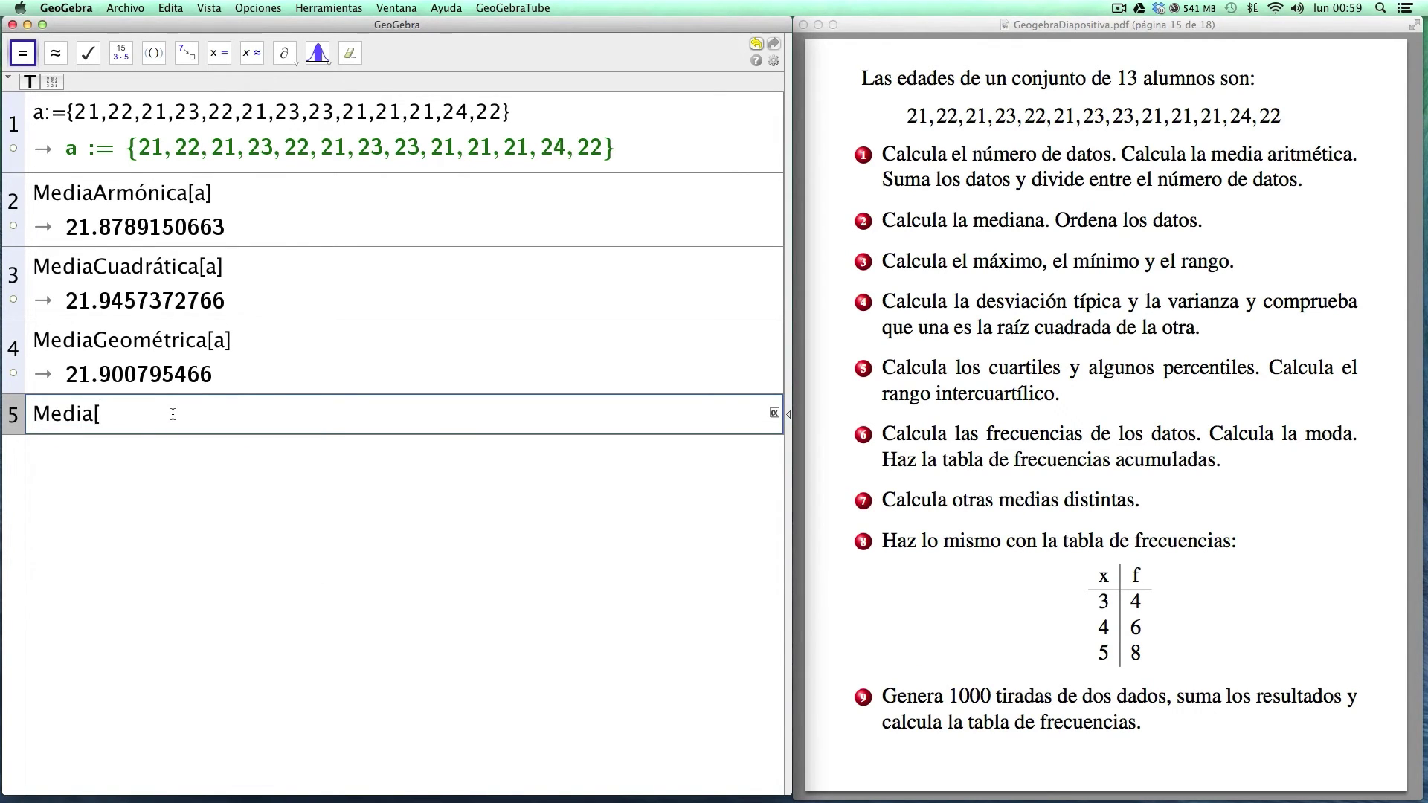
{"action": "type", "text": "{3,4,5},{4,6,"}
{"action": "key", "text": "Return"}
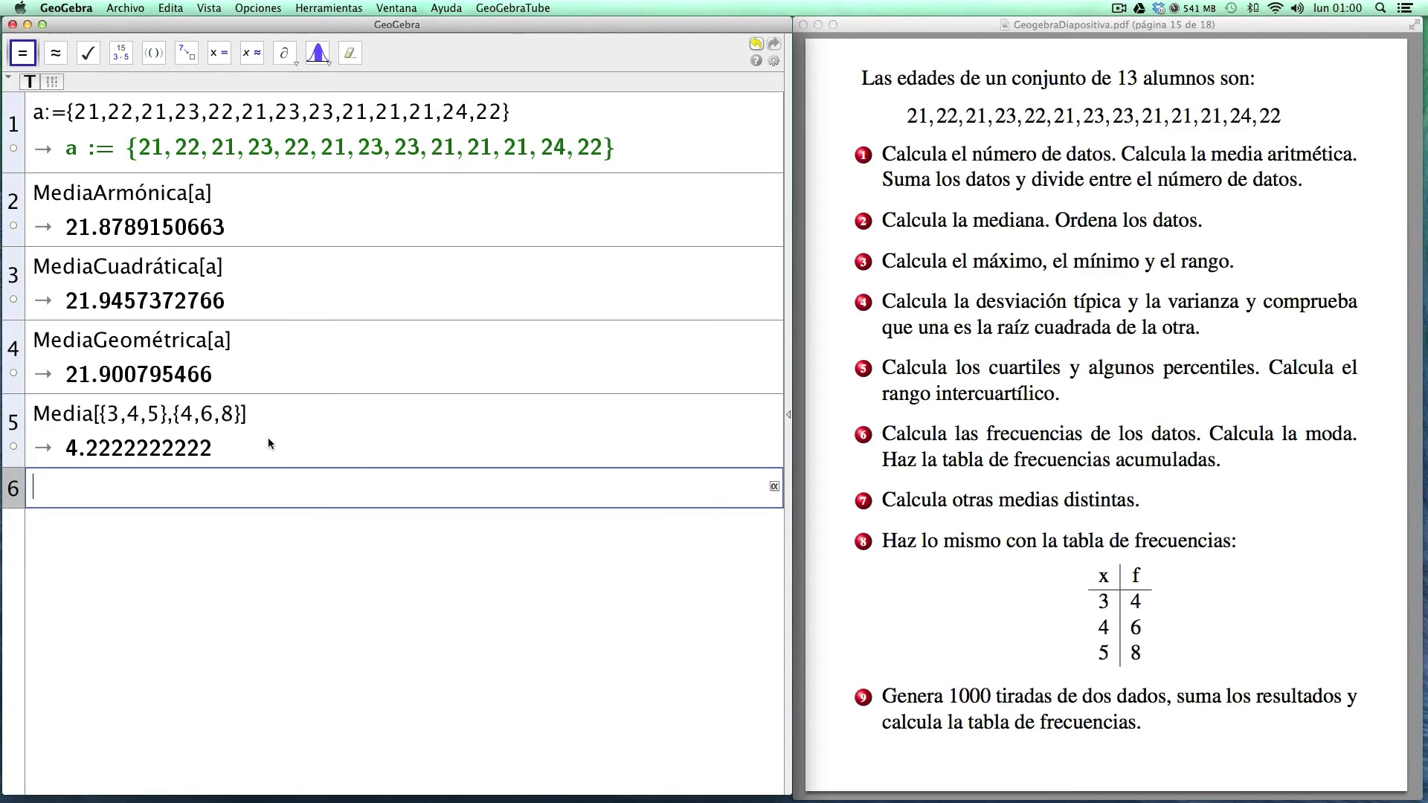
- Change the frequency-table mean entry to DE[{3,4,5},{4,6,8}] and evaluate the standard deviation
{"action": "left_click", "coordinate": [92, 416]}
{"action": "left_click_drag", "start_coordinate": [93, 413], "coordinate": [35, 414]}
{"action": "type", "text": "DE"}
{"action": "key", "text": "Escape"}
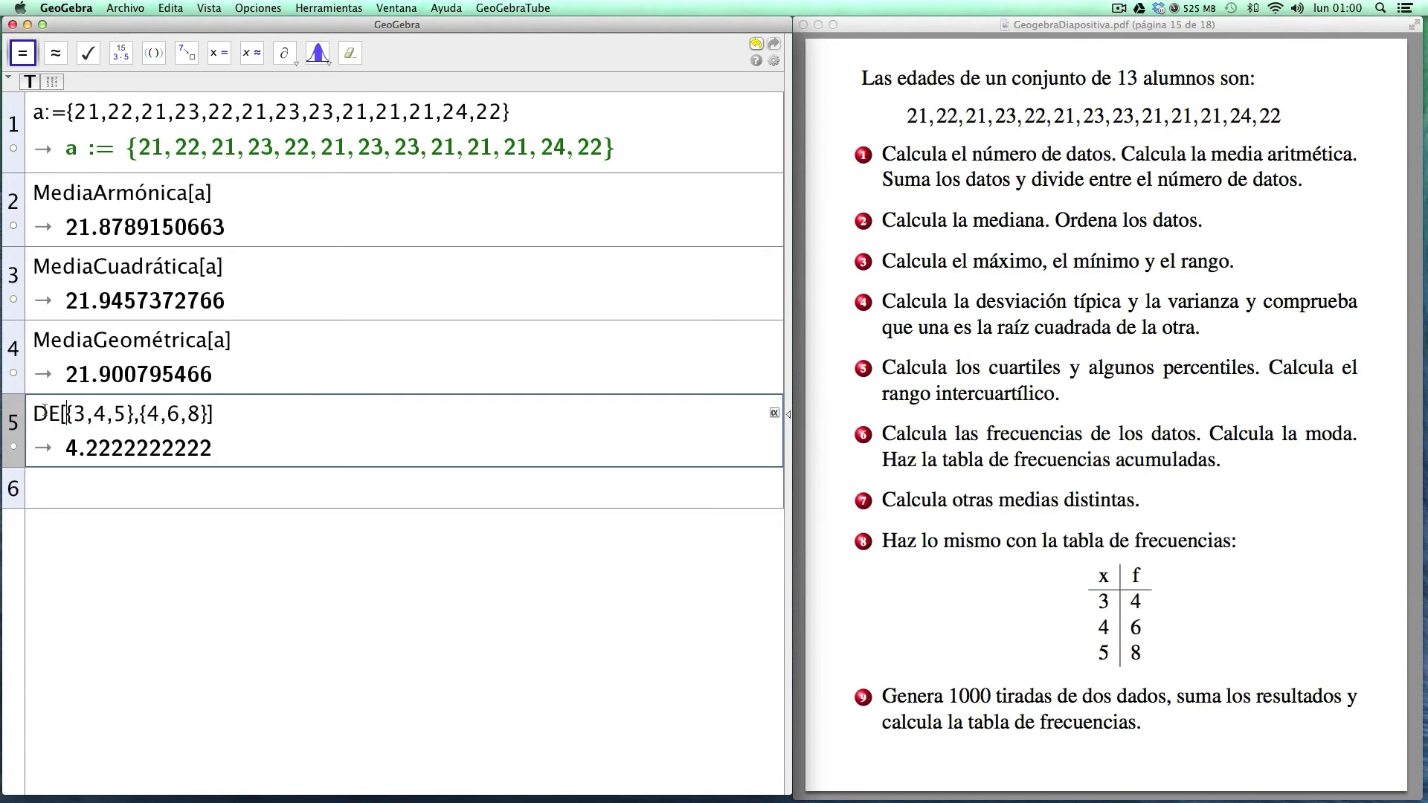
{"action": "key", "text": "Return"}
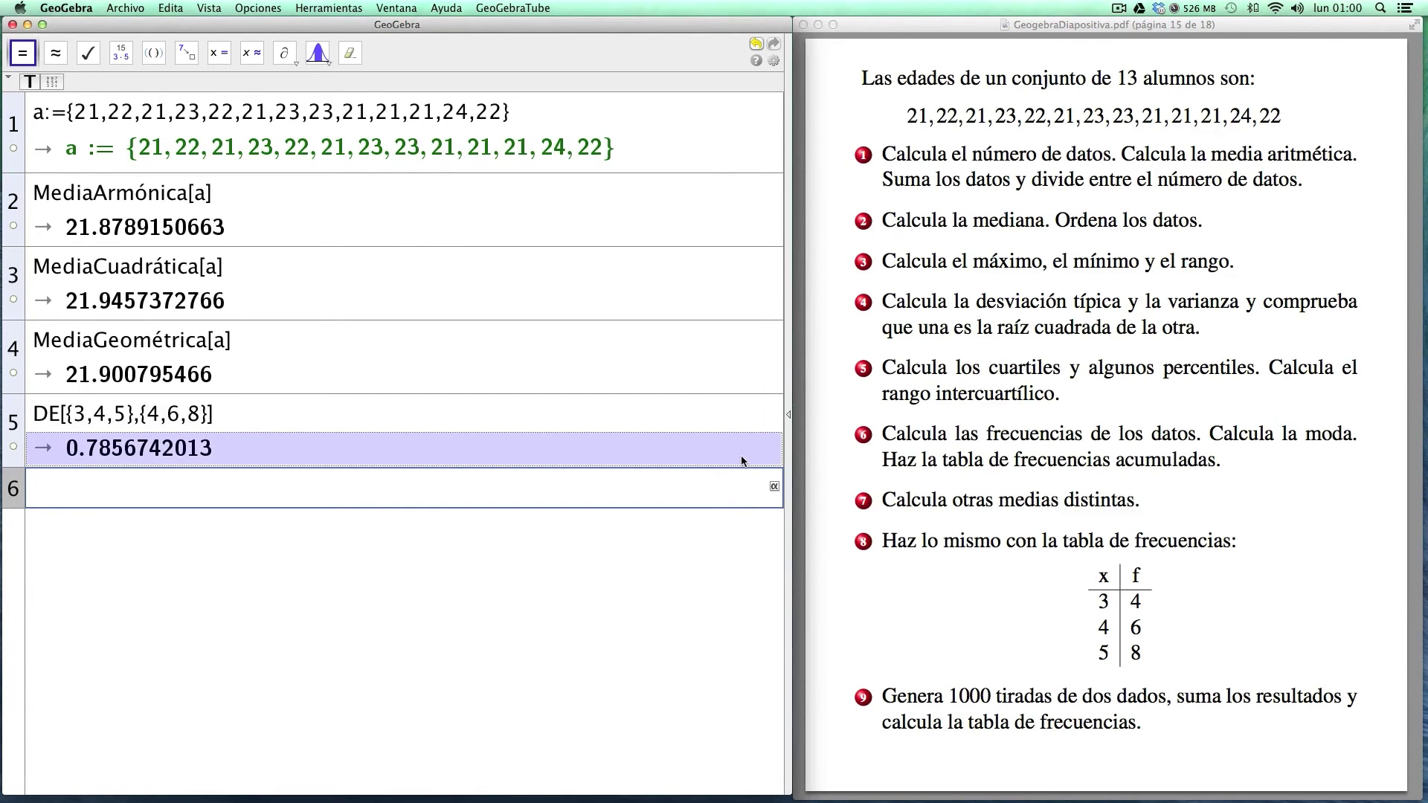
- Delete all the CAS rows, including the age list definition, to start from an empty sheet
{"action": "left_click", "coordinate": [62, 214]}
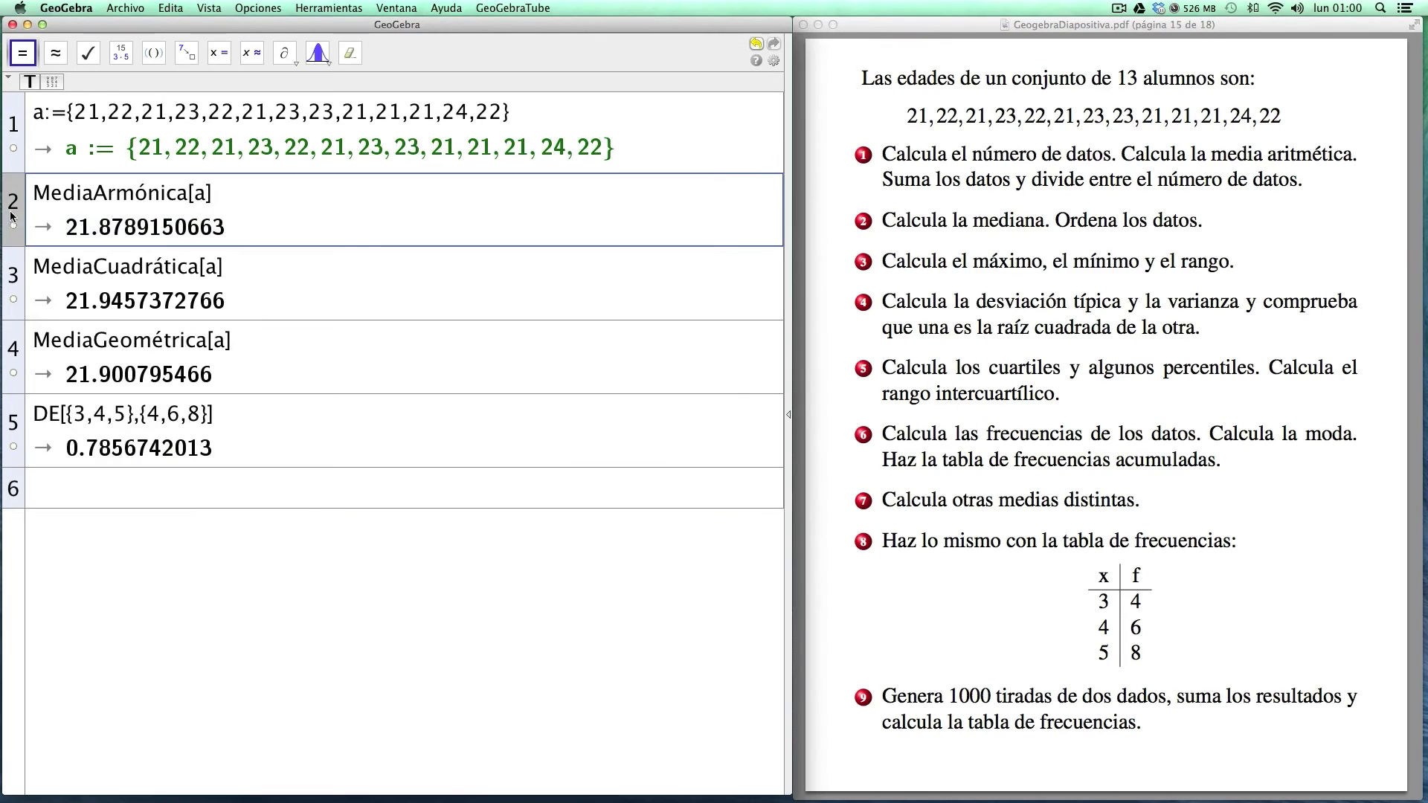
{"action": "left_click", "coordinate": [11, 134]}
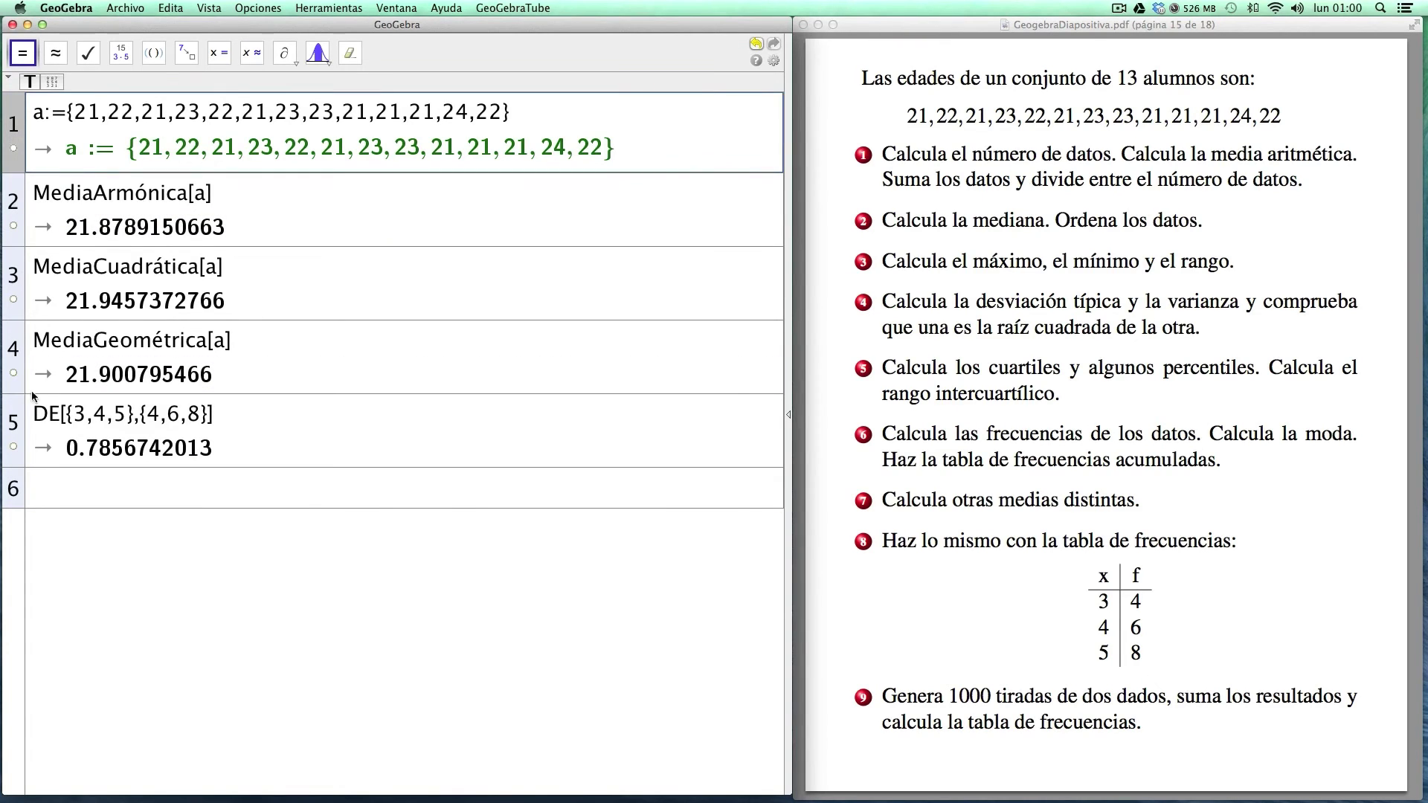
{"action": "left_click", "coordinate": [17, 427], "text": "shift"}
{"action": "key", "text": "Delete"}
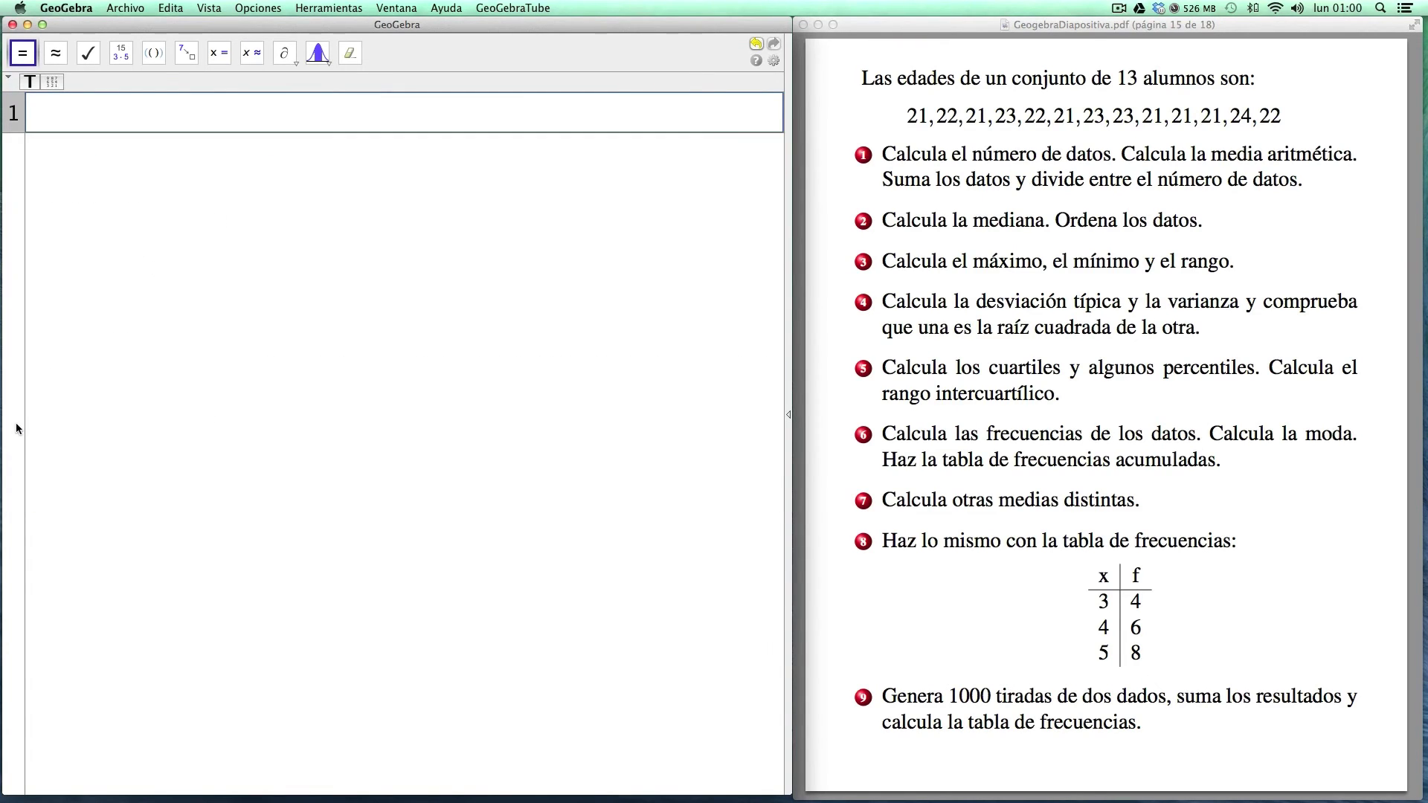
- Simulate one die roll by generating a random integer with AleatorioEntre[1,6]
{"action": "left_click", "coordinate": [55, 110]}
{"action": "type", "text": "al"}
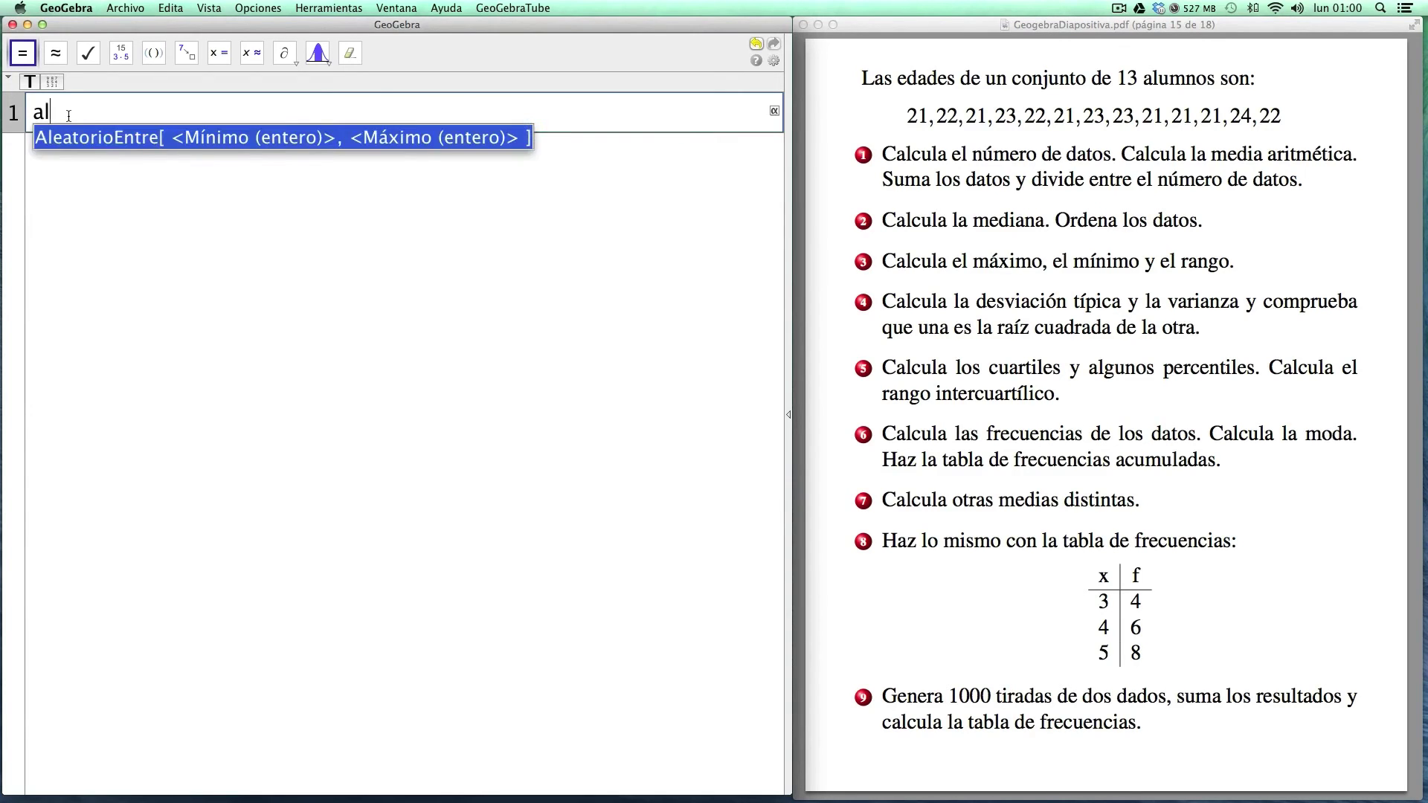
{"action": "key", "text": "Return"}
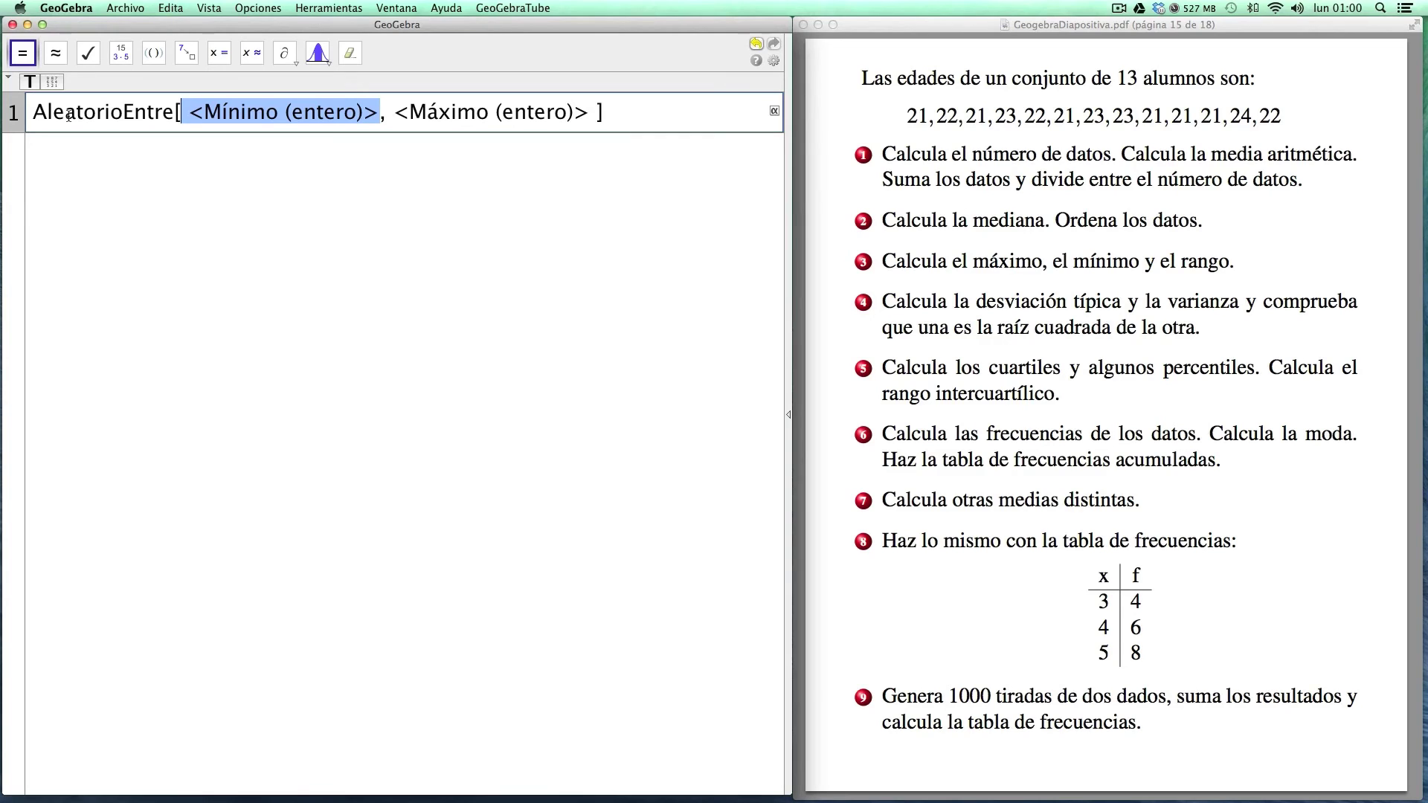
{"action": "type", "text": "1"}
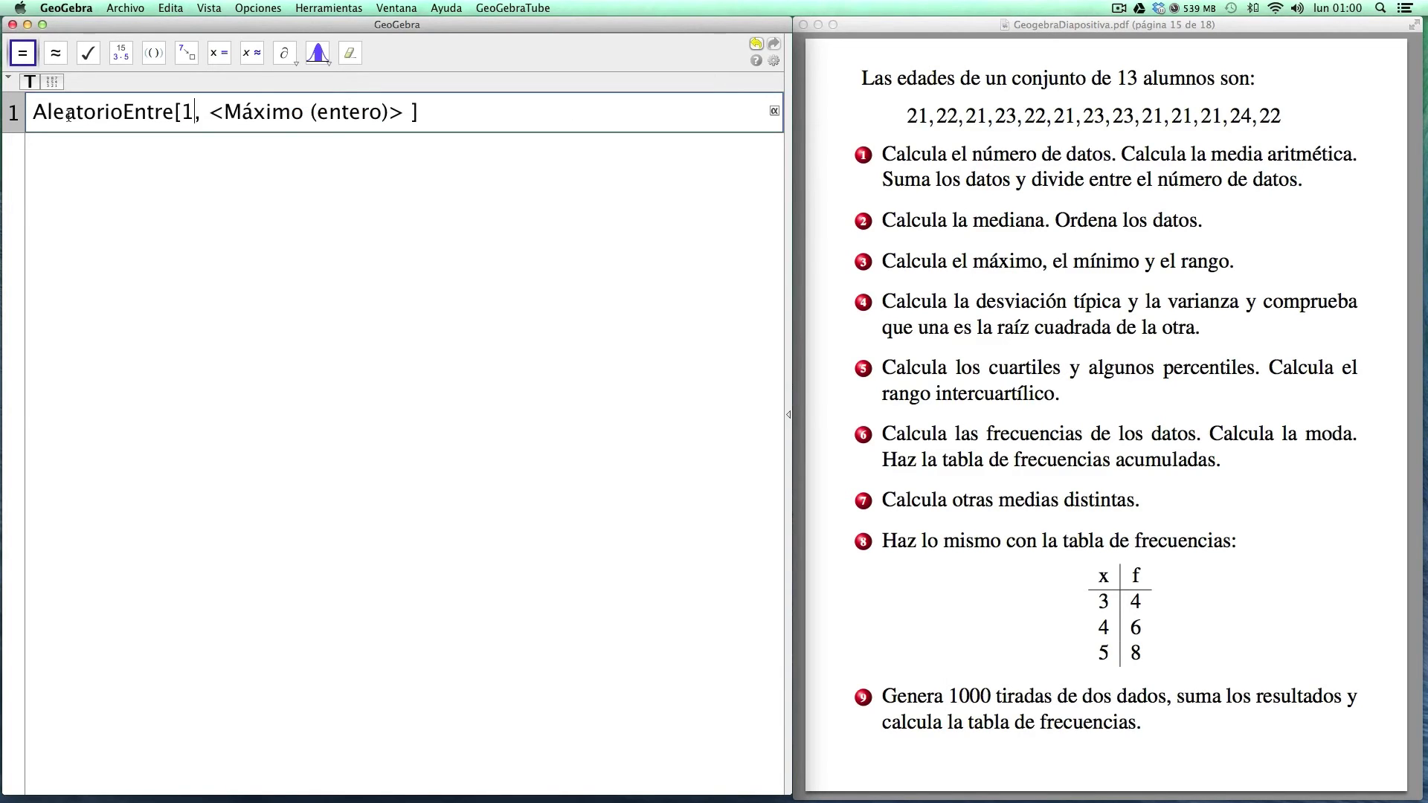
{"action": "key", "text": "Tab"}
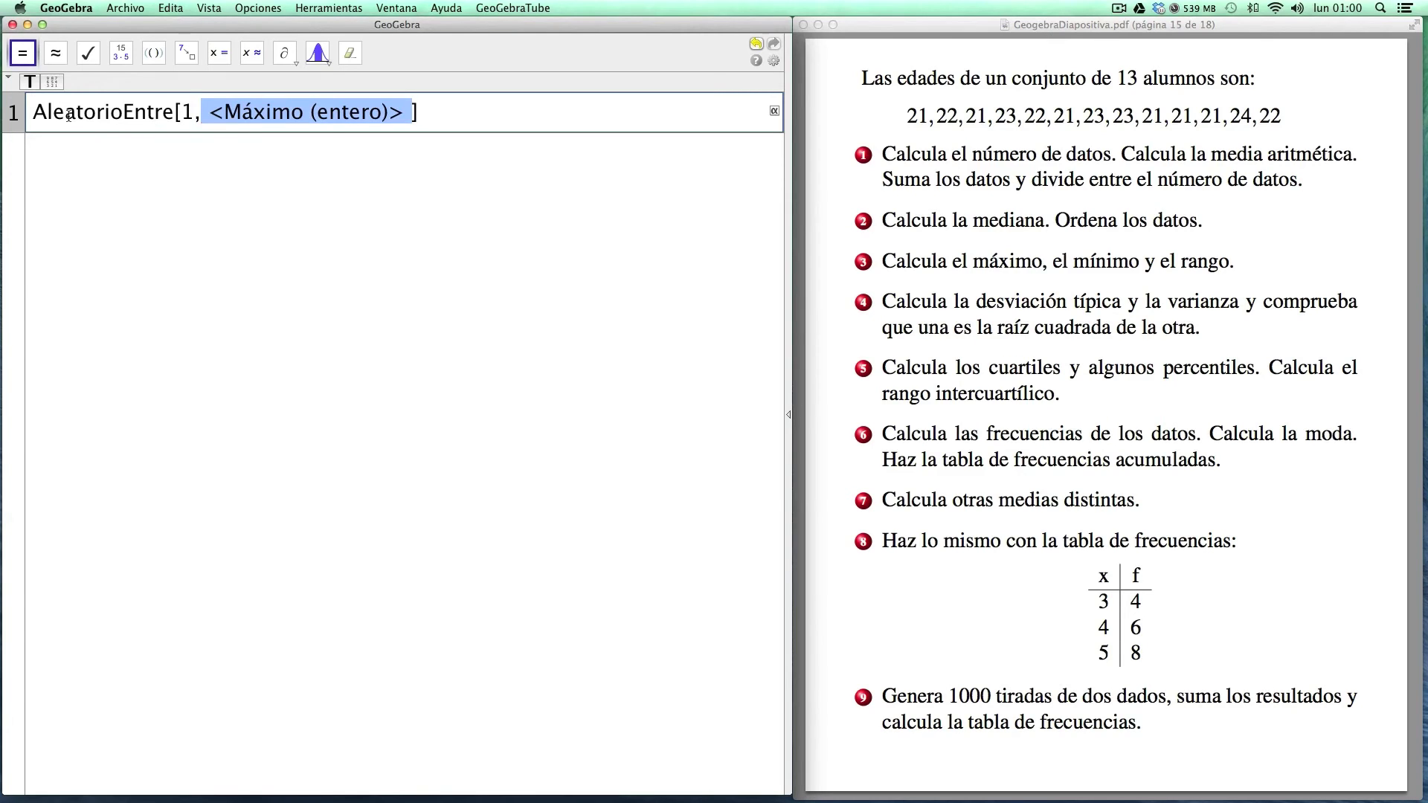
{"action": "type", "text": "6"}
{"action": "key", "text": "Return"}
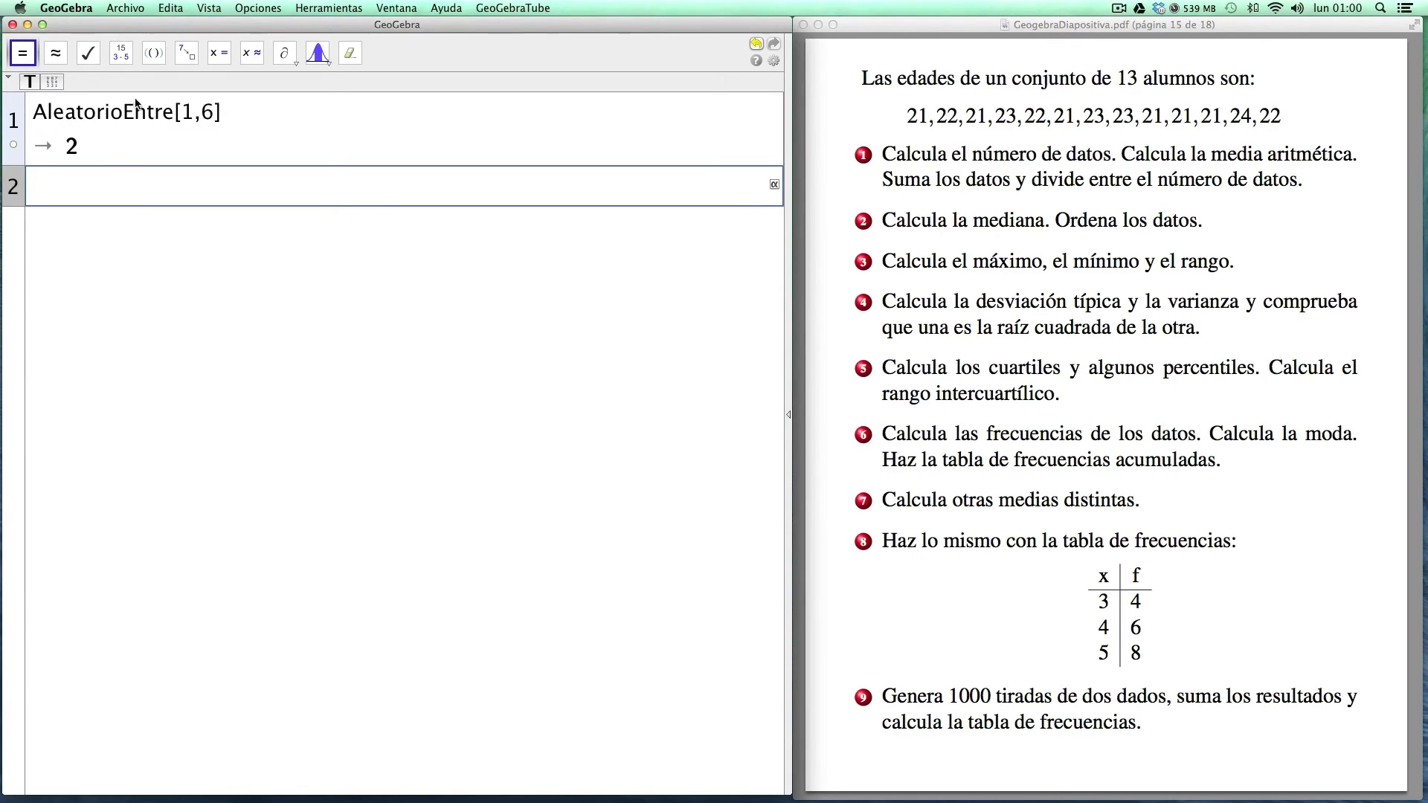
- Re-evaluate the AleatorioEntre[1,6] entry twice to simulate further rolls of the die
{"action": "left_click", "coordinate": [226, 110]}
{"action": "key", "text": "Return"}
{"action": "left_click", "coordinate": [227, 109]}
{"action": "key", "text": "Return"}
- Extend the die-roll entry to Secuencia[AleatorioEntre[1,6],x,1,1000] and evaluate it to generate 1000 rolls
{"action": "left_click", "coordinate": [34, 112]}
{"action": "left_click", "coordinate": [34, 111]}
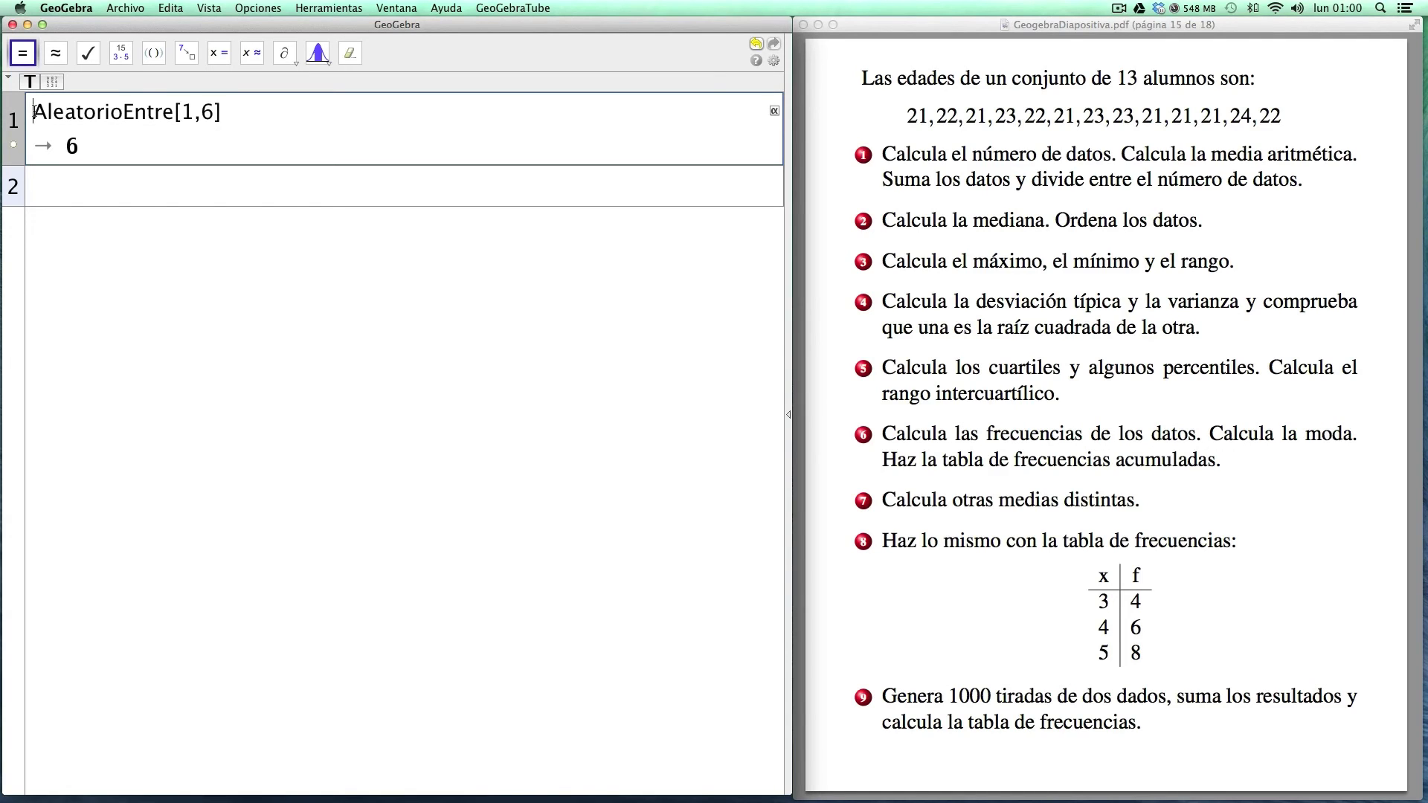
{"action": "type", "text": "secuencia"}
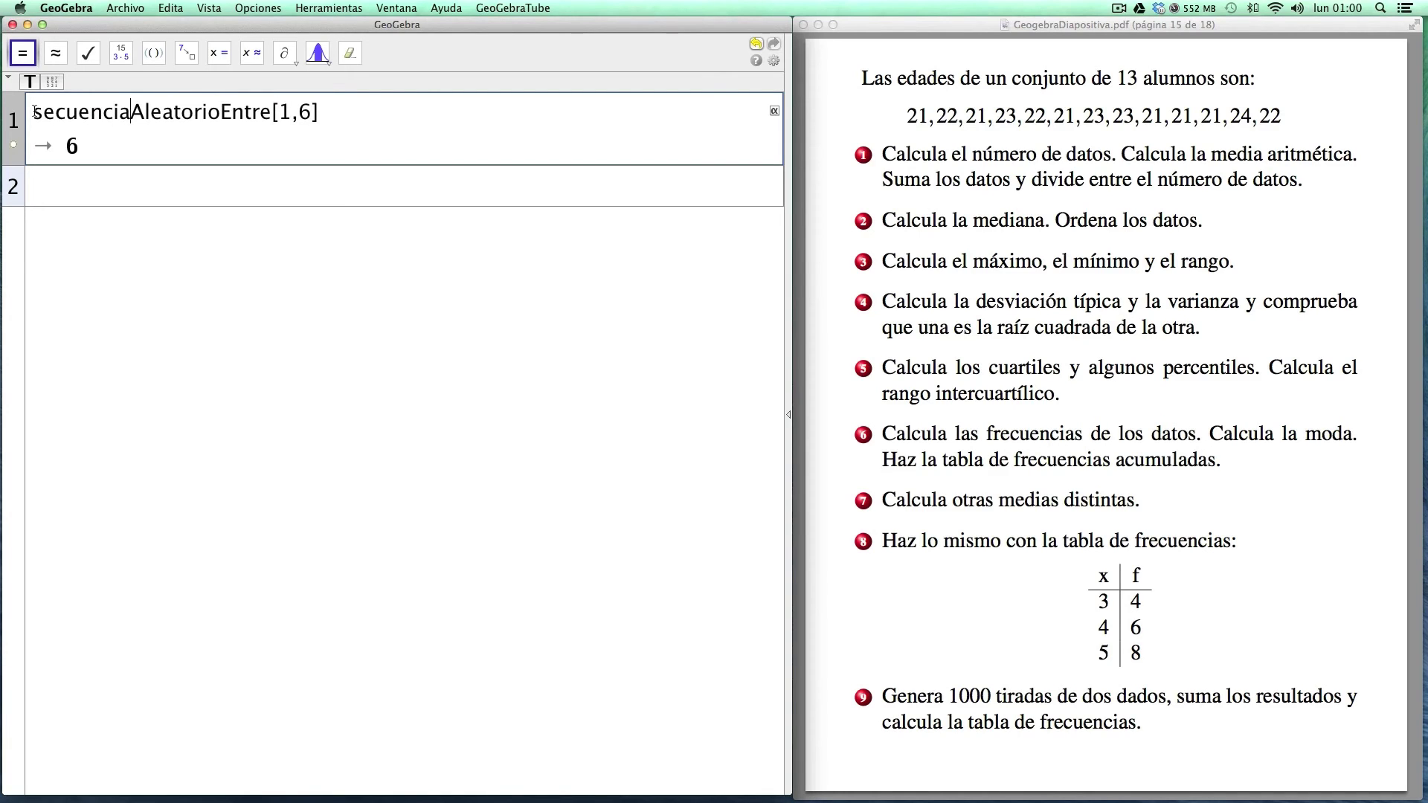
{"action": "type", "text": "["}
{"action": "left_click", "coordinate": [353, 109]}
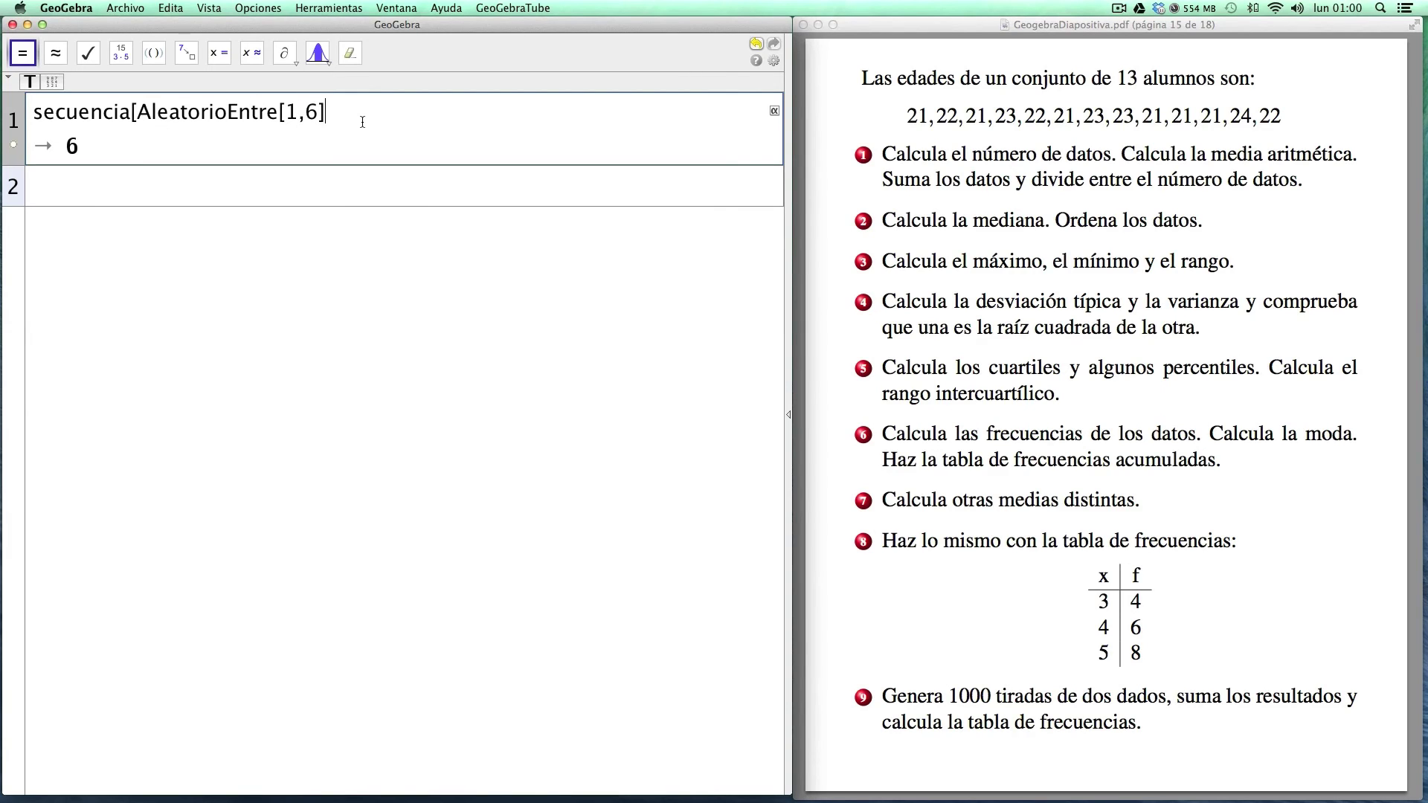
{"action": "type", "text": ","}
{"action": "type", "text": "x,"}
{"action": "type", "text": ",1000]"}
{"action": "key", "text": "Return"}
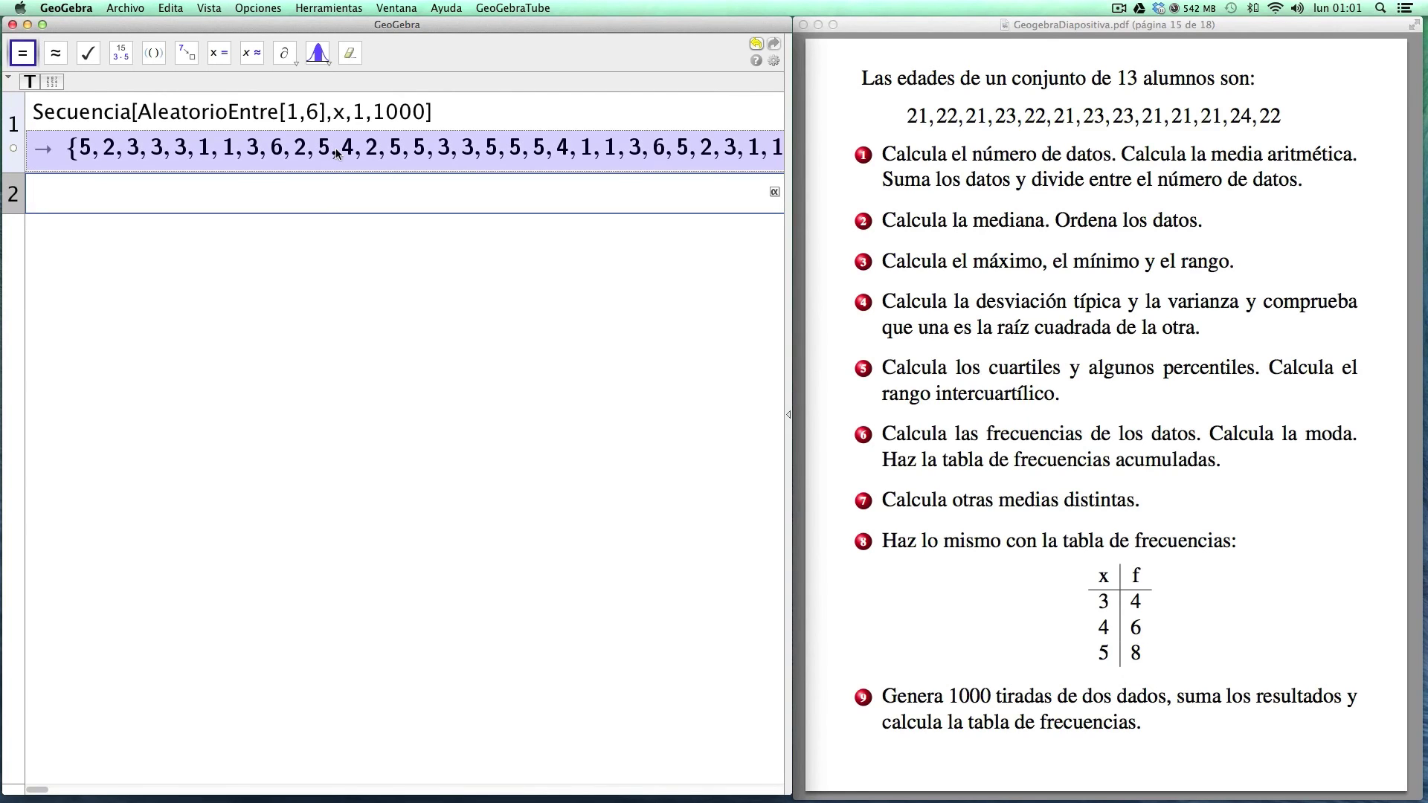
- Assign the sequence of 1000 rolls to the variable a with := and re-evaluate the entry
{"action": "left_click", "coordinate": [34, 113]}
{"action": "type", "text": "a"}
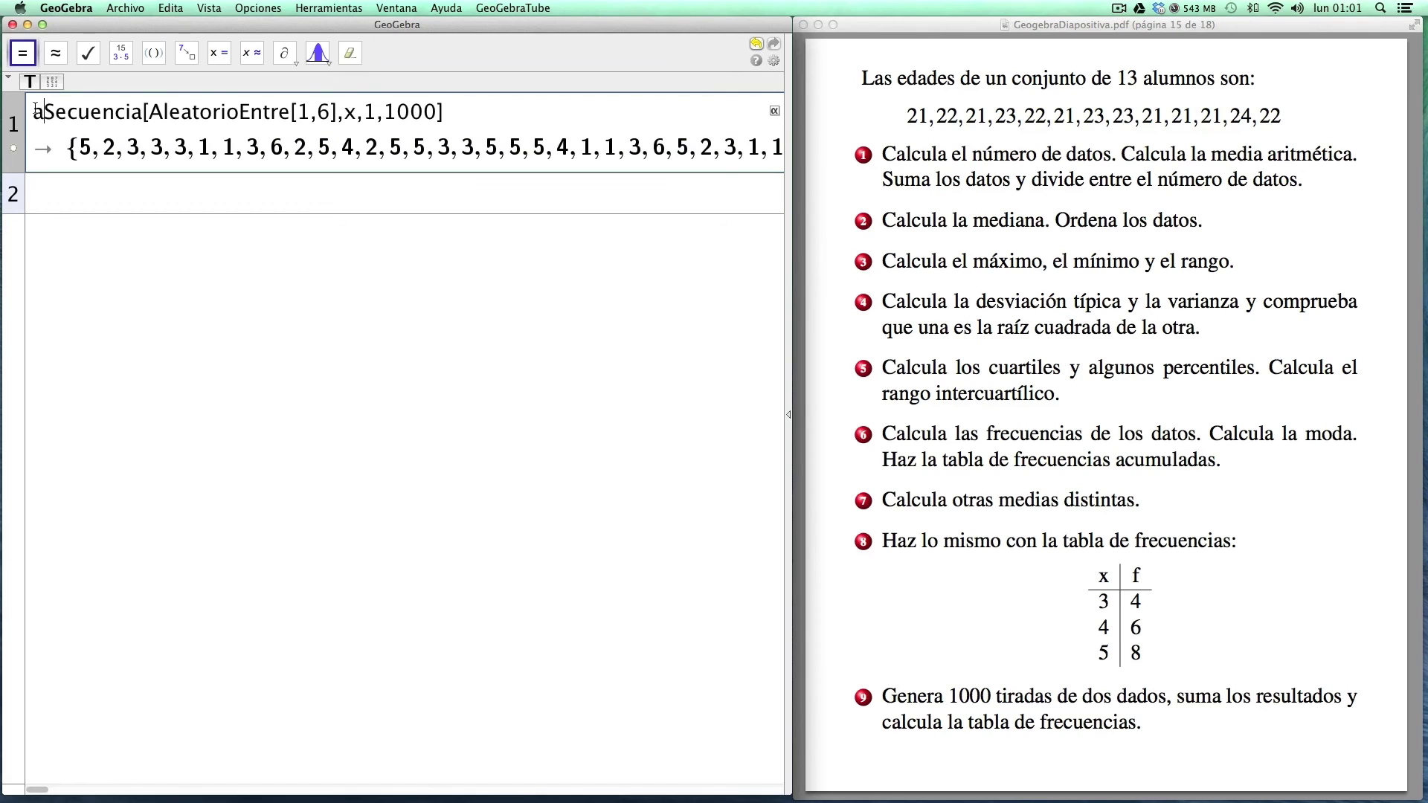
{"action": "type", "text": ":="}
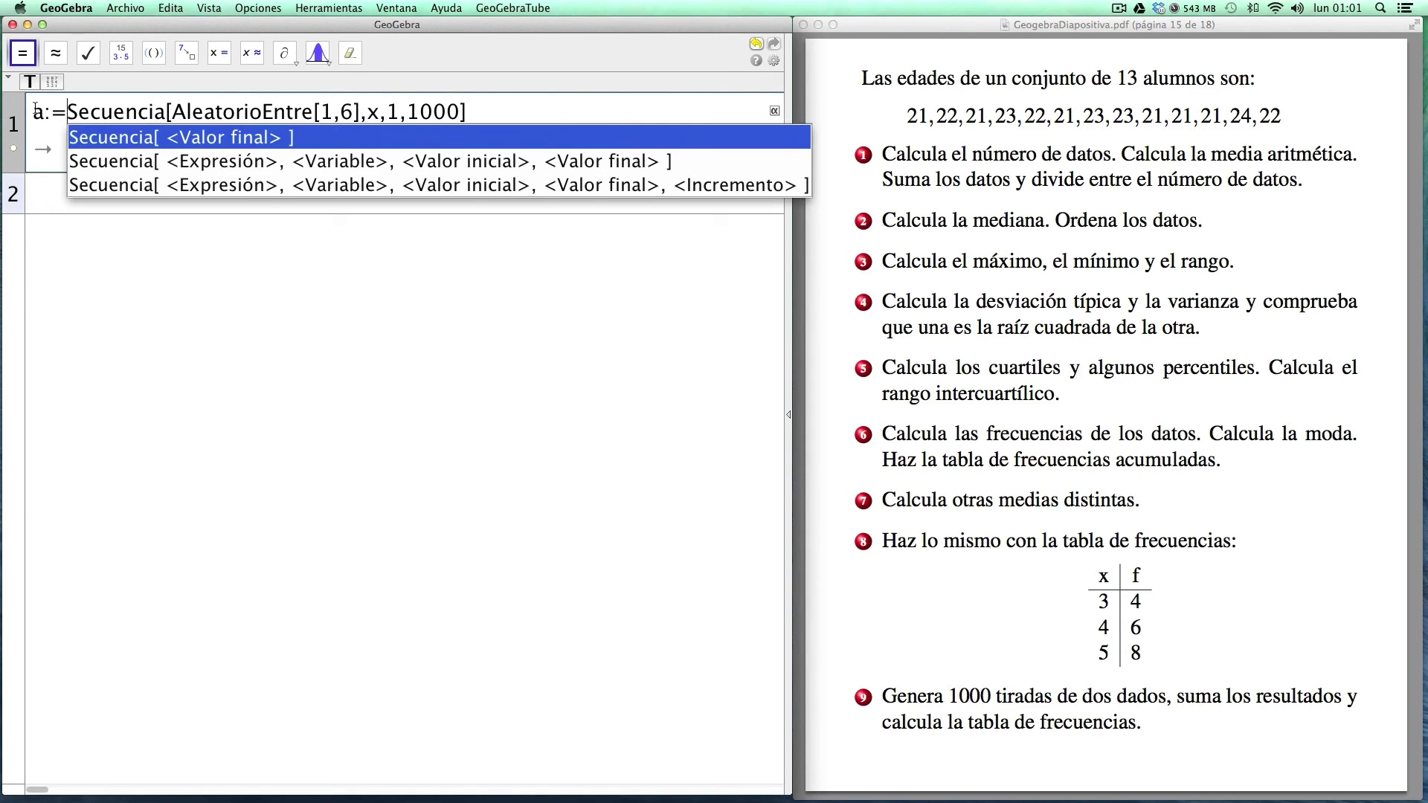
{"action": "key", "text": "Escape"}
{"action": "key", "text": "Return"}
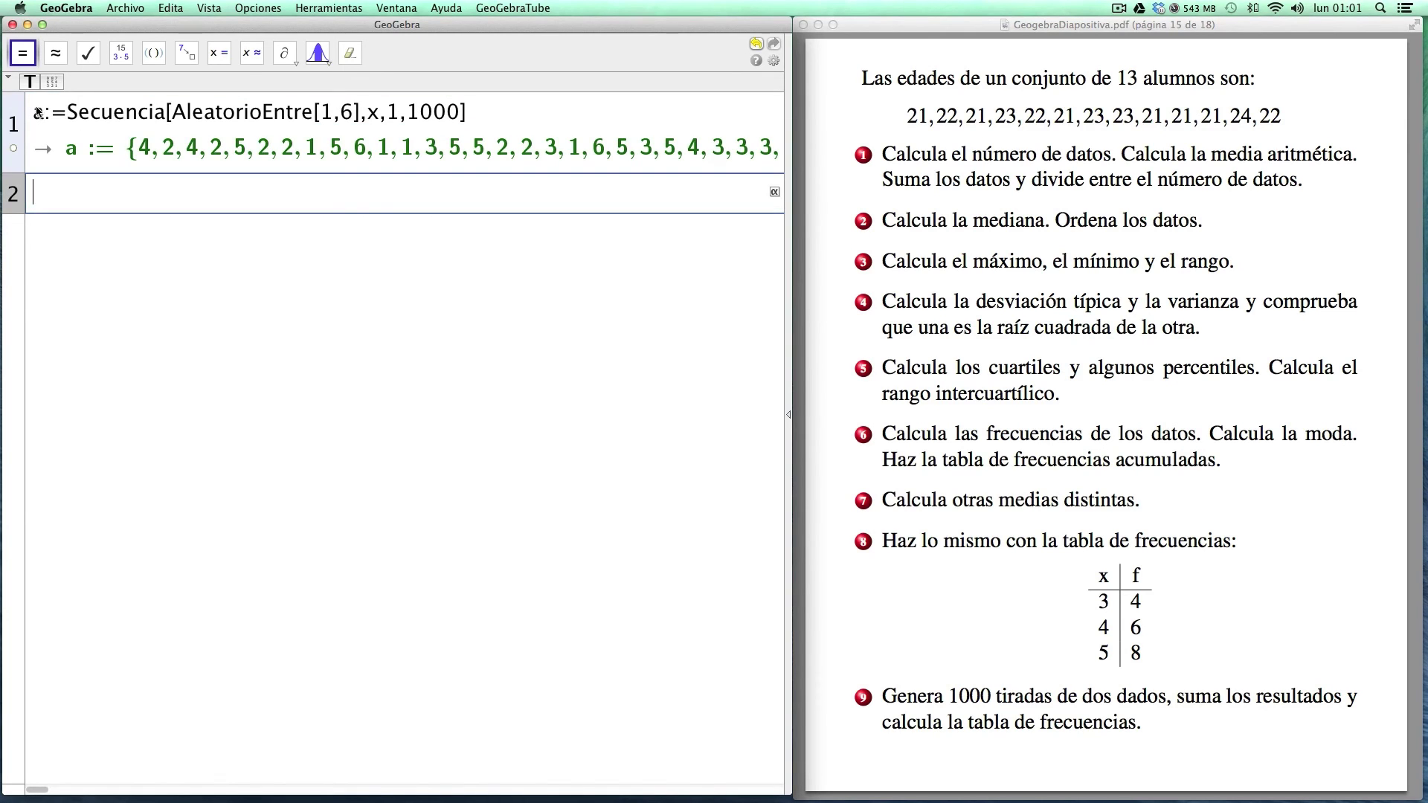
- Copy the definition of a into row 2, rename the copy b, and evaluate it as the second die's 1000 rolls
{"action": "left_click", "coordinate": [402, 113]}
{"action": "left_click_drag", "start_coordinate": [467, 111], "coordinate": [26, 115]}
{"action": "key", "text": "super+c"}
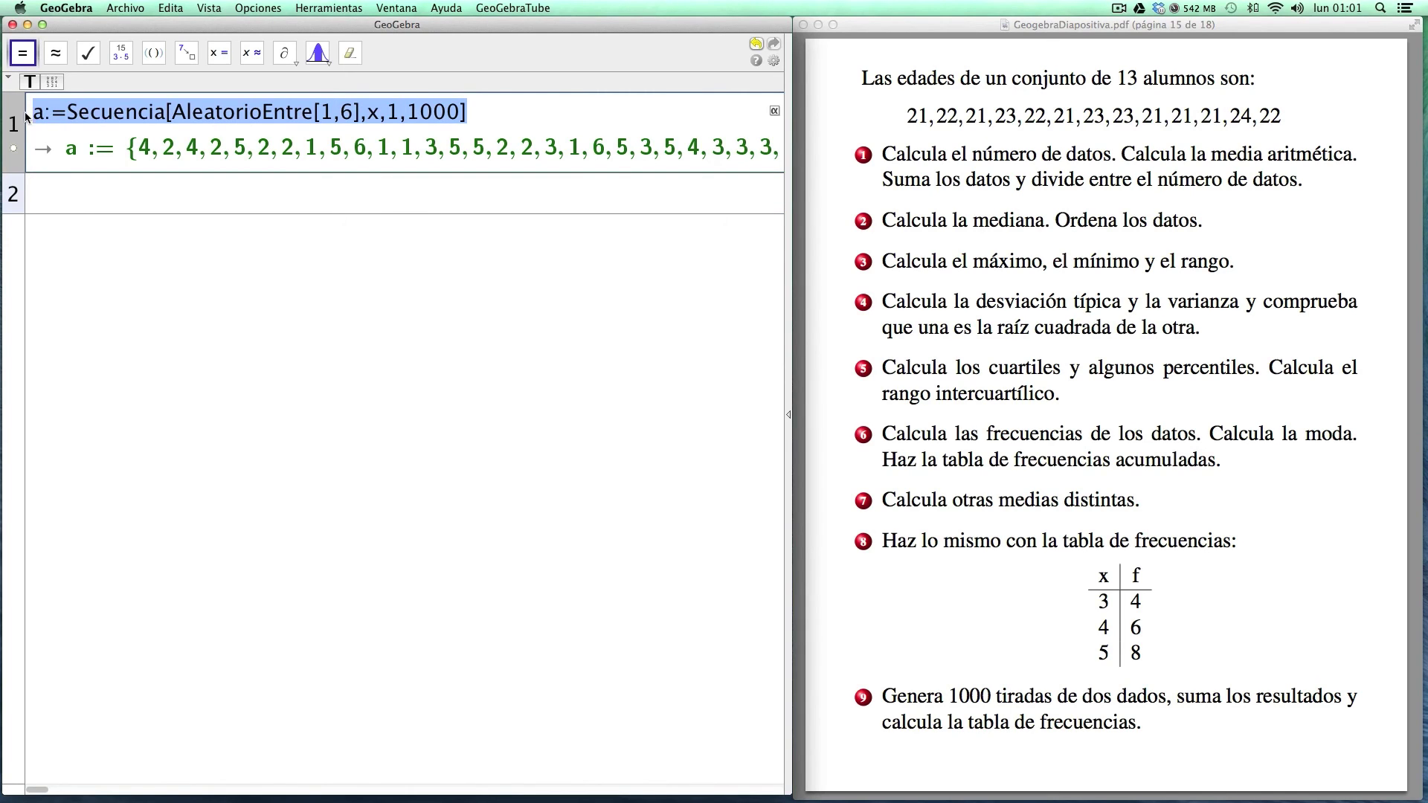
{"action": "left_click", "coordinate": [54, 188]}
{"action": "key", "text": "super+v"}
{"action": "left_click", "coordinate": [52, 193]}
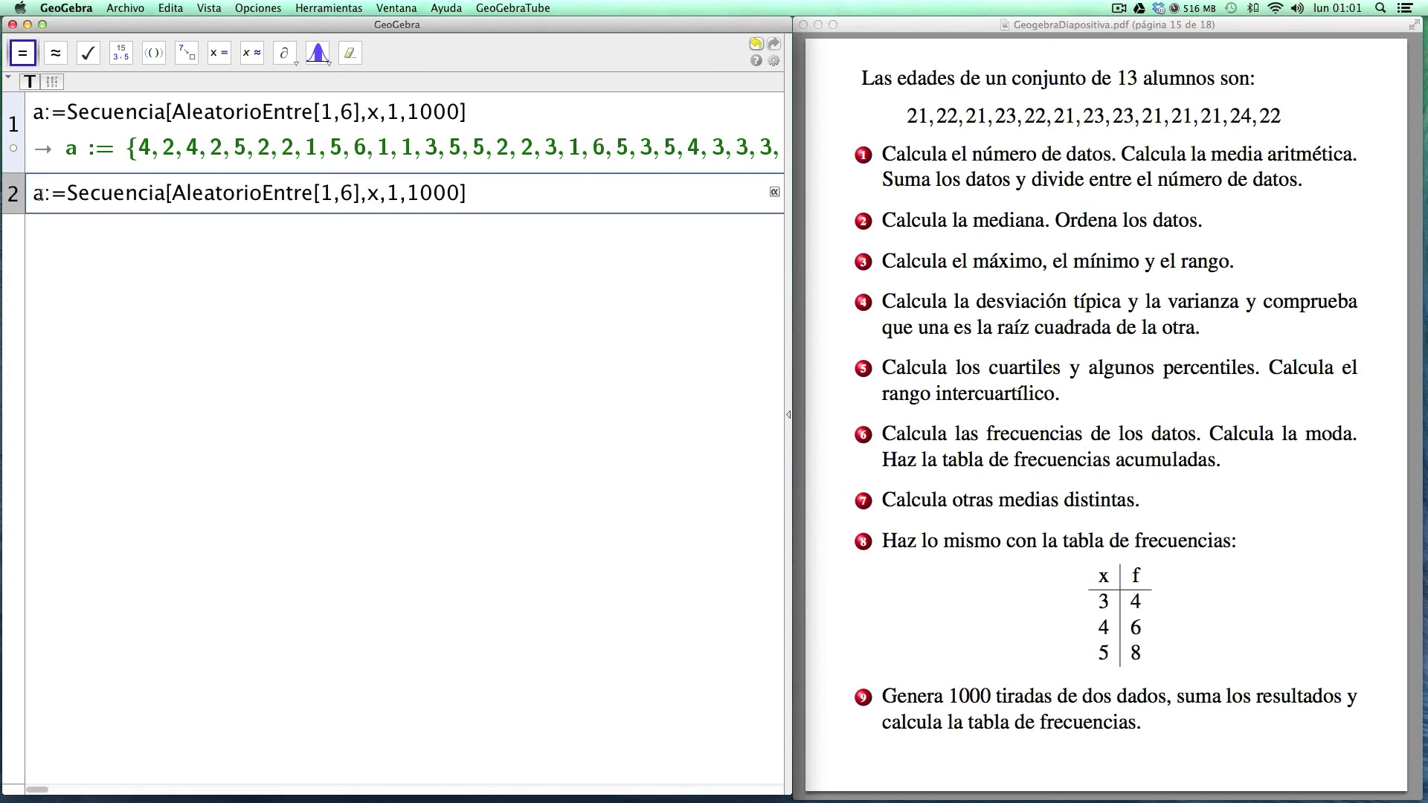
{"action": "key", "text": "BackSpace"}
{"action": "type", "text": "b"}
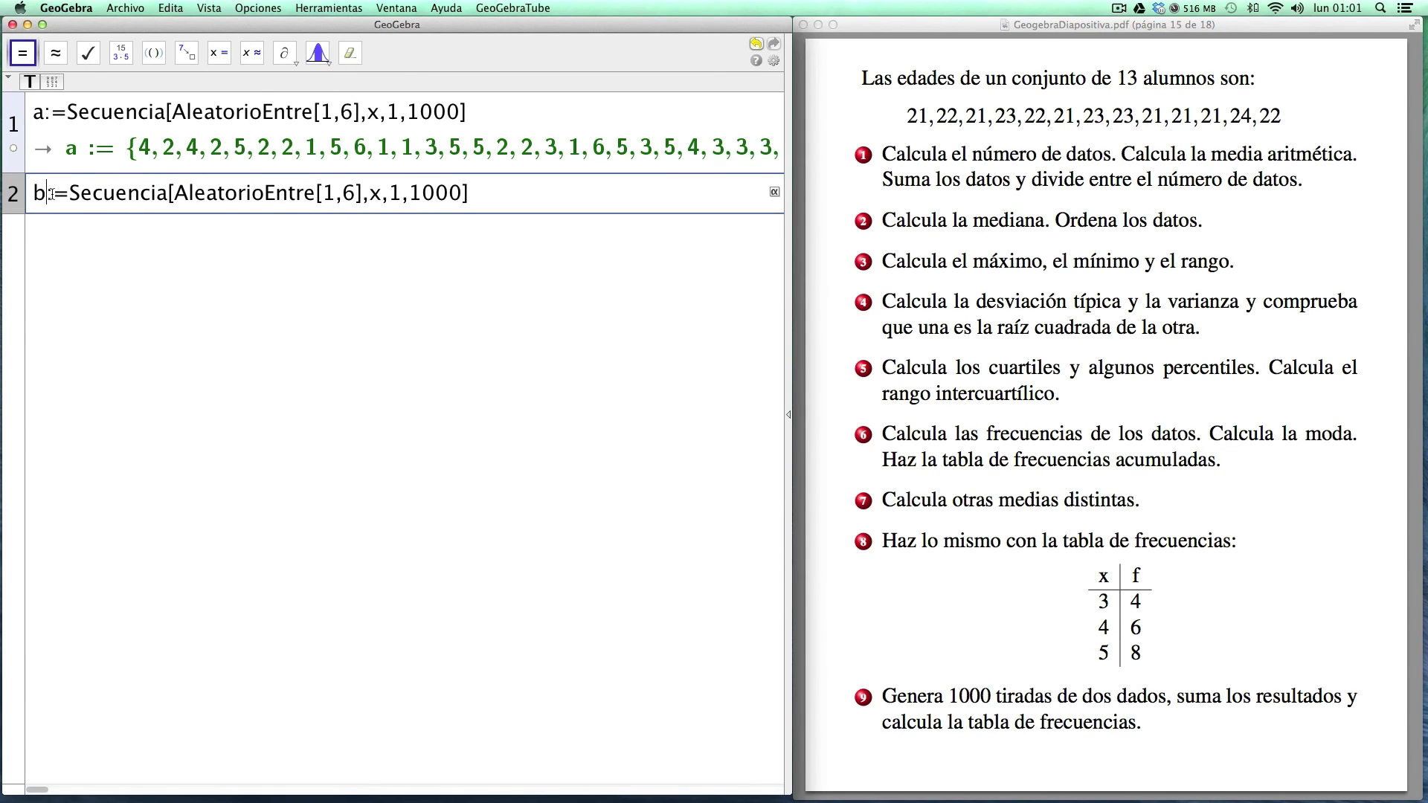
{"action": "key", "text": "Return"}
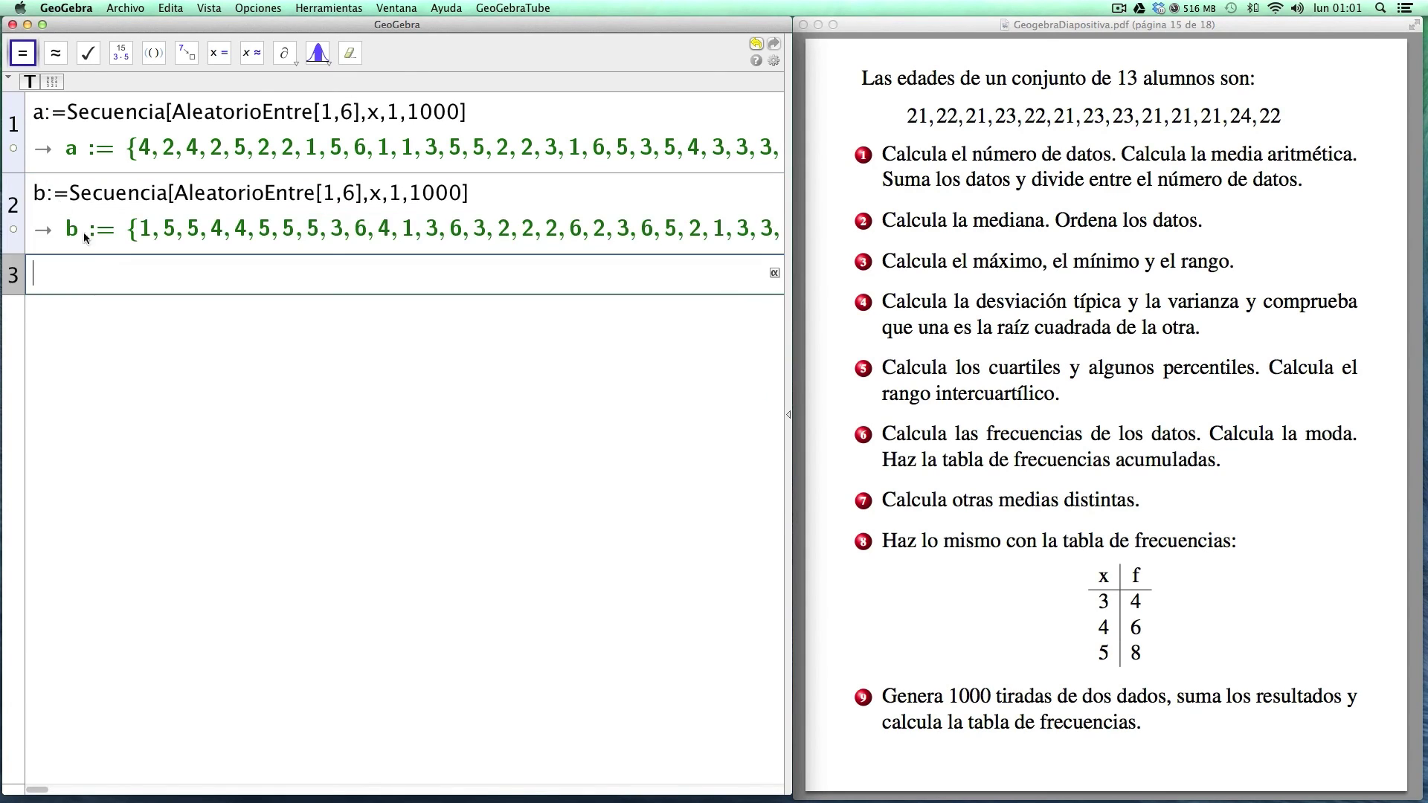
- Add the two dice lists element by element by evaluating a+b in row 3
{"action": "type", "text": "a+b"}
{"action": "key", "text": "Return"}
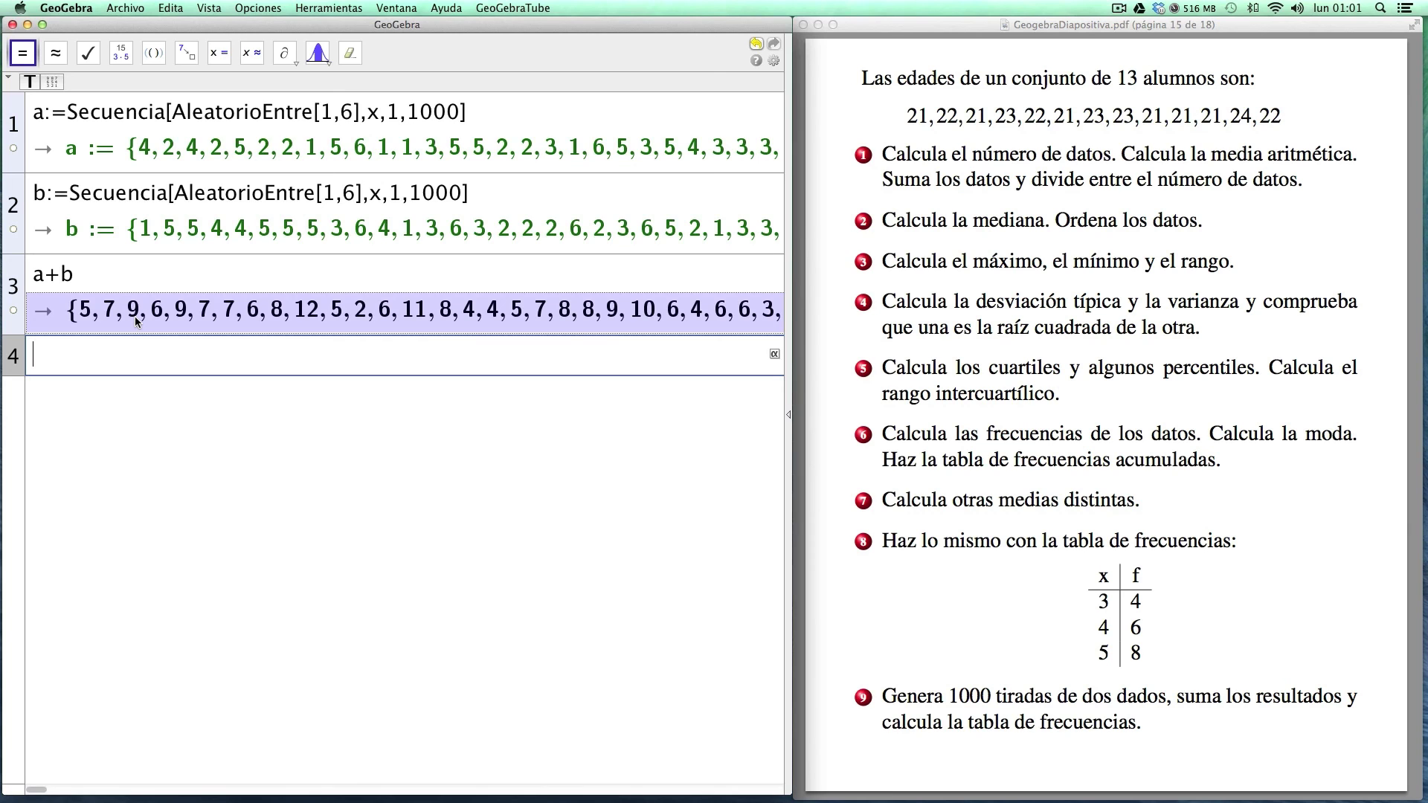
{"action": "mouse_move", "coordinate": [135, 316]}
- Build the frequency table of the two-dice sums with TablaDeFrecuencias[a+b] in row 4
{"action": "left_click", "coordinate": [74, 361]}
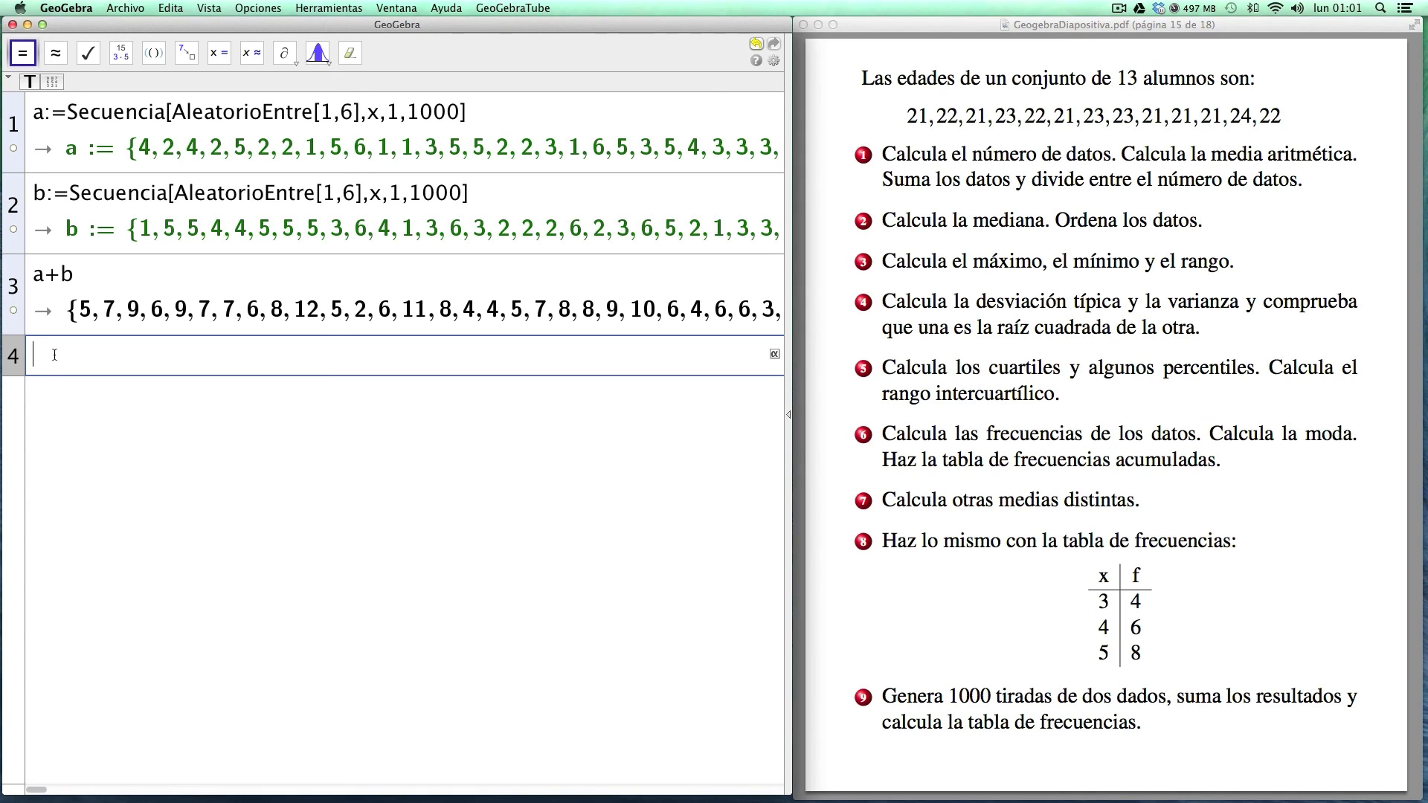
{"action": "type", "text": "tabladefr"}
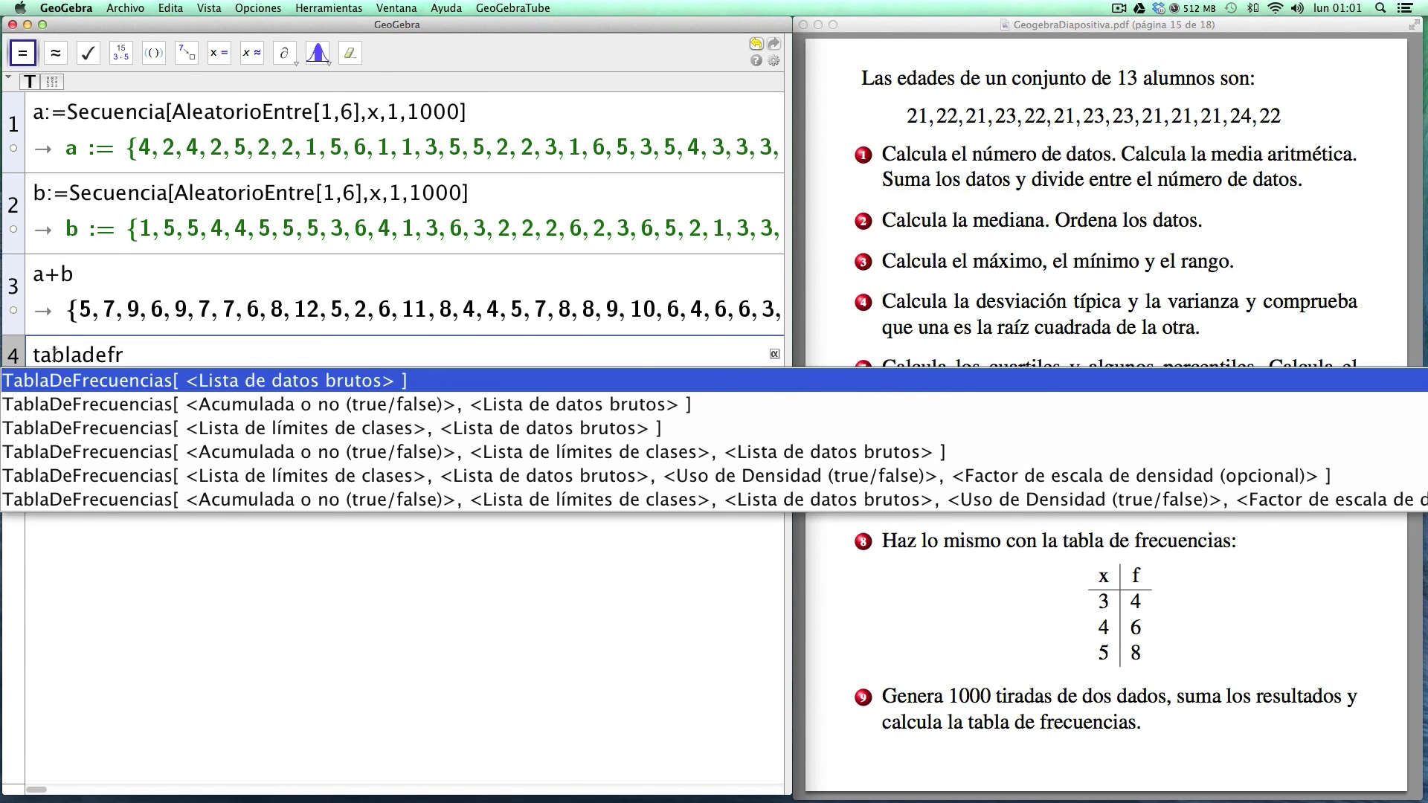
{"action": "key", "text": "Return"}
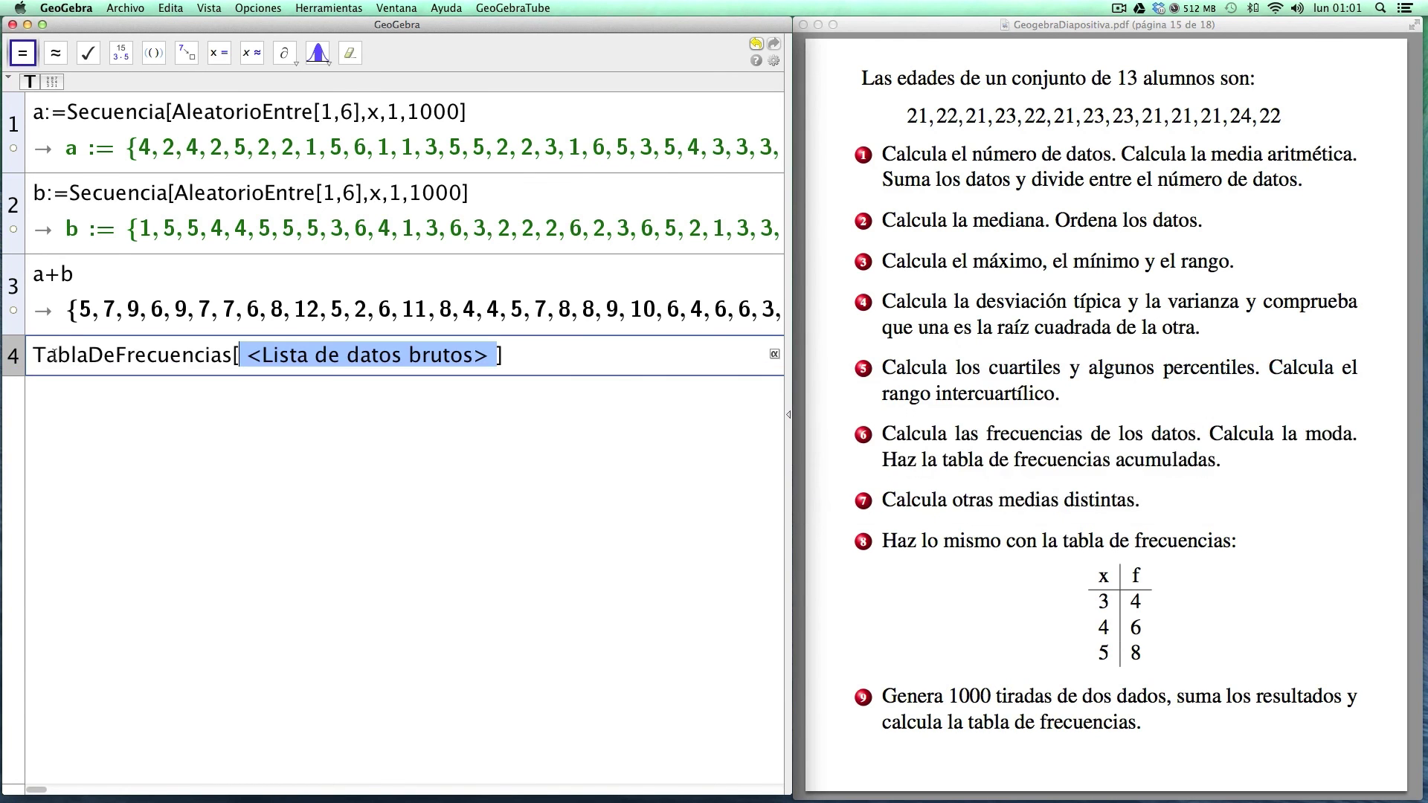
{"action": "type", "text": "a+b"}
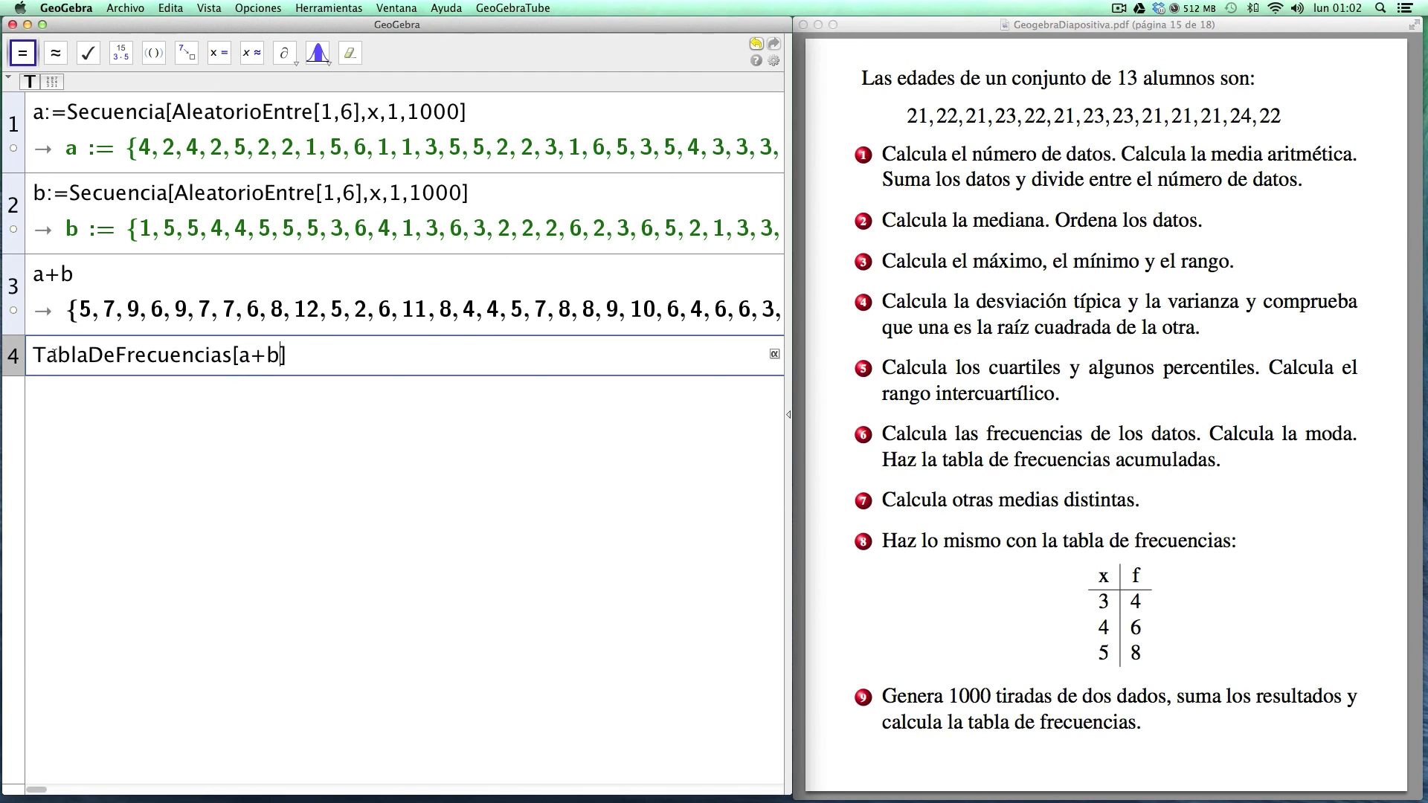
{"action": "key", "text": "Return"}
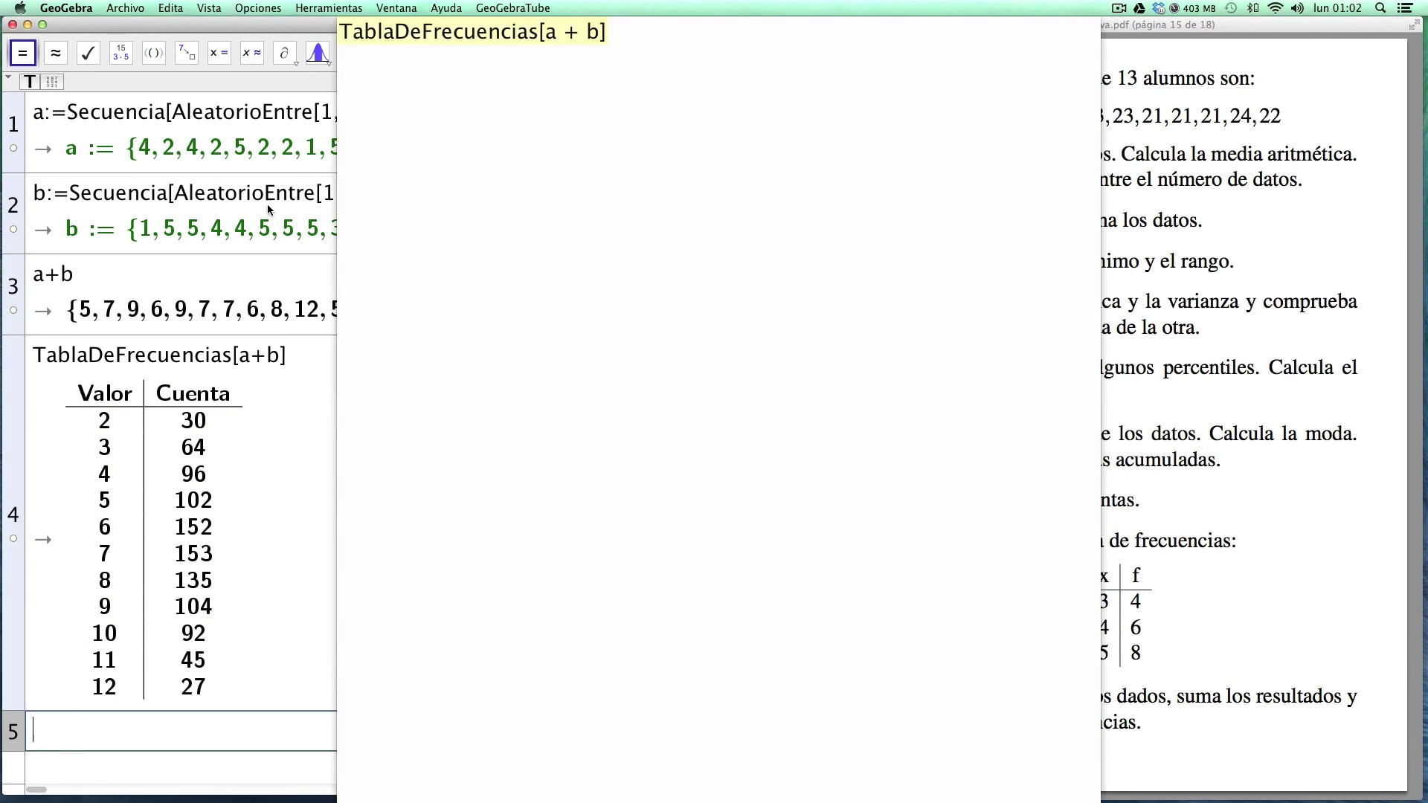
- Re-evaluate the a and b definitions to repeat the simulation and refresh the sums' frequency table
{"action": "left_click", "coordinate": [261, 199]}
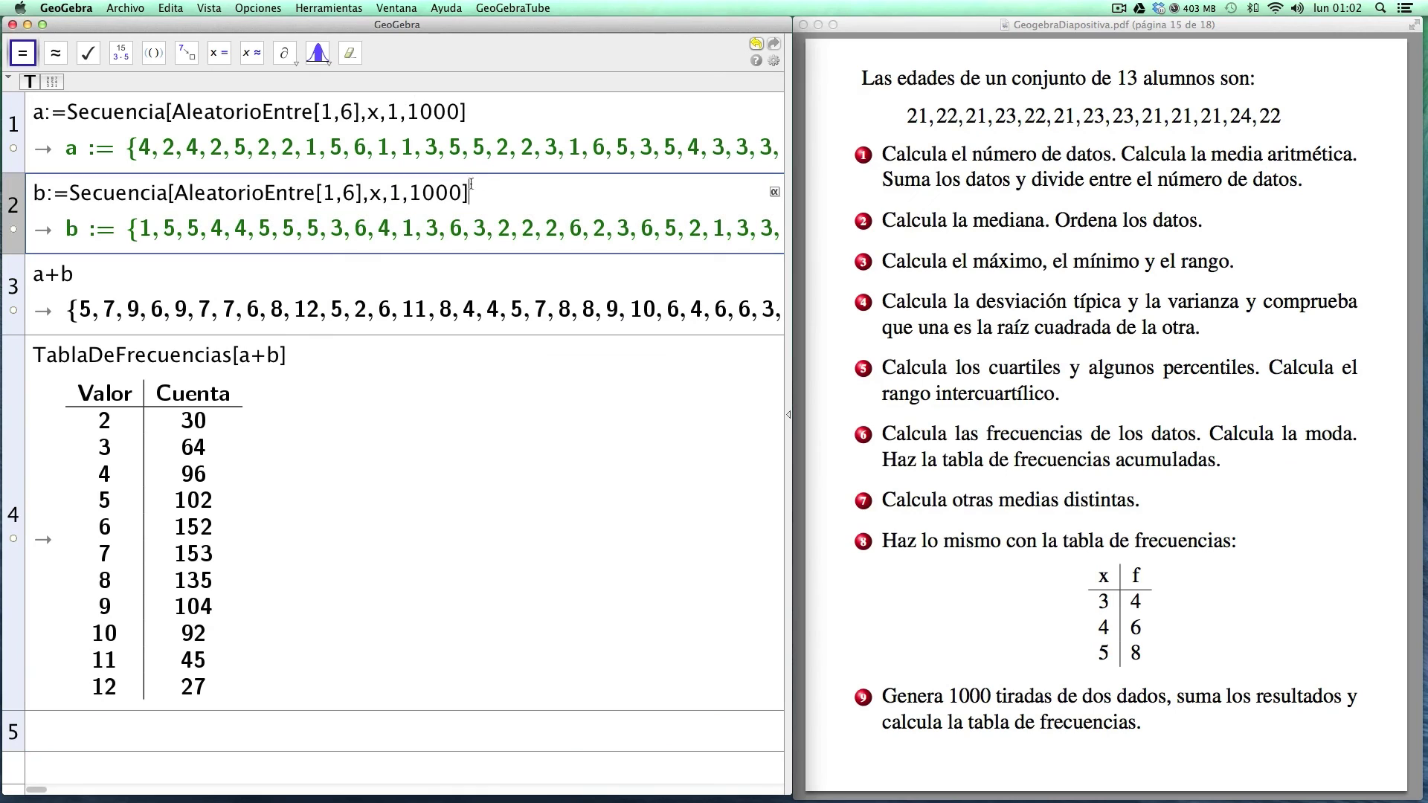
{"action": "left_click", "coordinate": [468, 109]}
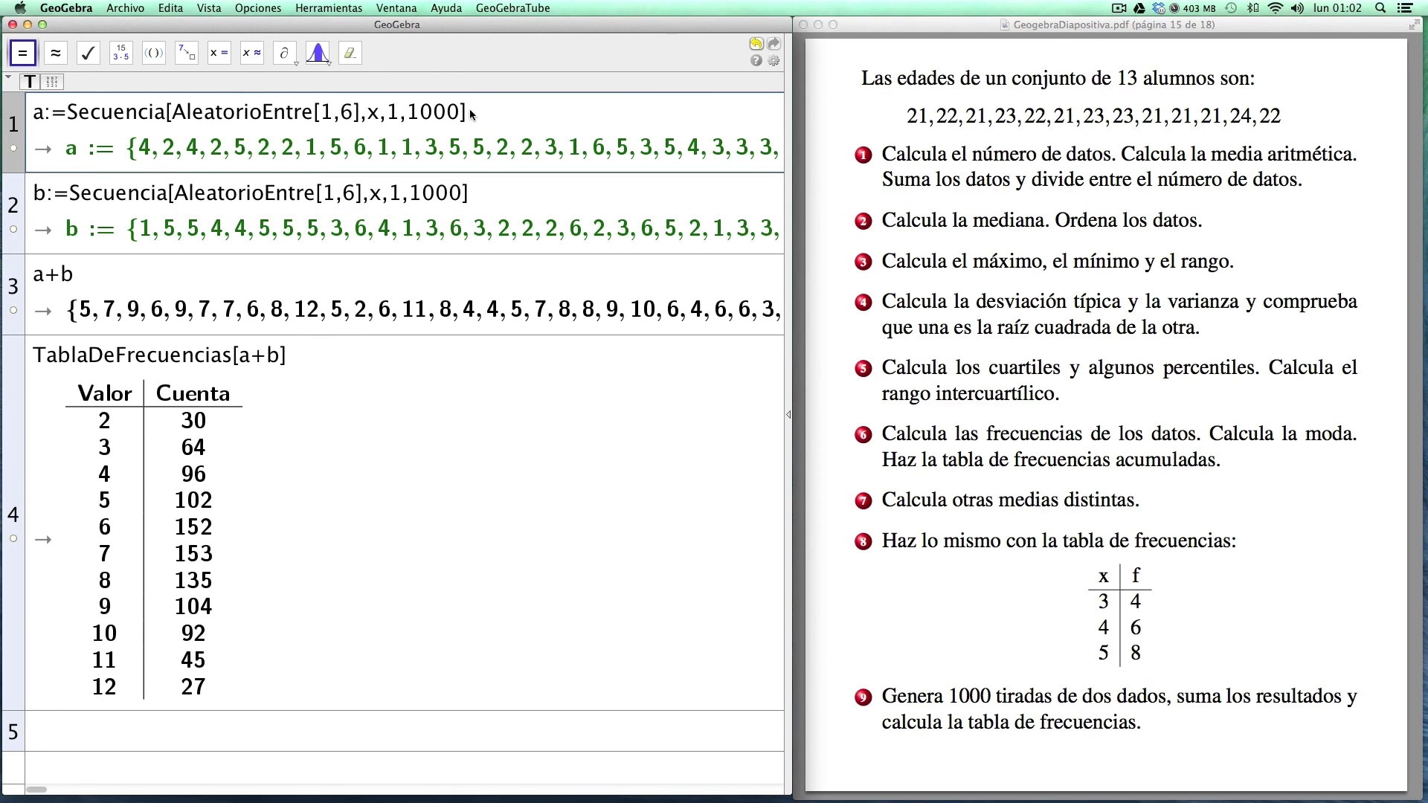
{"action": "key", "text": "Return"}
{"action": "left_click", "coordinate": [478, 192]}
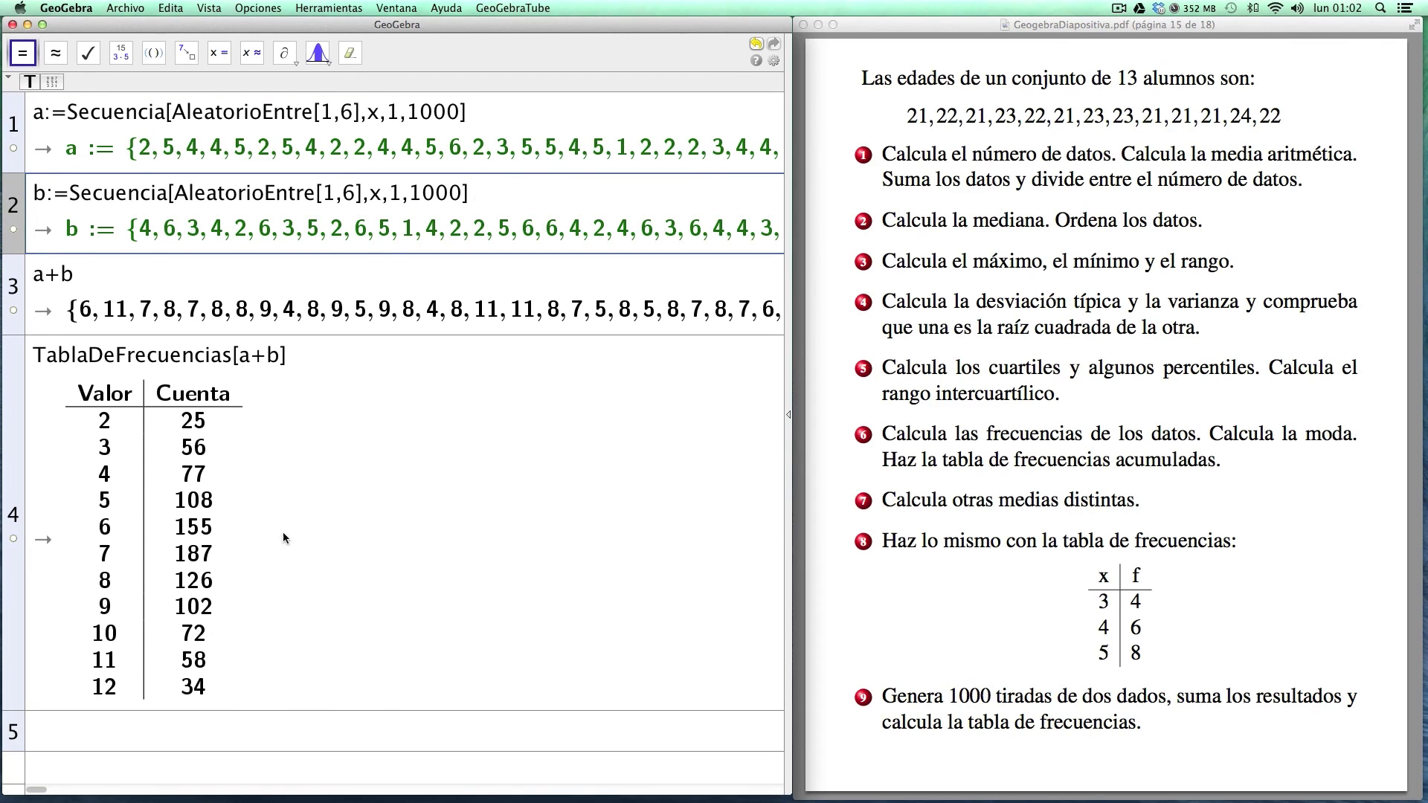
{"action": "left_click", "coordinate": [257, 543]}
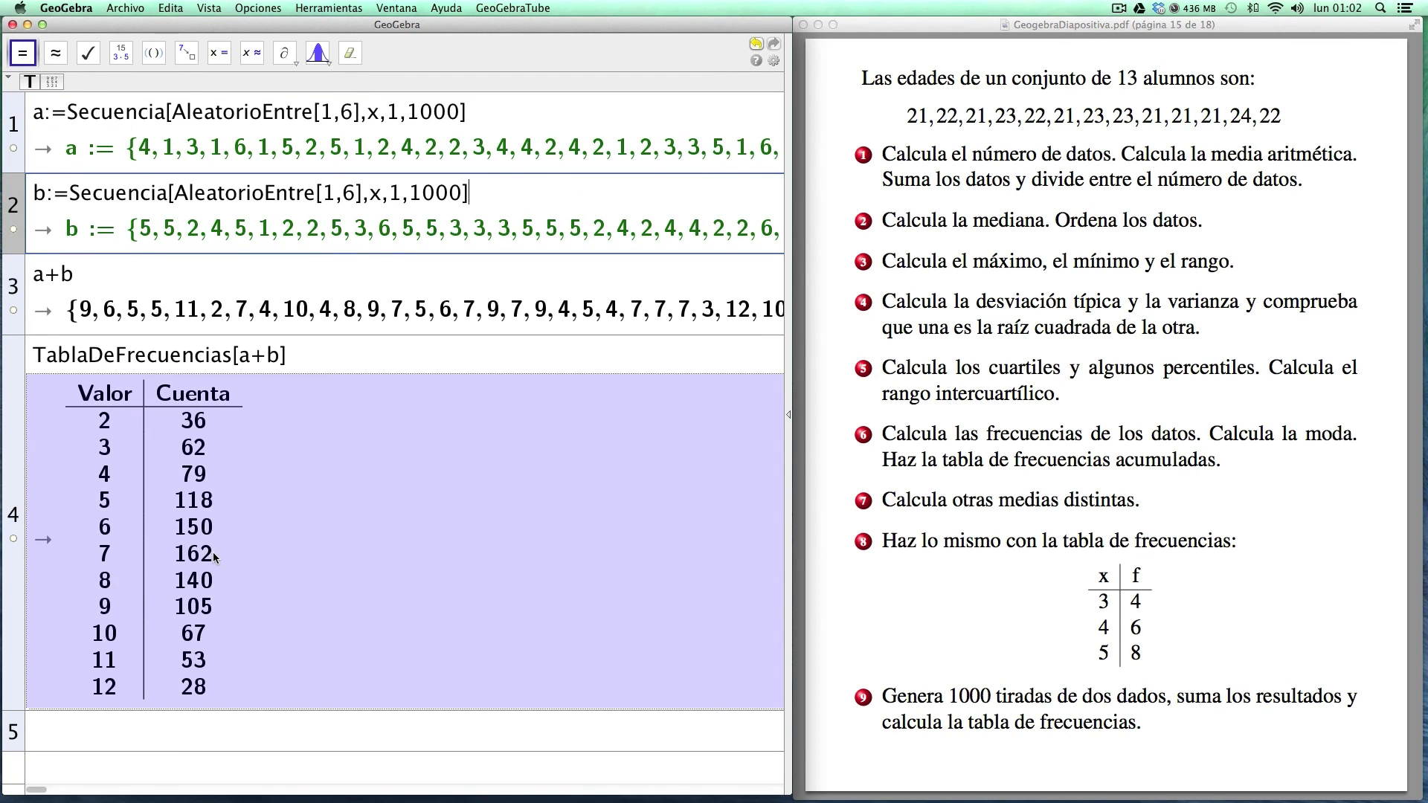